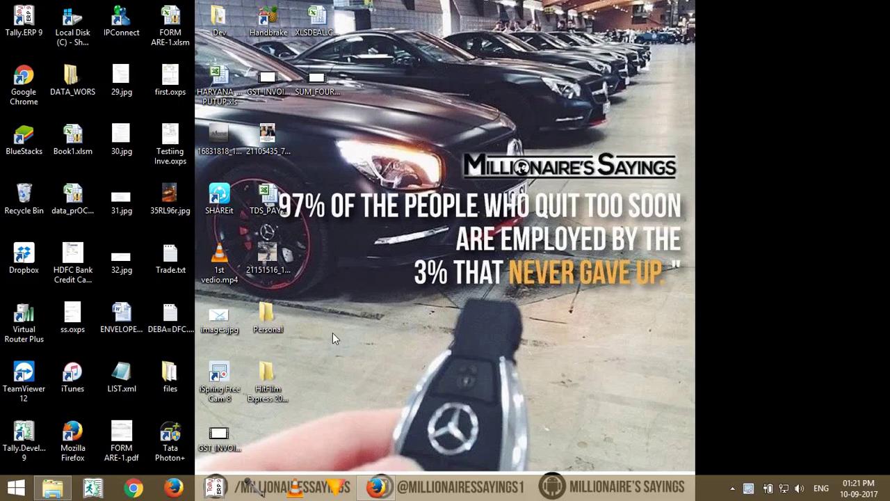
Step: Bring up the Dev folder window in File Explorer from the taskbar
click(54, 487)
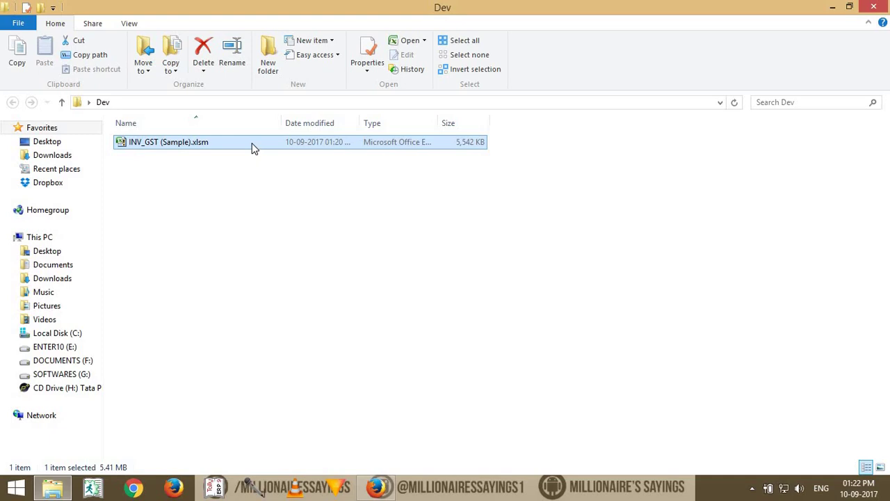
Step: Open INV_GST (Sample).xlsm in Excel and maximize the window
double_click(244, 147)
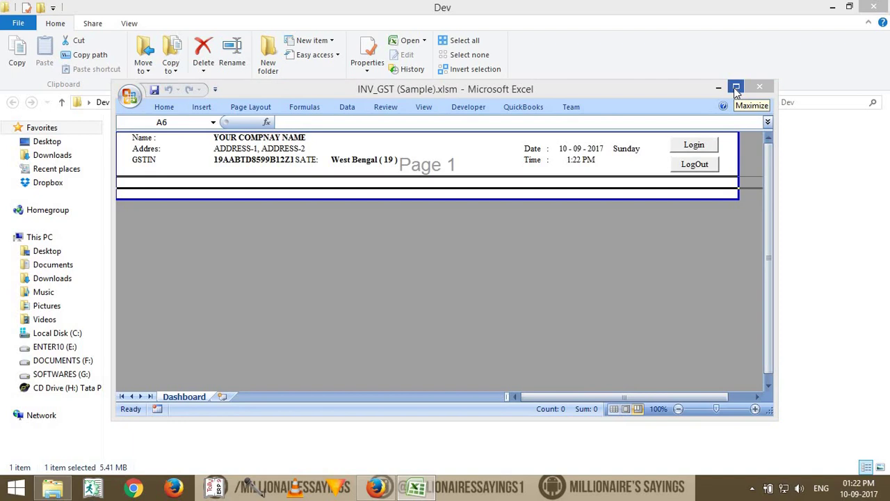
click(737, 89)
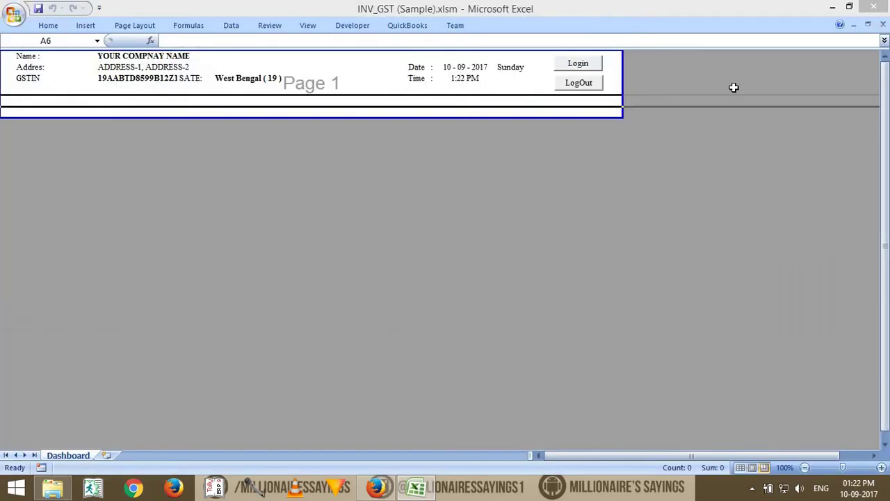
click(481, 184)
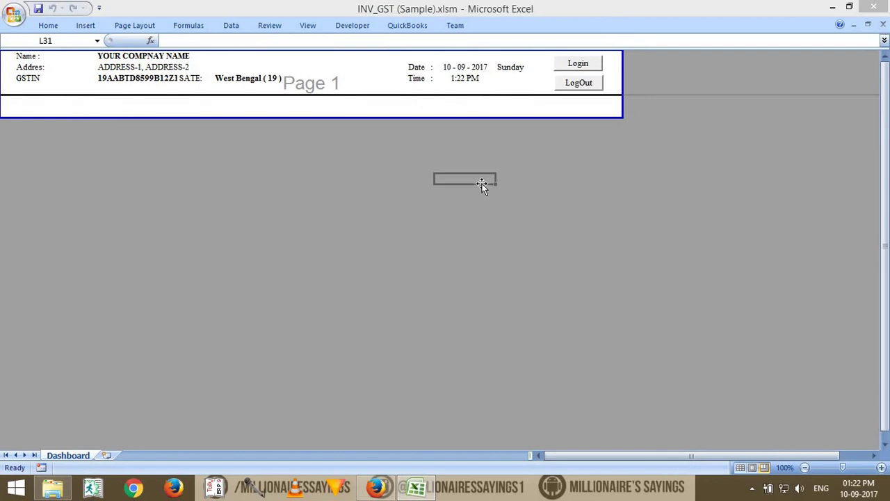
Step: Log in with the user ID and password, correcting a mistyped password on the retry
click(575, 70)
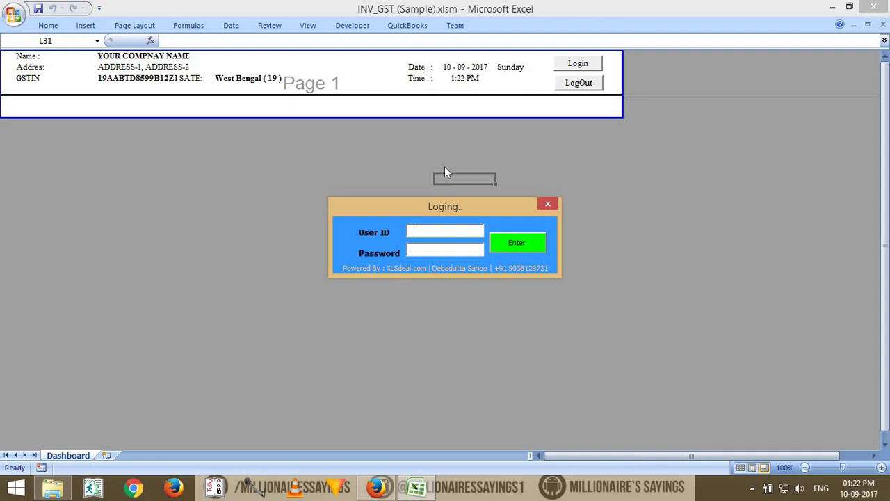
key(Tab)
key(Tab)
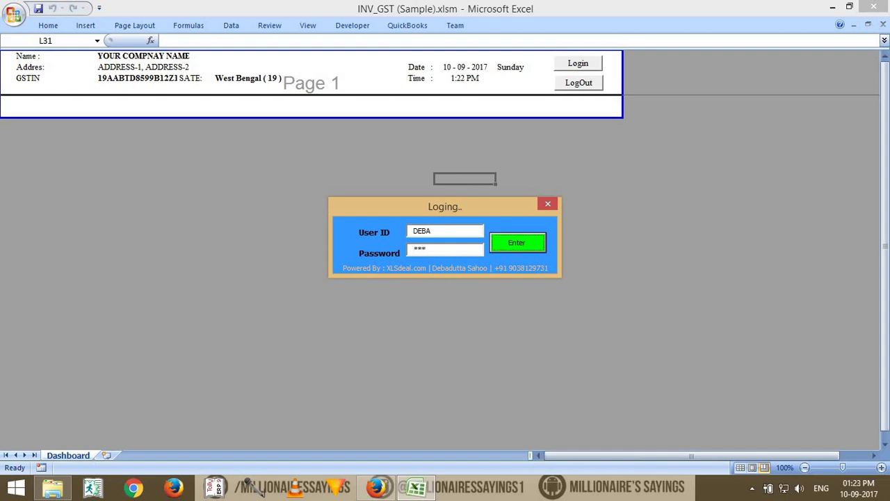
key(Return)
key(Return)
click(449, 250)
key(BackSpace)
key(BackSpace)
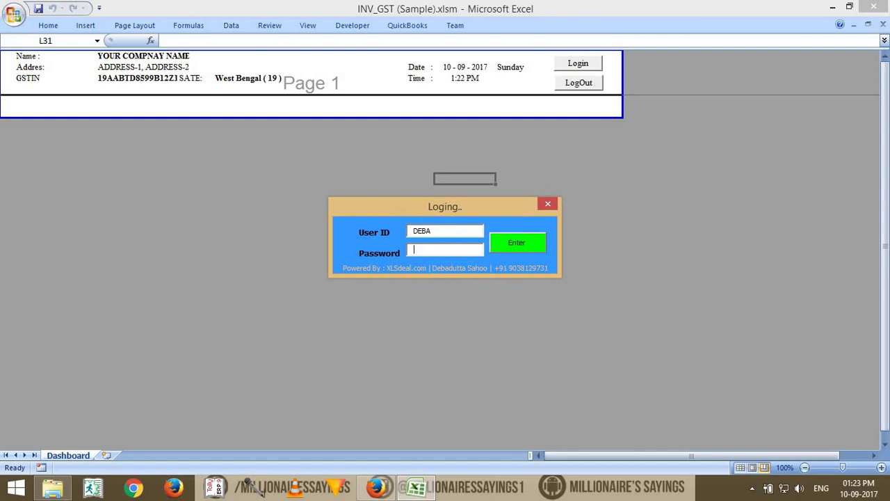
text(234)
click(525, 244)
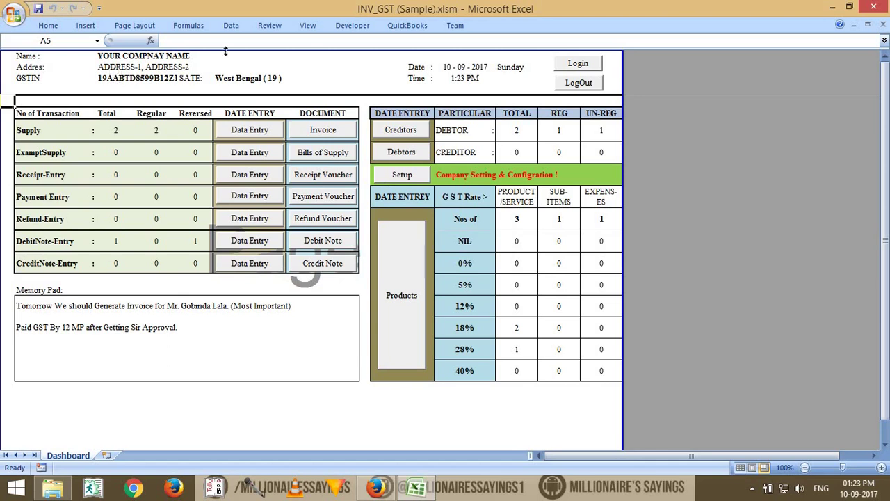
Step: Check the company name and address formulas in C1 and C2, then go to the SetUp sheet
click(102, 57)
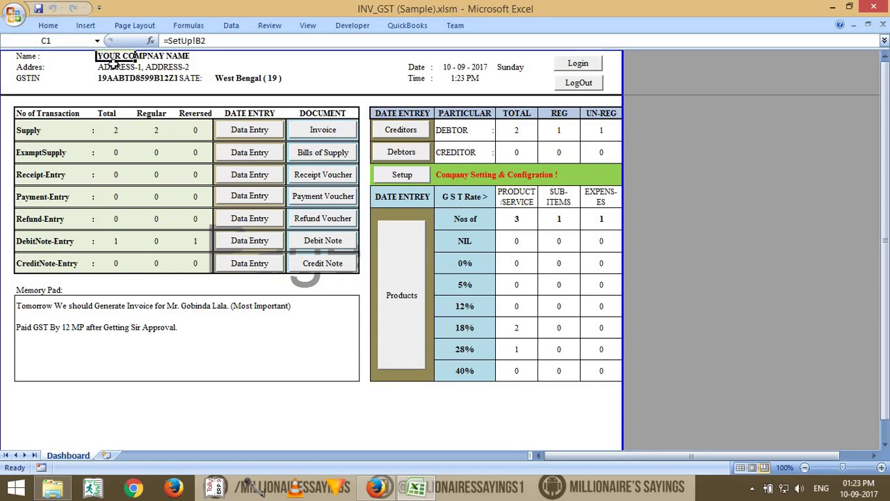
click(121, 66)
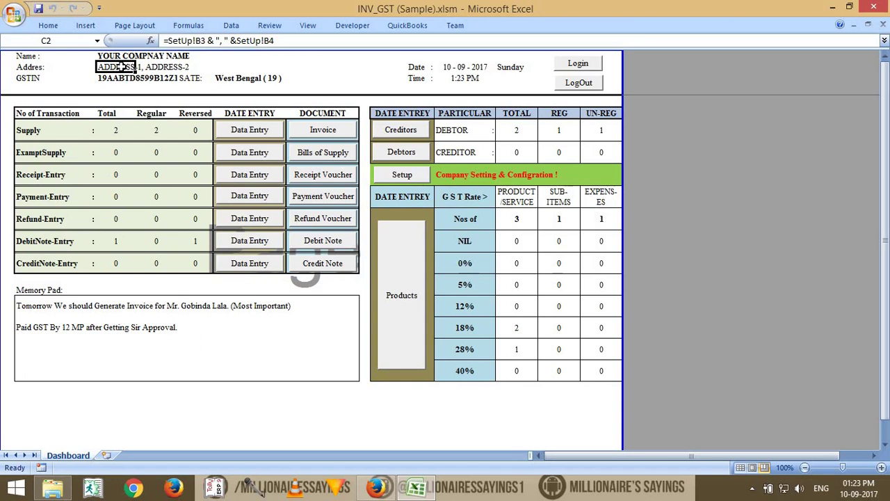
click(416, 174)
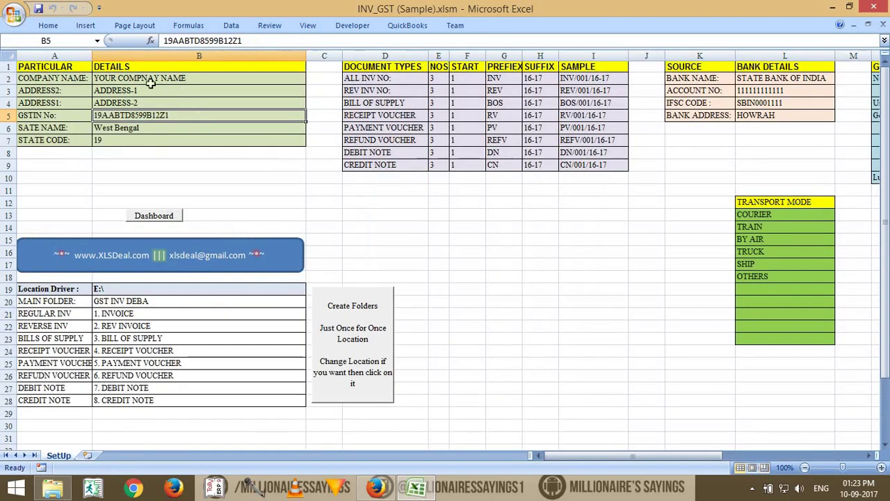
Step: Set the company name in B2 to RAM RAJ COM & CO and fill both Kolkata address lines
click(149, 80)
click(150, 92)
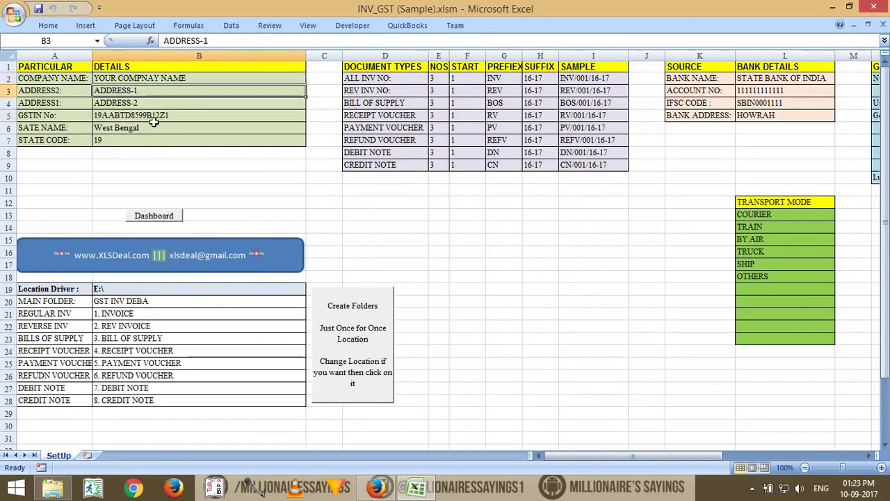
click(153, 123)
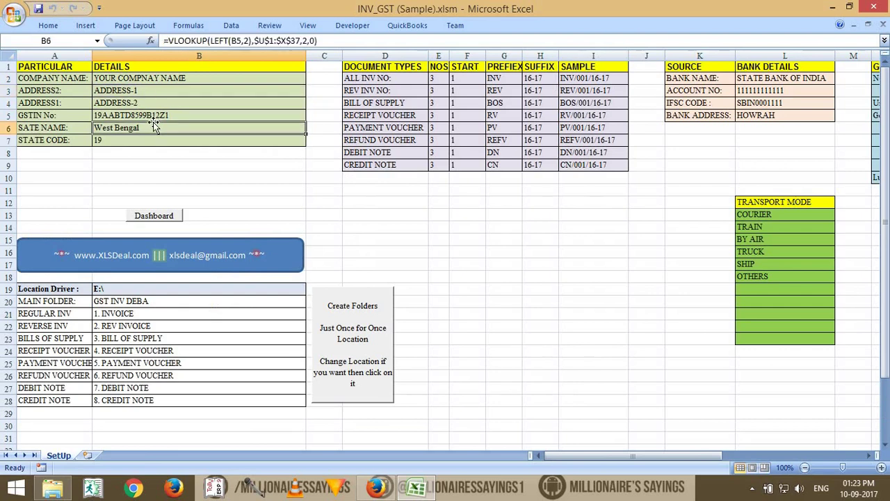
click(131, 78)
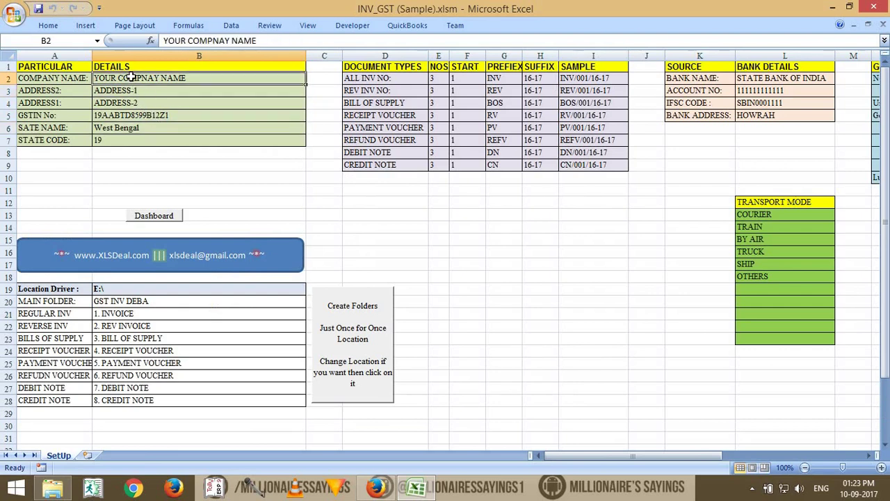
text(RAM)
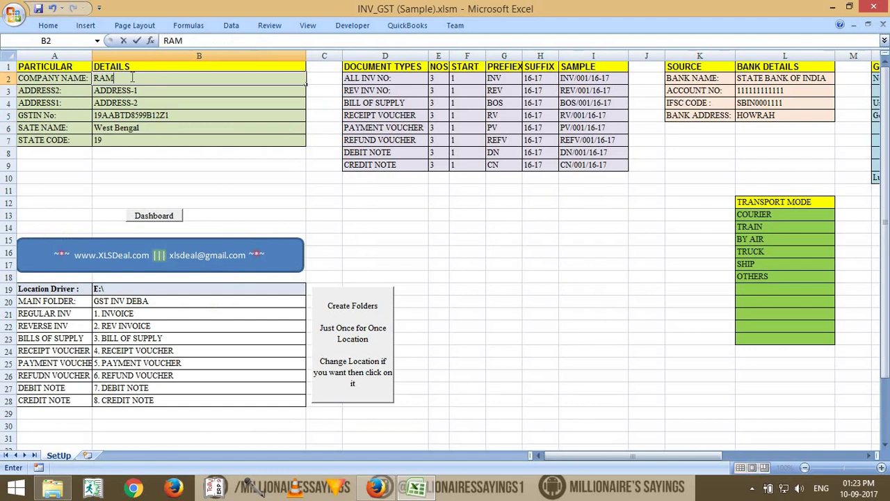
text( RAJ COM & CO)
key(Return)
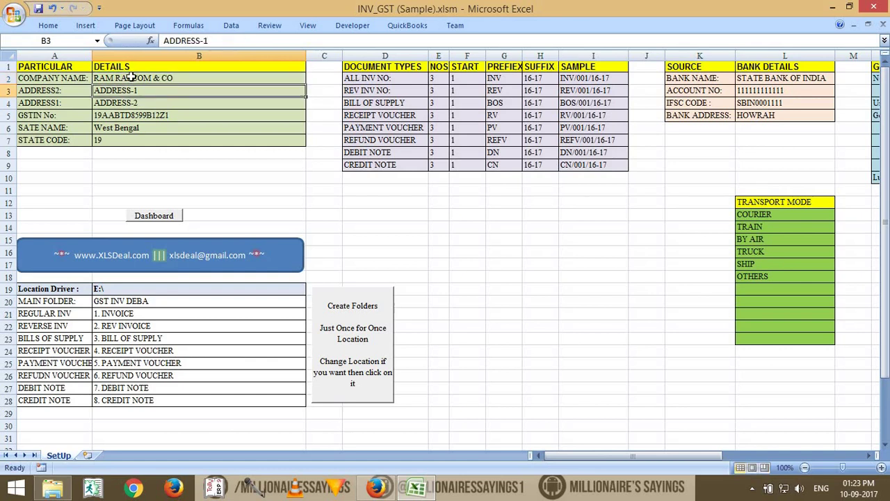
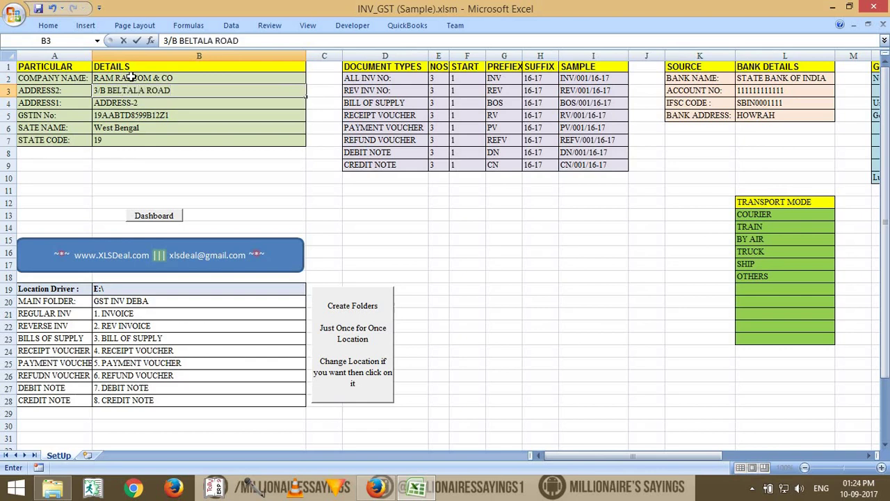
key(Return)
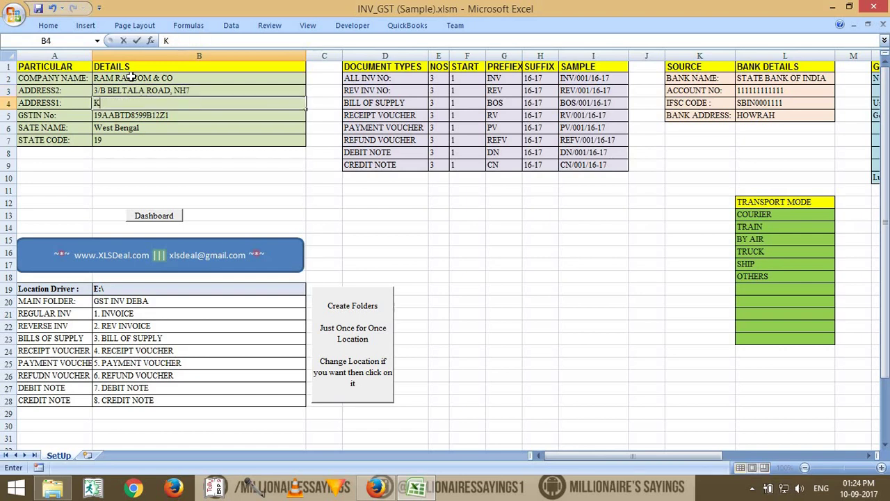
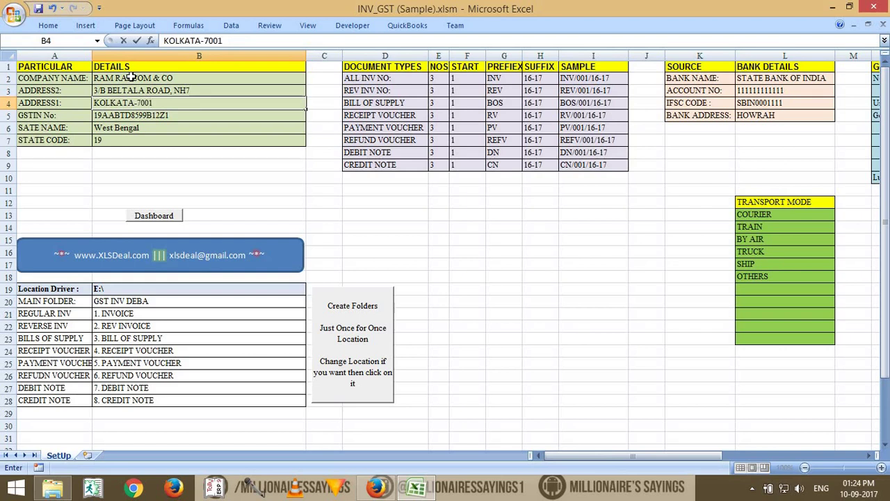
key(Return)
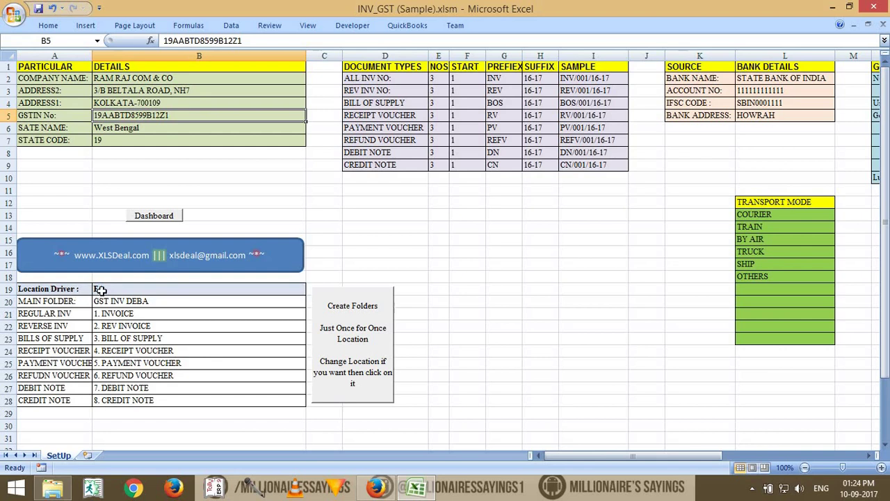
Step: Check the location drive cell B19, then switch over to File Explorer
click(100, 291)
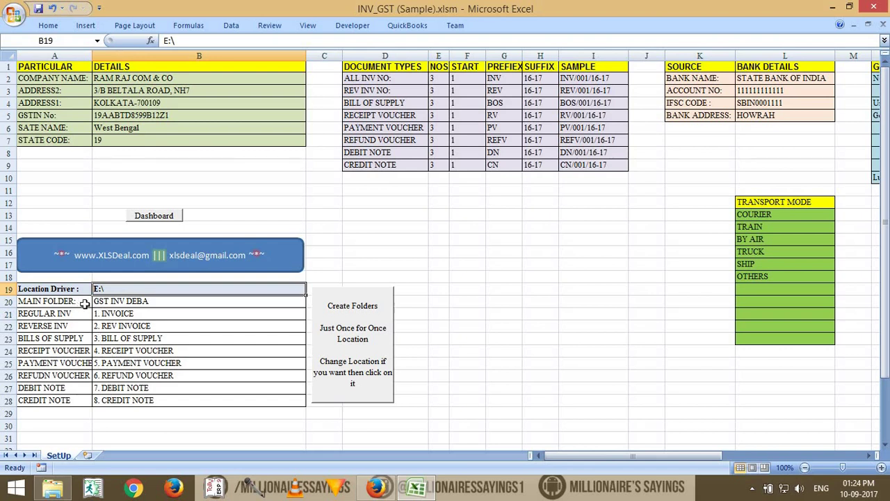
click(53, 487)
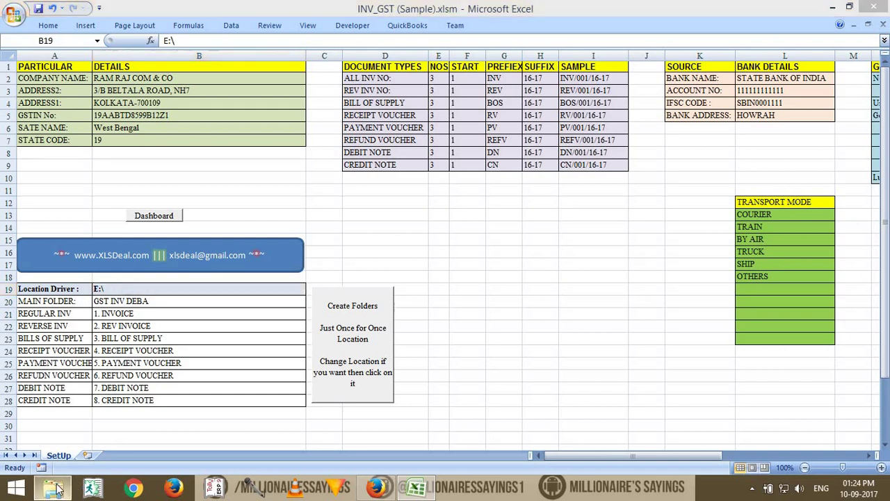
Step: Open the ENTER10 (E:) drive and browse its file list for the folders
click(73, 348)
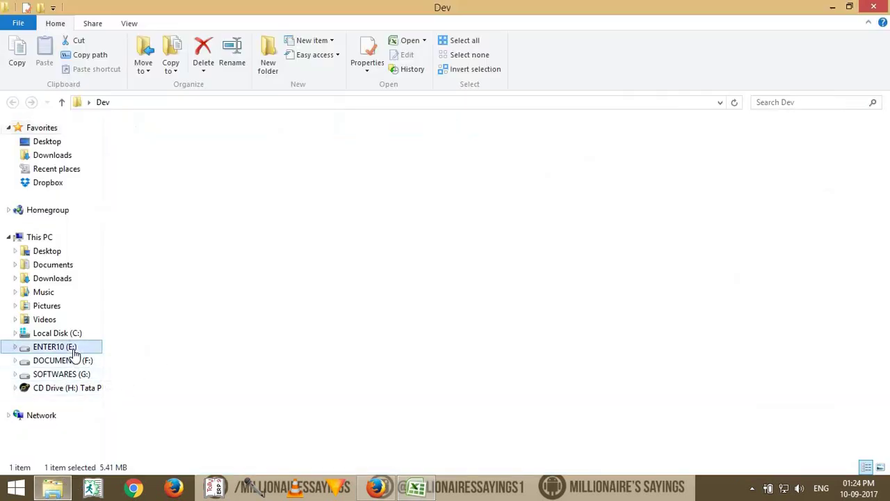
key(Tab)
key(d)
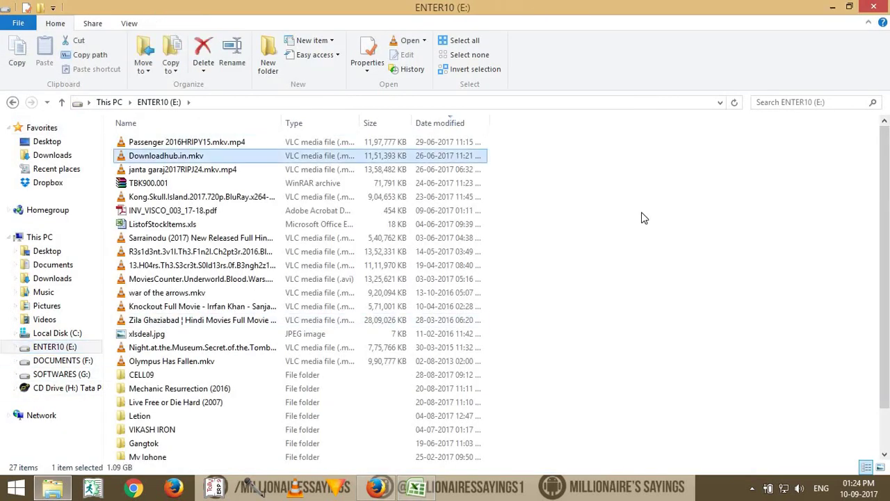
key(s)
key(m)
key(End)
key(Up)
key(Up)
key(Up)
key(Up)
key(Up)
key(Up)
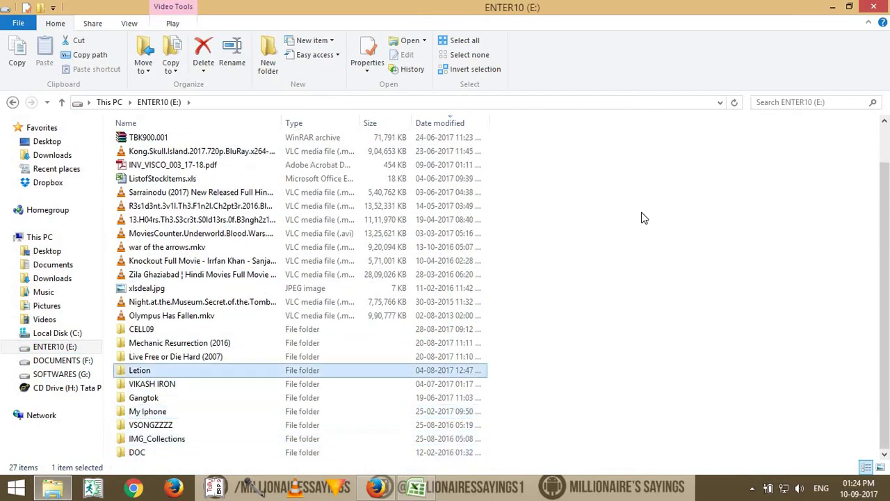
key(alt+Tab)
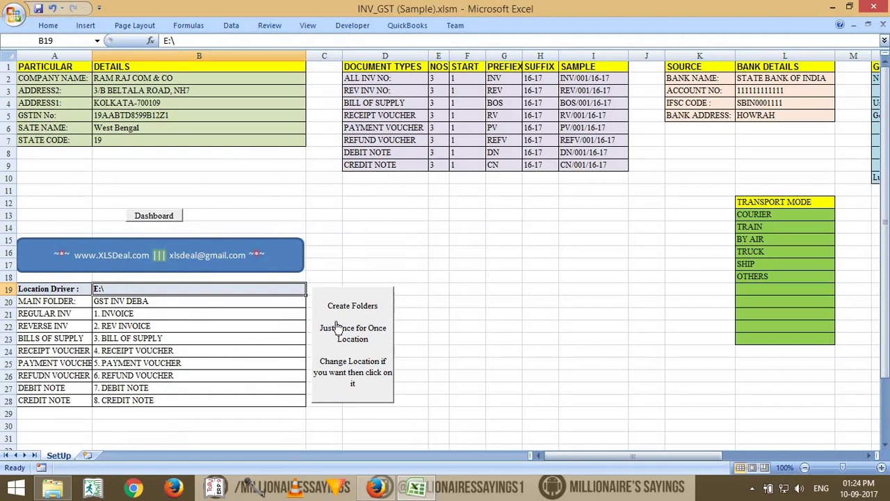
key(alt+Tab)
Step: Open GST INV DEBA and its 1. INVOICE subfolder, then return to Excel
key(Up)
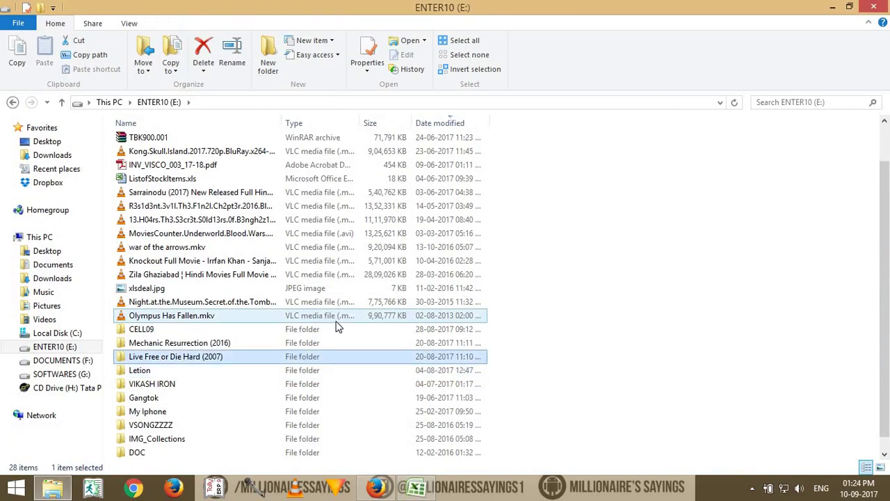
text(gs)
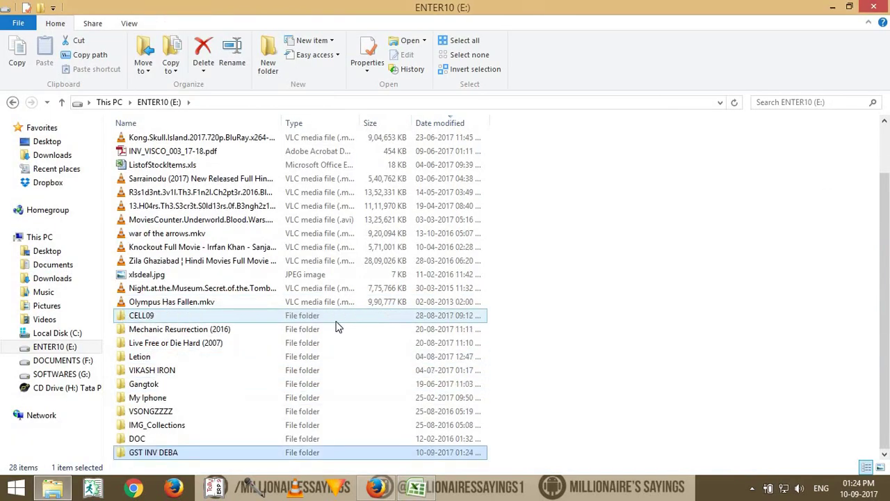
key(Return)
text(2)
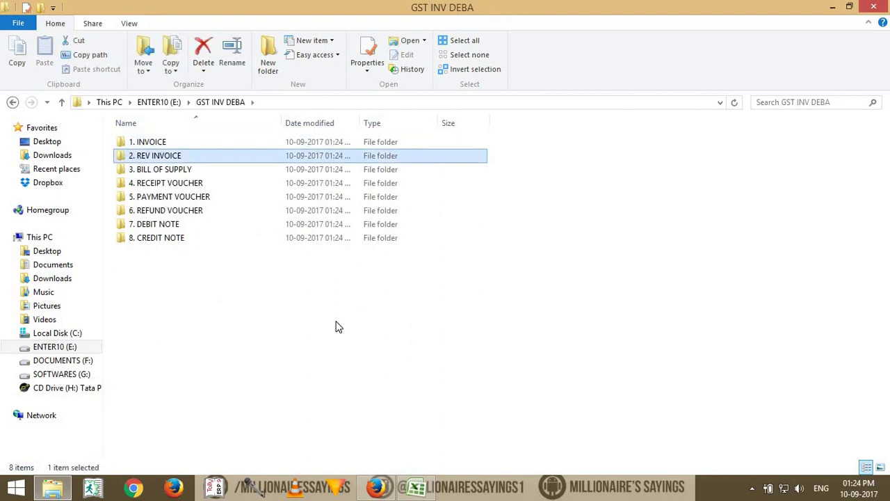
text(7)
key(Up)
key(Up)
key(Up)
key(Up)
key(Up)
key(Up)
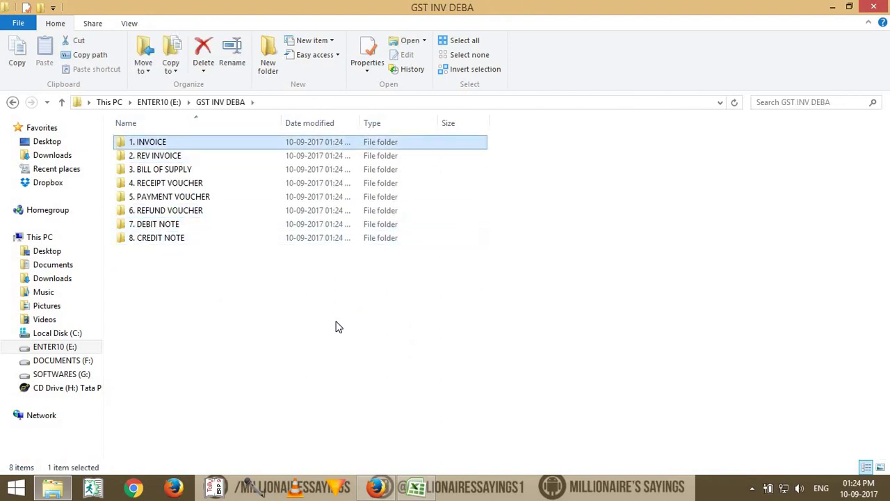
key(Return)
key(BackSpace)
key(alt+Tab)
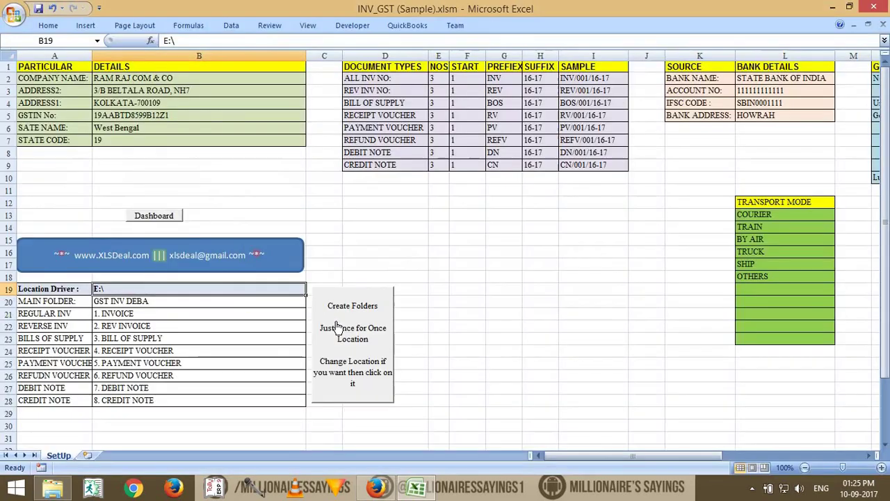
Step: Open the Debtors sheet and check the ABC LIMITED and XYZ LIMITED names and GSTINs
click(178, 219)
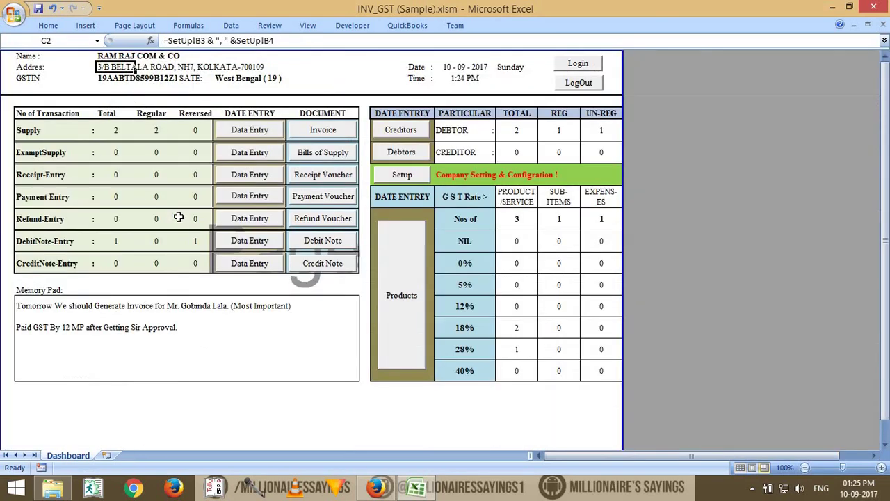
click(394, 154)
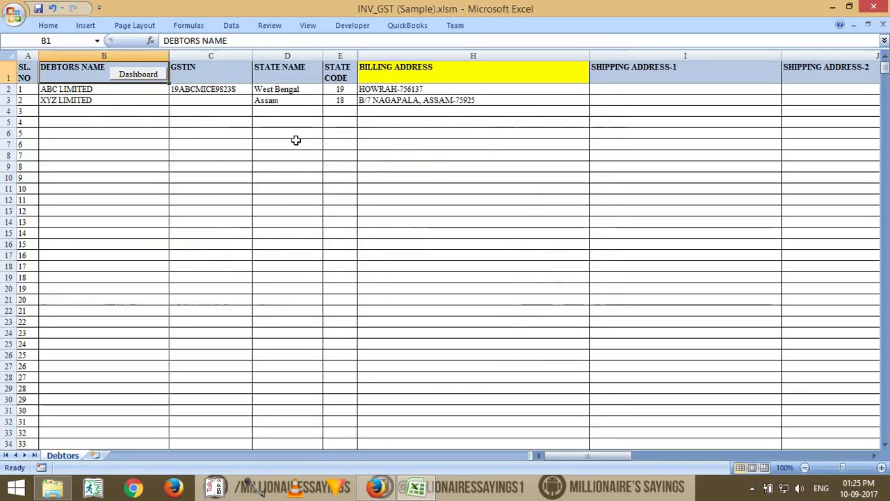
click(62, 87)
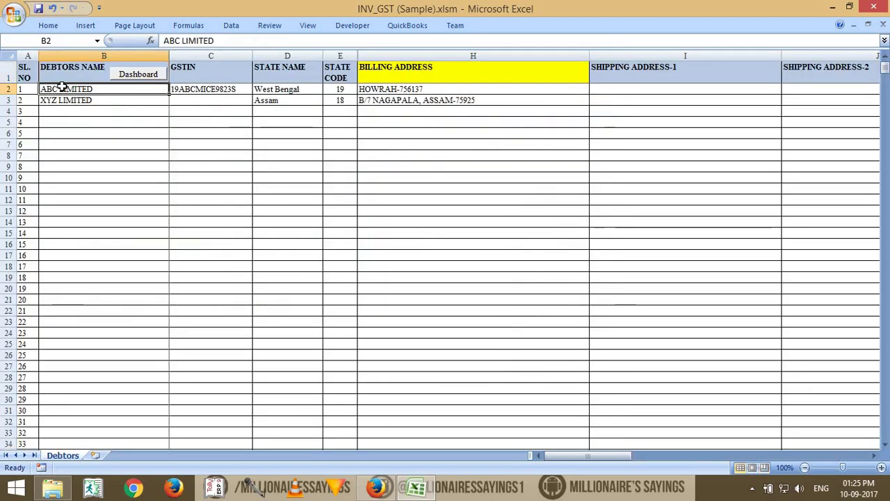
key(Down)
key(Up)
key(Right)
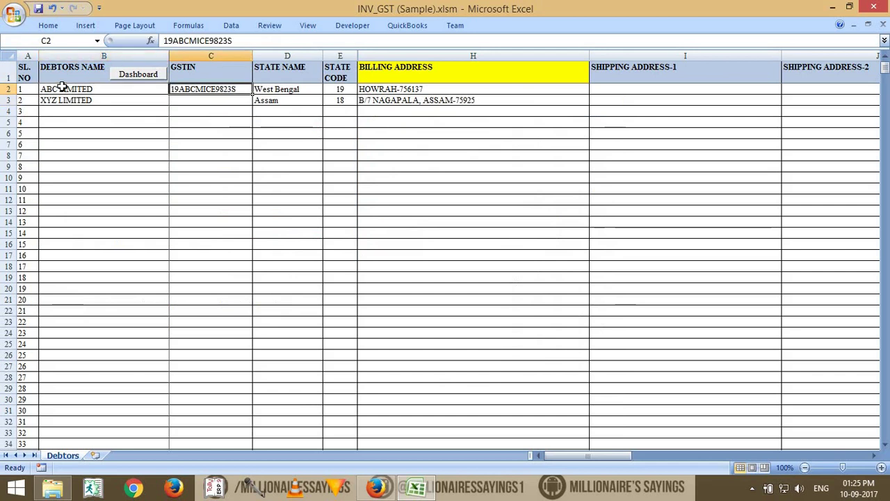
key(Left)
key(Right)
key(Down)
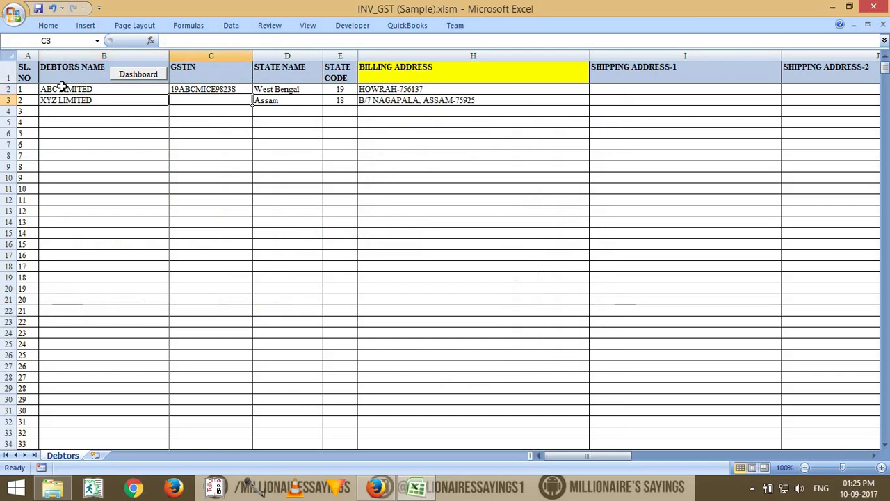
key(Up)
Step: Review the debtors' states West Bengal and Assam, their state codes, and billing and shipping addresses
key(Right)
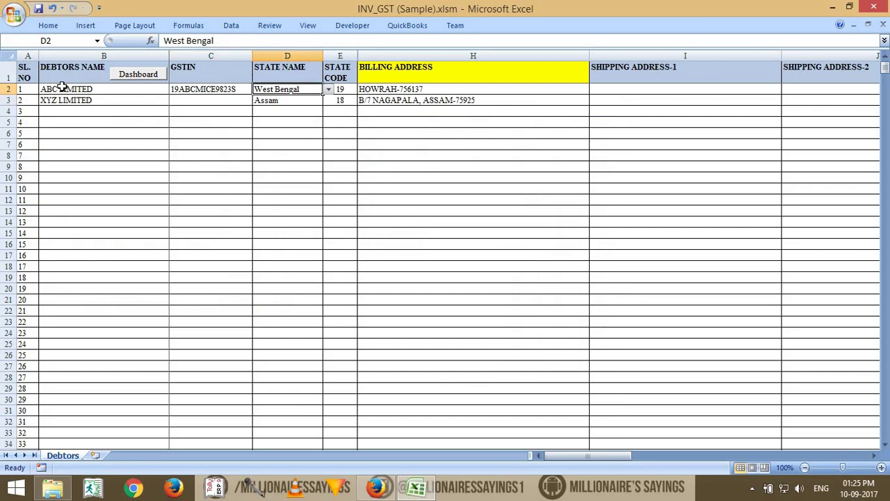
key(Down)
key(Right)
key(Right)
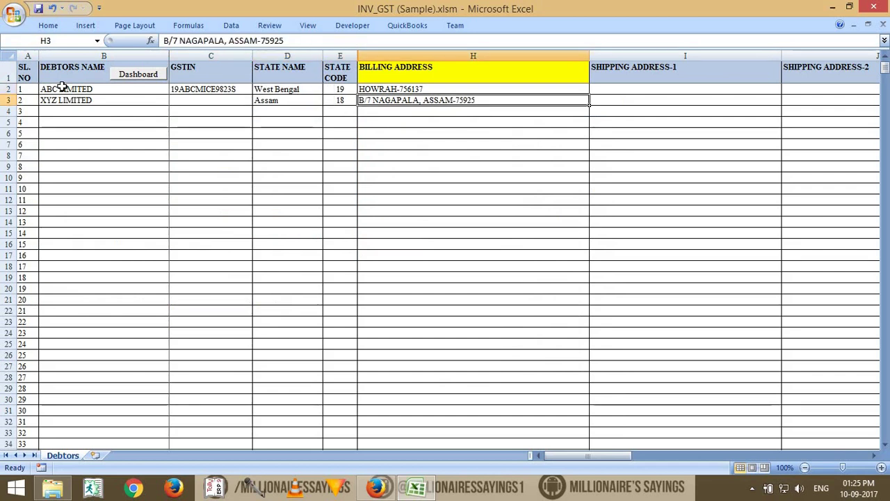
key(Up)
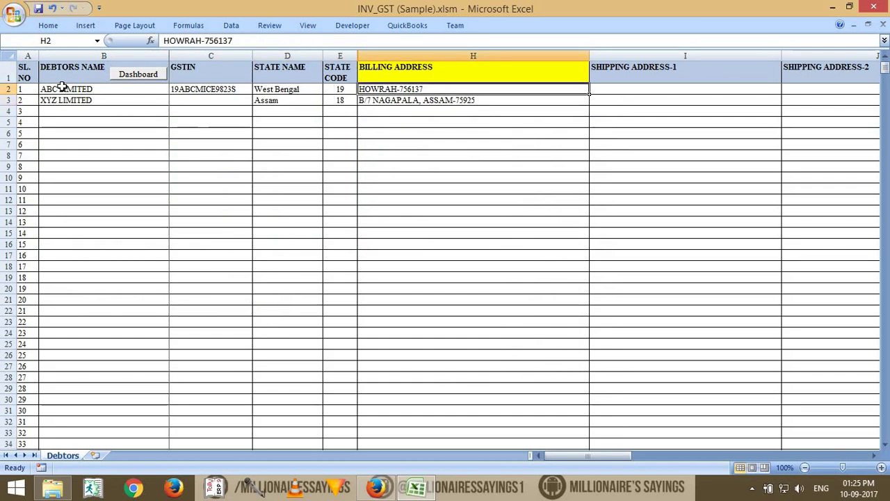
key(Right)
key(Right)
key(Left)
key(Down)
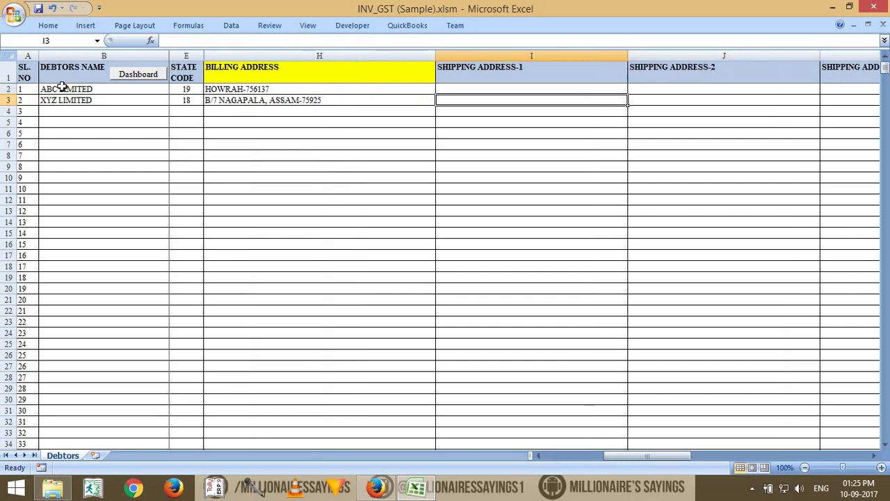
key(Left)
key(Left)
key(Left)
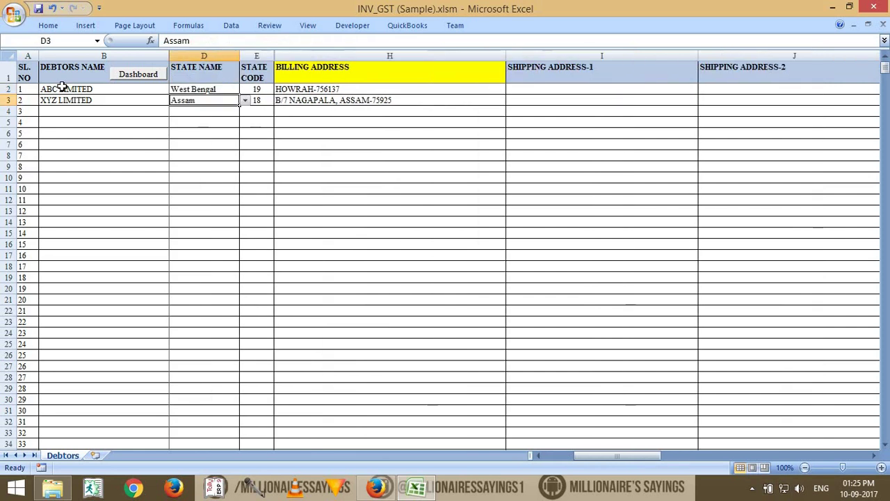
key(Left)
key(Right)
key(Right)
key(Right)
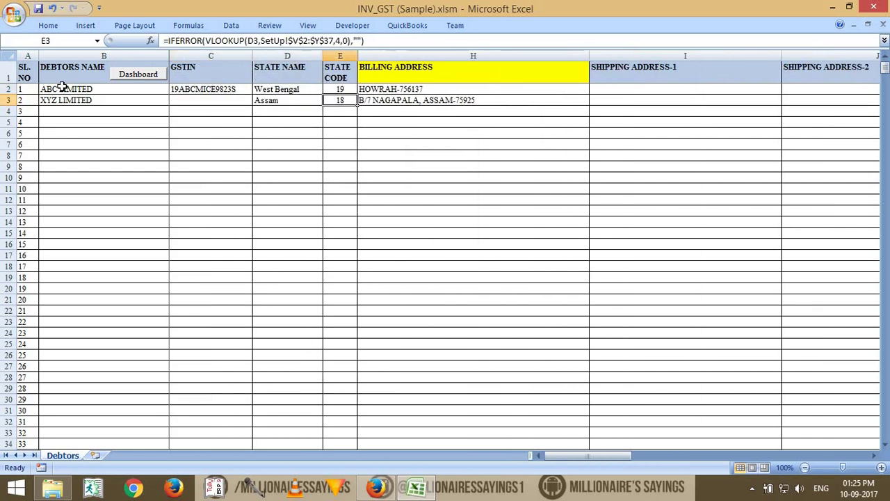
key(Up)
key(Right)
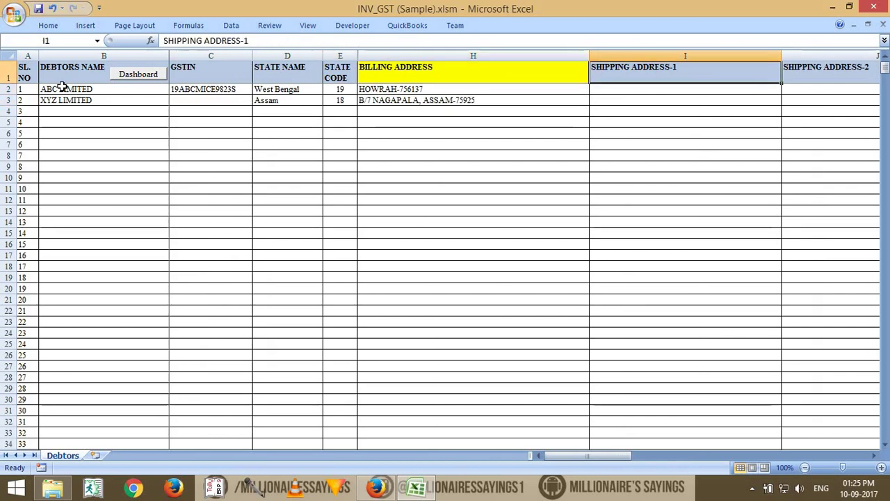
key(Left)
key(Home)
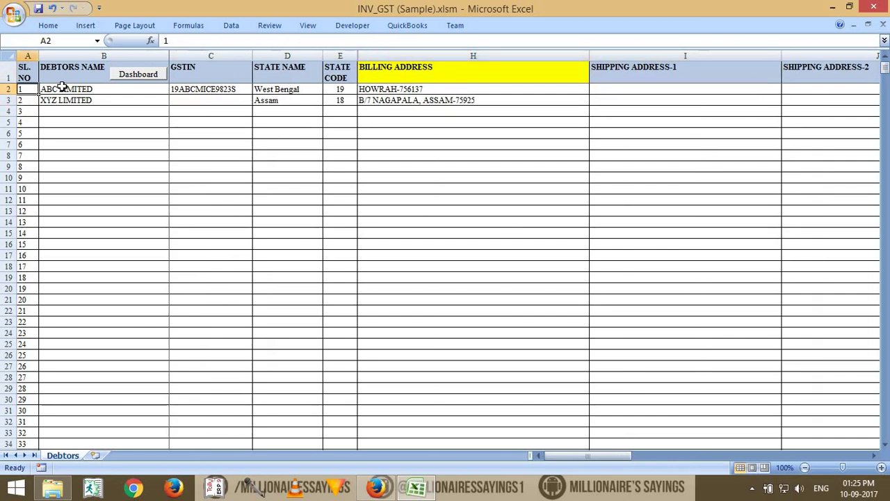
Step: Open the Products sheet from the Dashboard and review the three product names
click(129, 74)
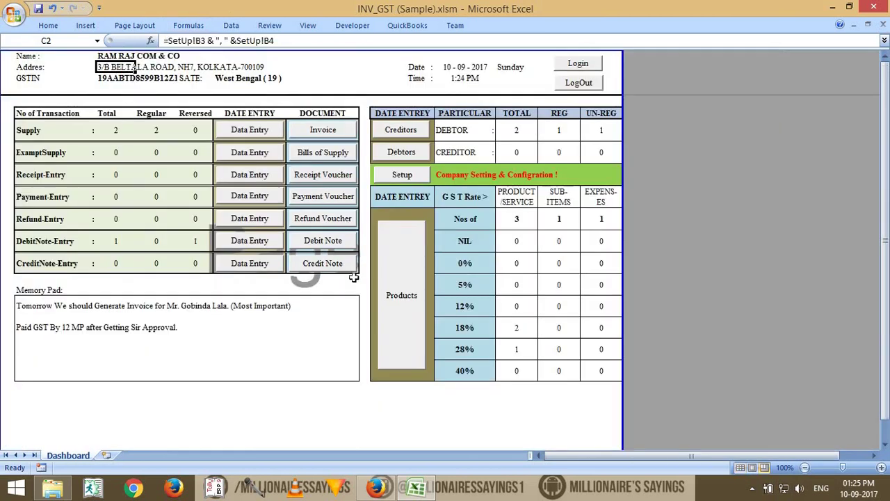
click(395, 293)
key(Up)
key(Down)
key(Down)
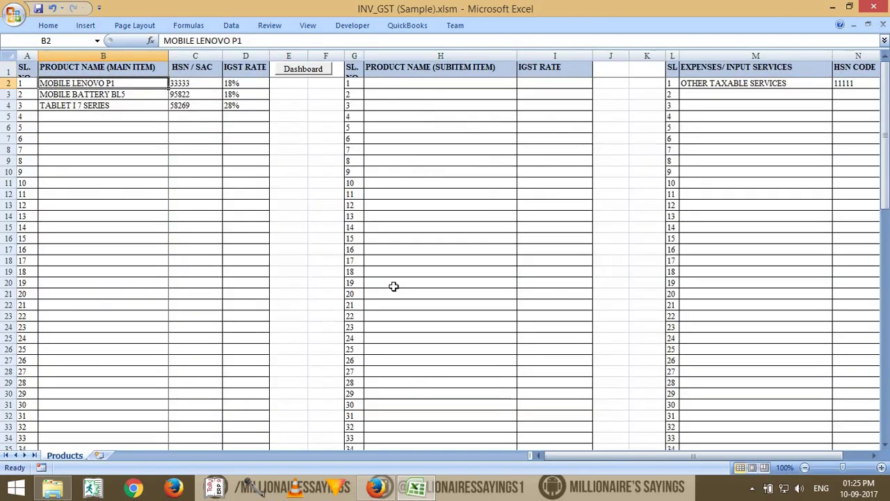
key(Up)
key(Down)
key(Down)
key(Down)
key(Up)
key(Up)
key(Up)
Step: Check the first item's HSN code 33333 and 18% IGST rate, then the empty product rows
key(Right)
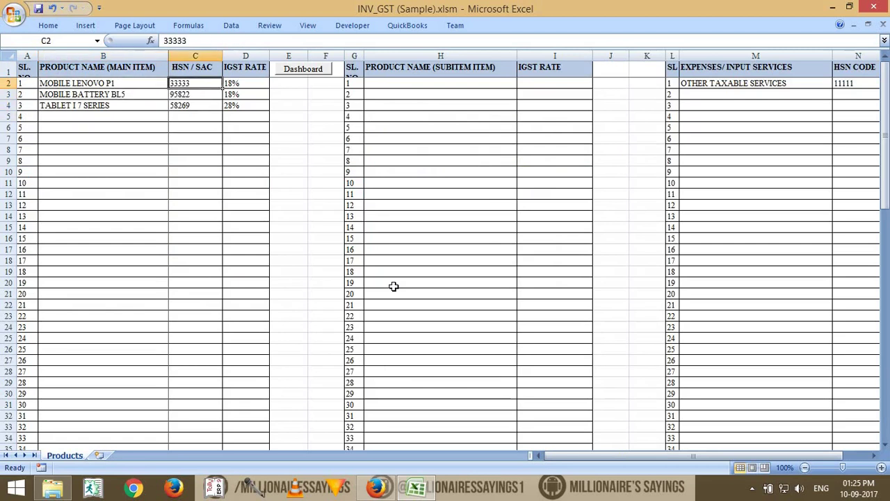
key(Right)
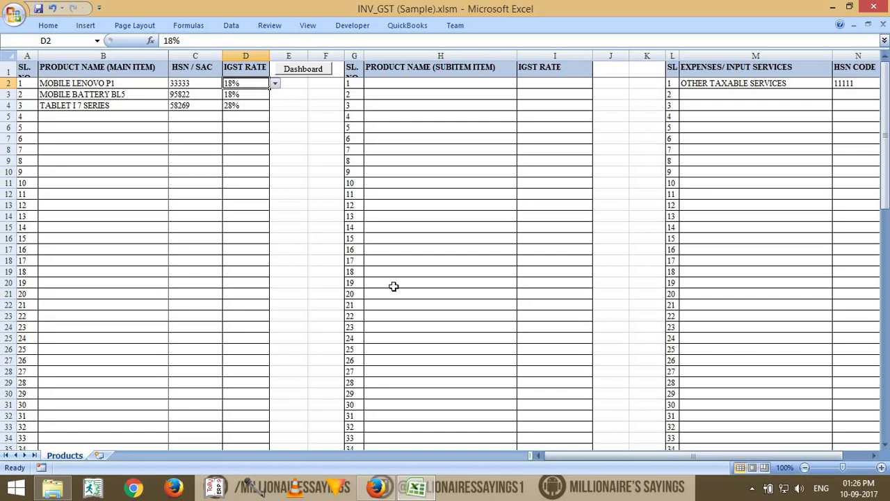
key(Left)
key(Left)
key(Down)
key(Down)
key(Down)
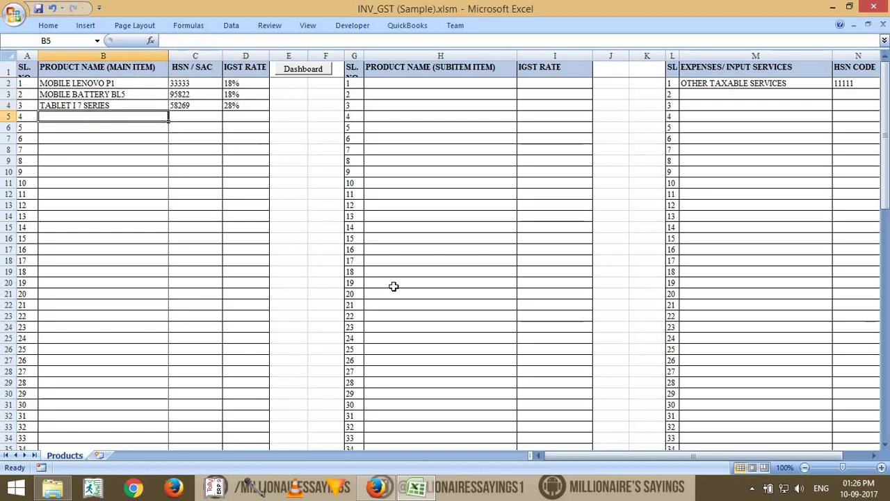
key(Down)
key(Down)
key(Down)
key(Down)
key(Down)
key(Down)
key(Down)
key(Down)
key(Down)
key(Down)
key(Down)
key(Down)
key(Down)
key(Down)
key(Down)
key(Down)
key(Down)
key(Down)
key(Down)
key(Up)
key(Up)
key(Up)
key(Up)
key(Up)
key(Up)
key(Up)
key(Up)
key(Up)
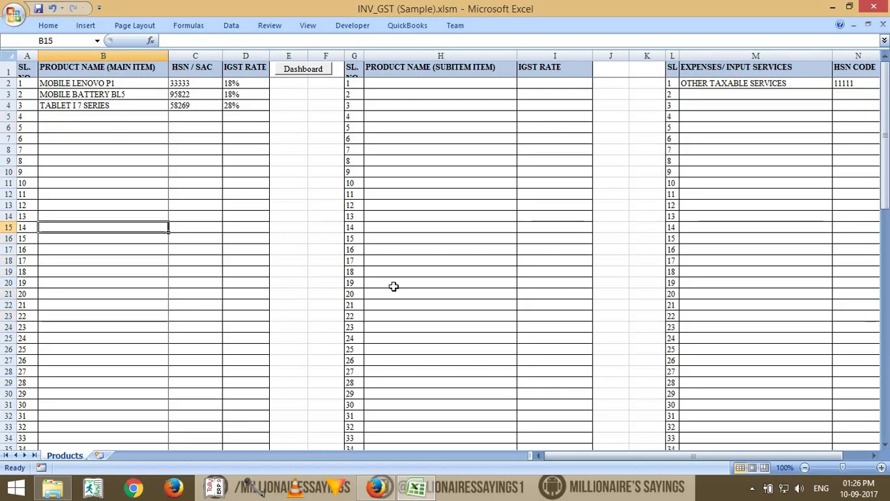
key(ctrl+Up)
key(ctrl+Up)
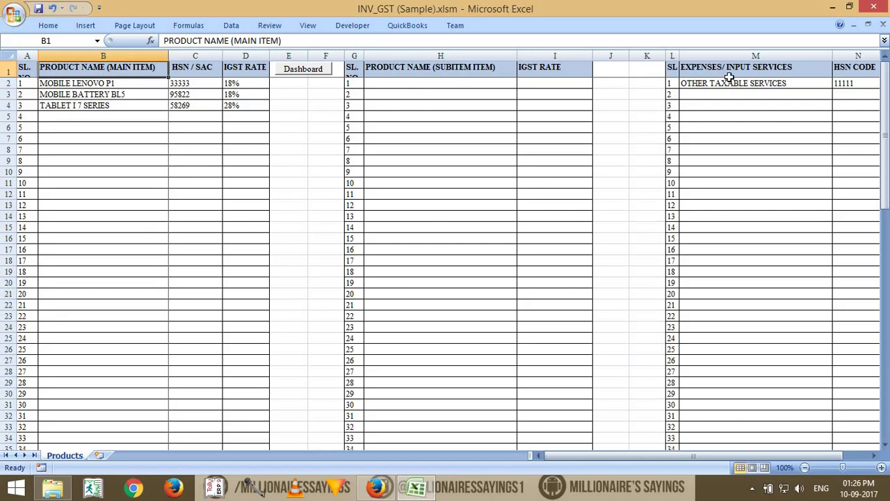
click(302, 66)
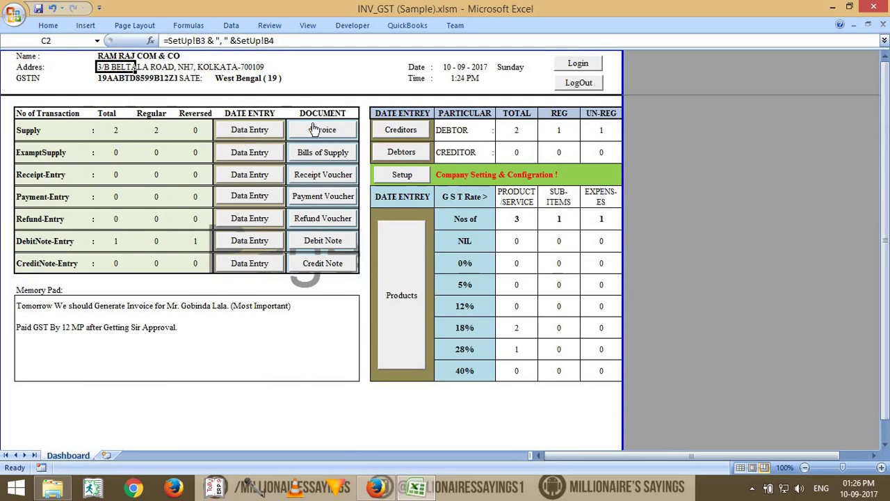
click(233, 125)
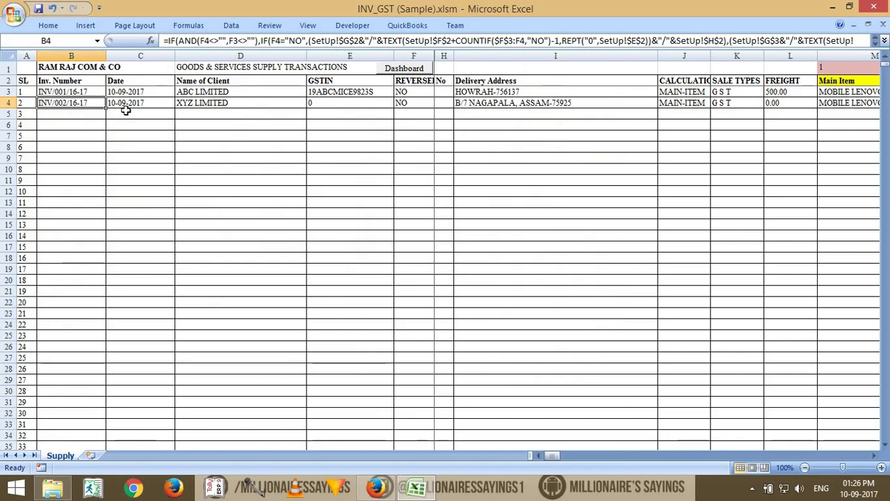
click(89, 91)
key(Down)
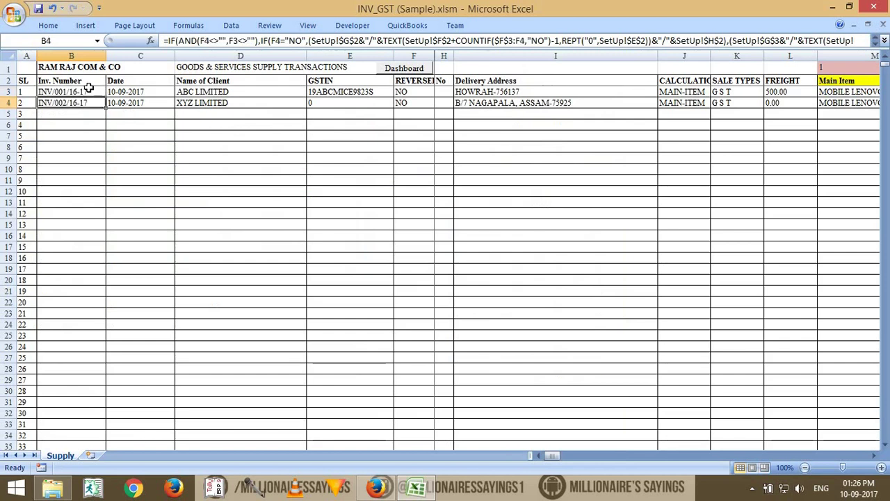
key(Down)
key(Down)
key(Down)
key(Down)
key(Down)
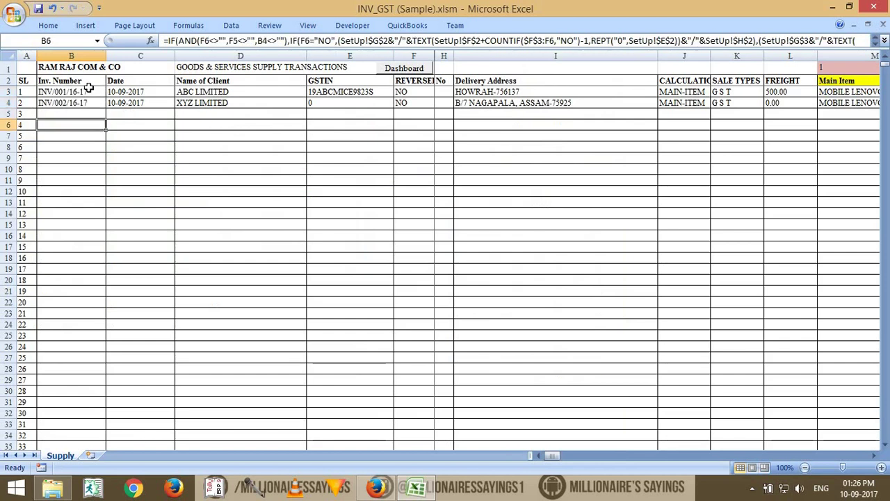
key(Up)
key(Up)
key(Up)
key(Up)
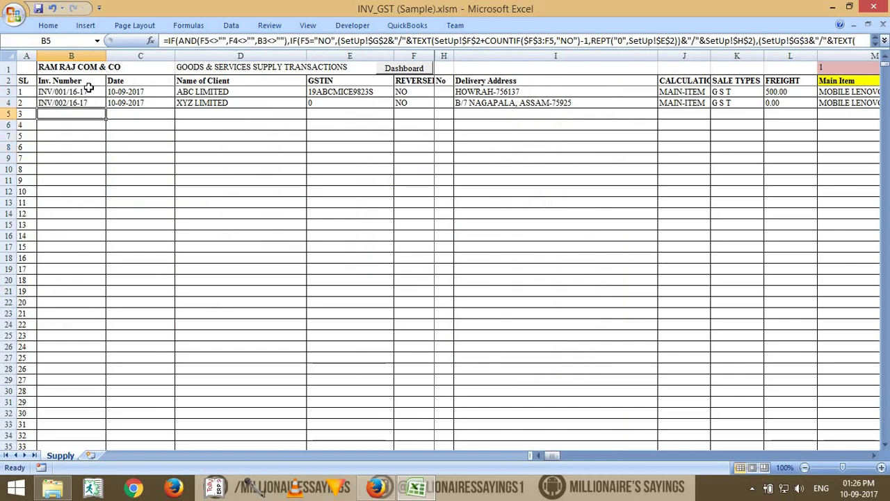
key(Down)
key(Down)
key(Down)
key(Up)
key(Up)
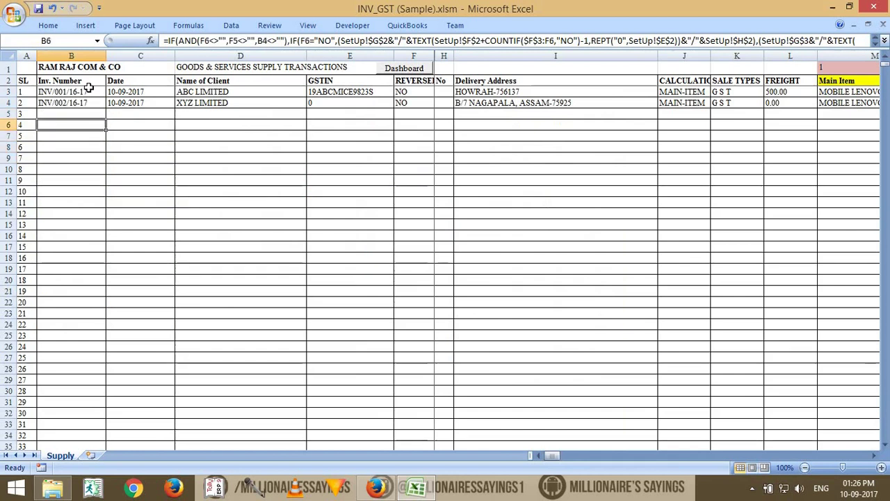
key(Up)
key(Up)
key(Up)
key(Down)
key(Down)
key(Down)
key(Down)
key(Down)
key(Down)
key(Down)
key(Down)
key(Down)
key(Down)
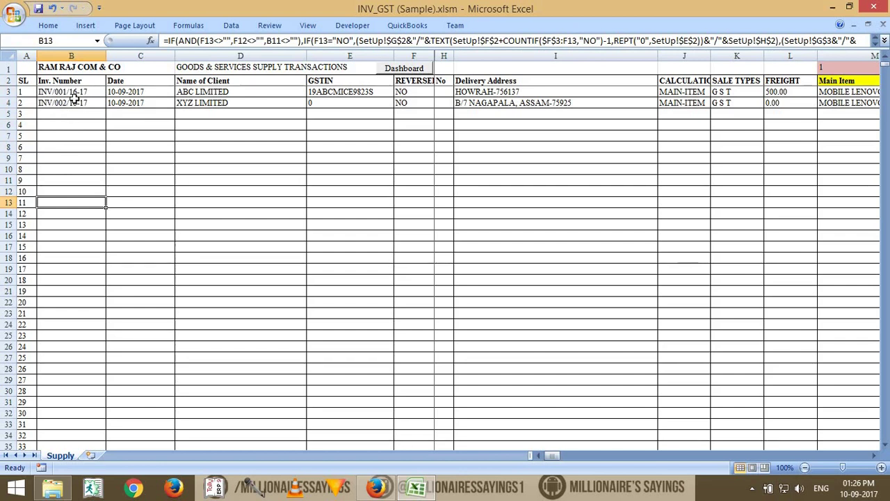
Step: On the SetUp sheet, change the ALL INV NO prefix in G2 from INV to INVC
click(409, 71)
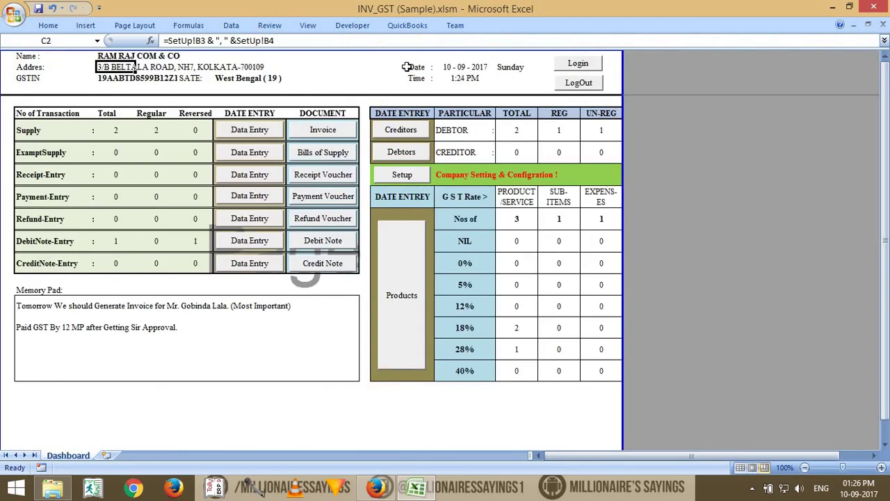
click(391, 178)
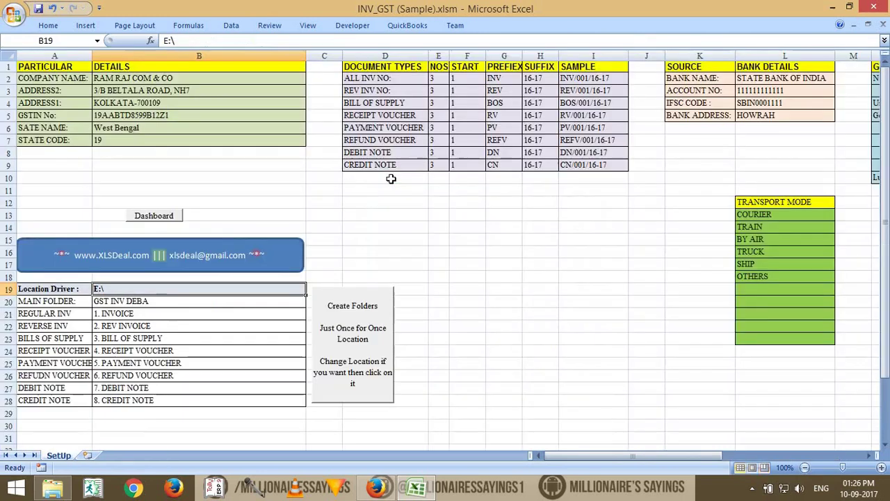
click(554, 80)
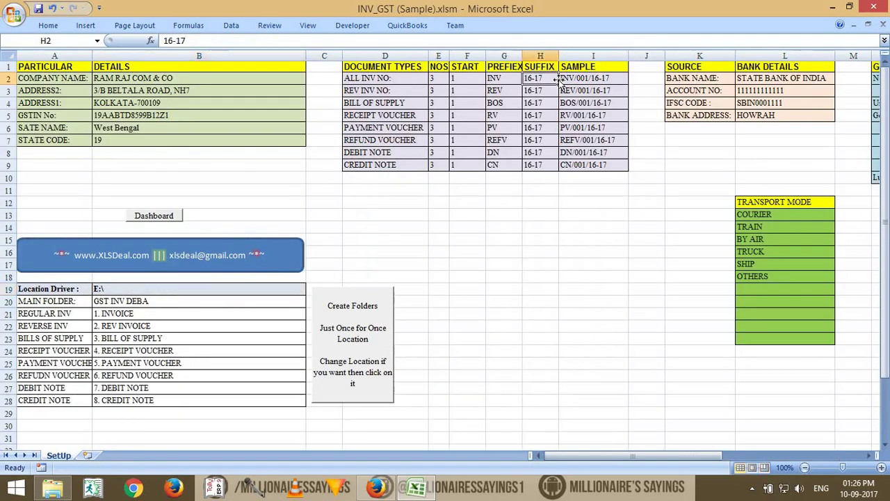
key(Left)
key(Left)
key(Left)
key(Left)
key(Right)
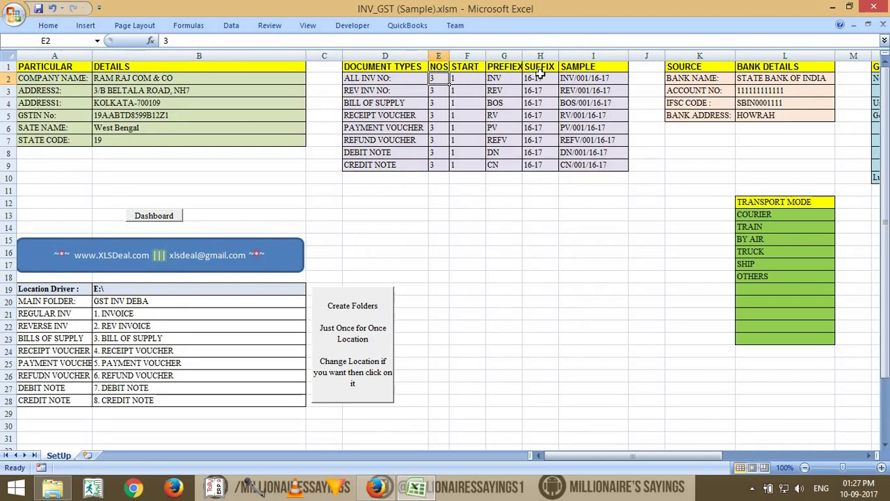
double_click(502, 78)
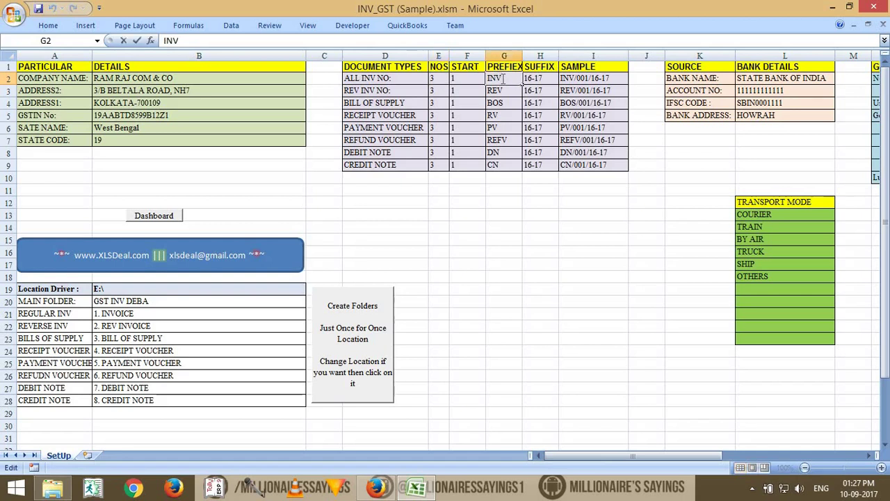
key(BackSpace)
key(BackSpace)
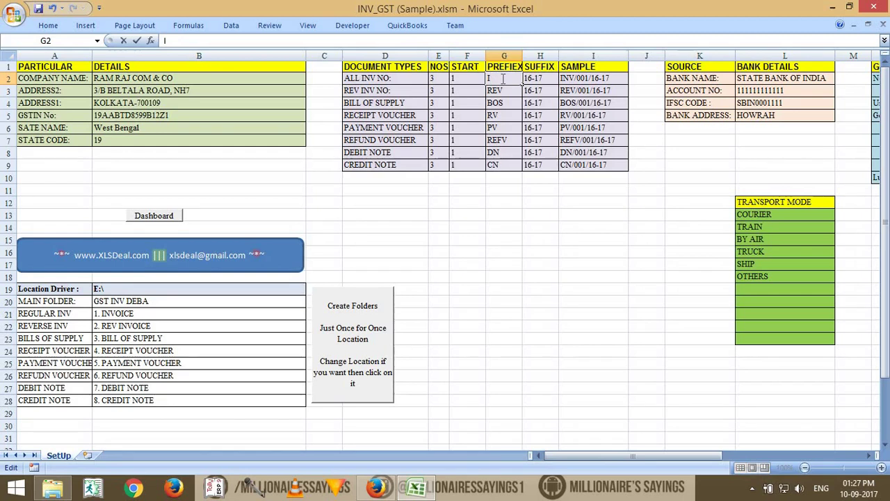
text(NVC)
key(Return)
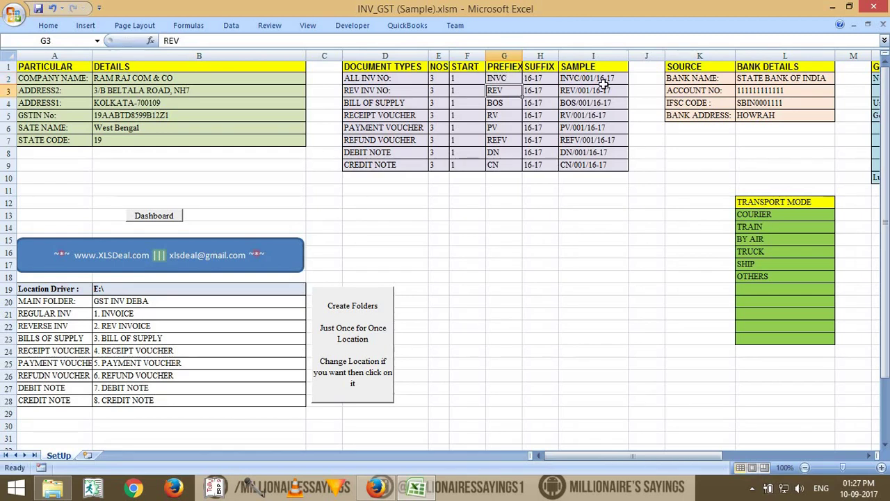
Step: Open Supply data entry from the Dashboard and check the existing invoice dates
click(174, 222)
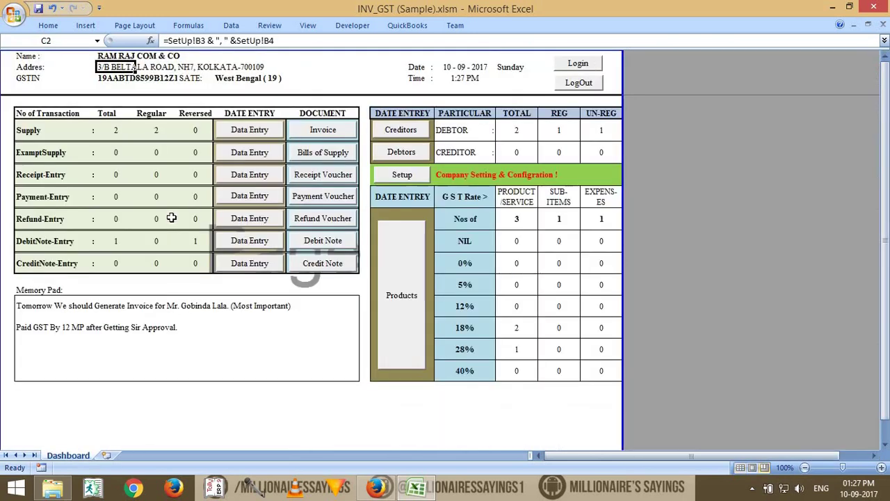
click(259, 131)
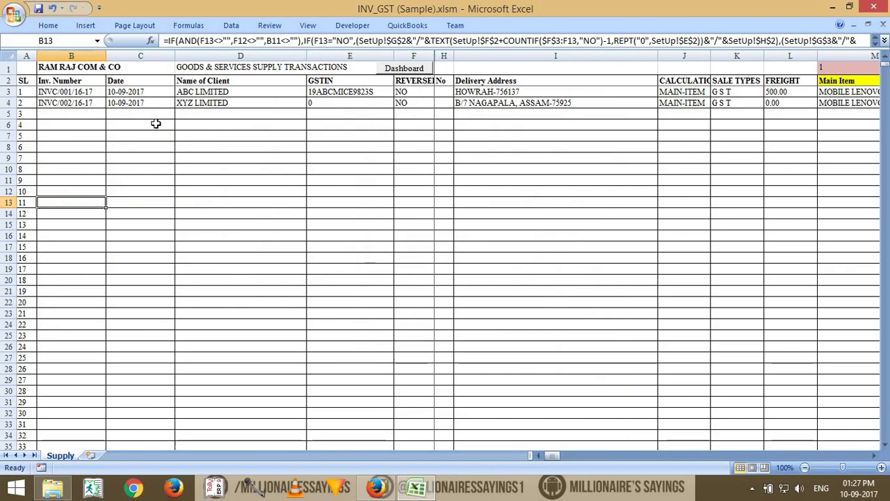
key(Right)
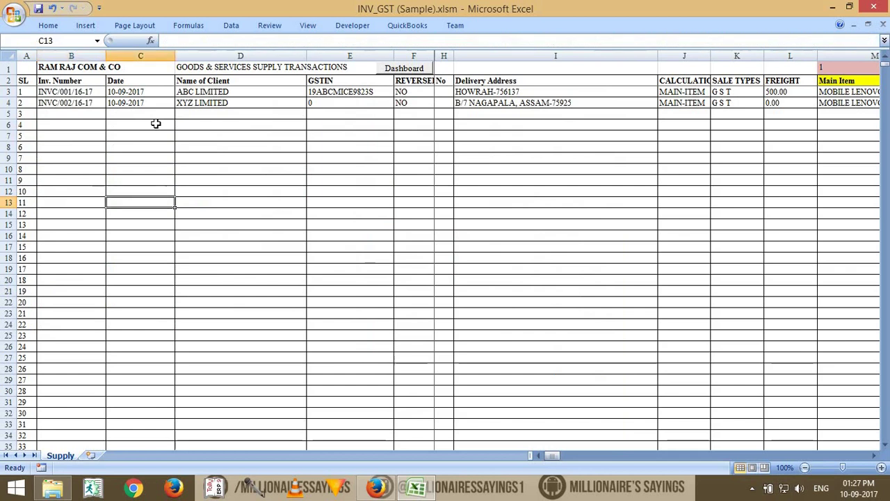
key(ctrl+Up)
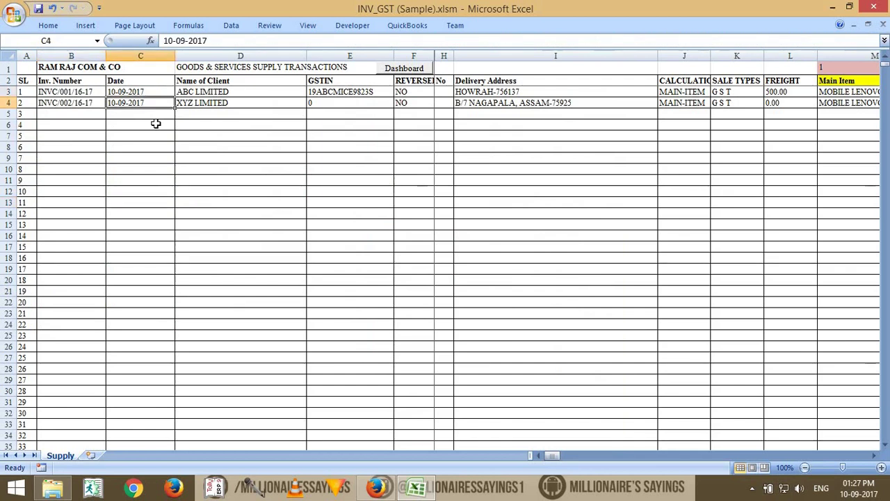
key(Down)
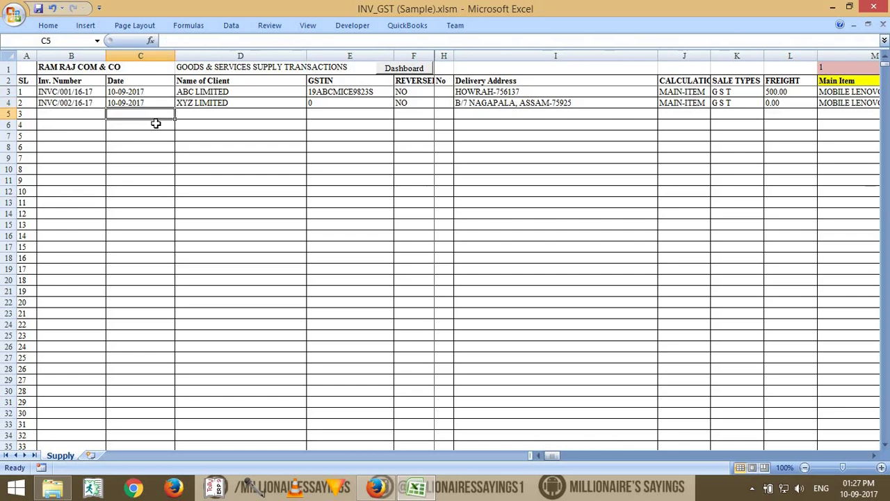
key(Up)
key(Right)
key(Left)
key(Up)
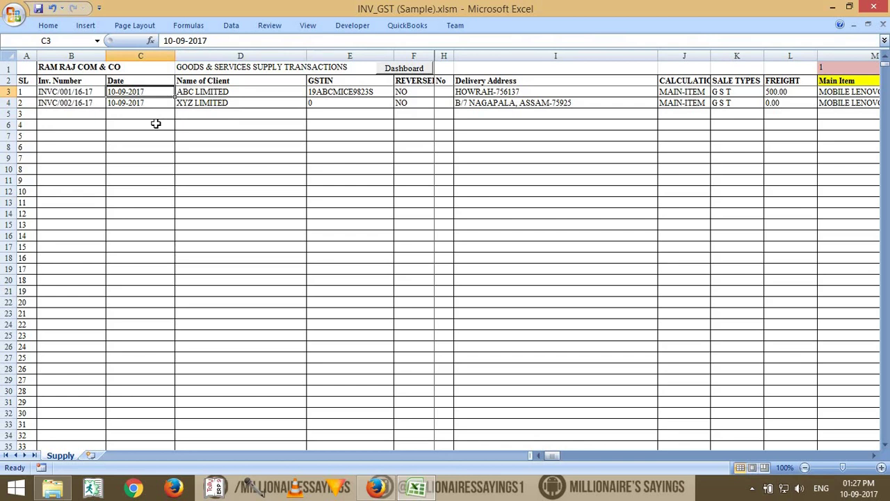
Step: Compare the first invoice's client ABC LIMITED with its GSTIN lookup formula
key(Right)
key(Left)
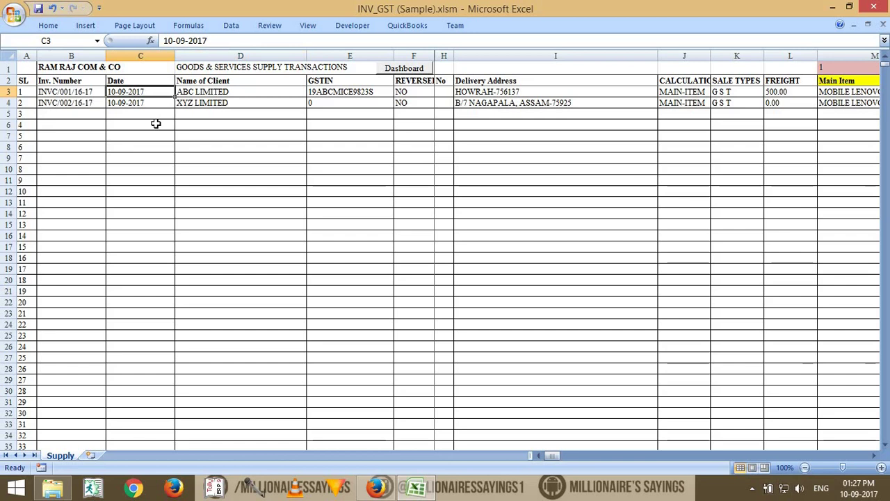
key(Right)
key(Right)
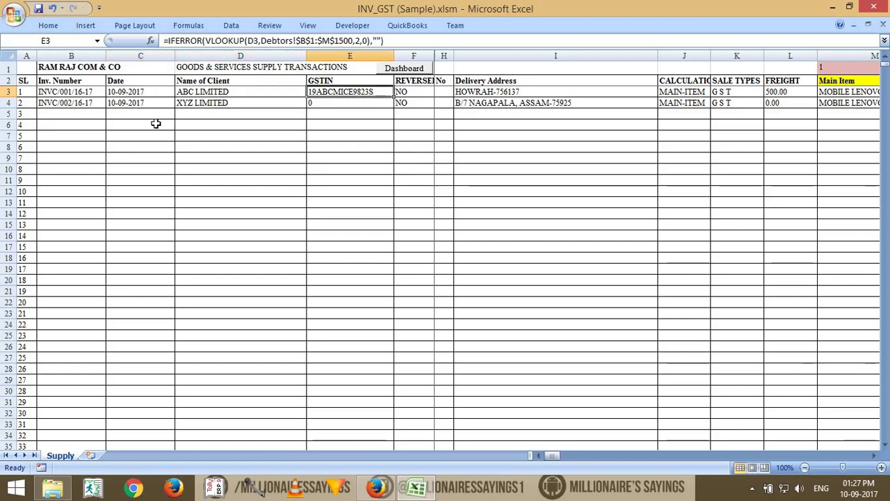
key(Left)
key(Right)
key(Left)
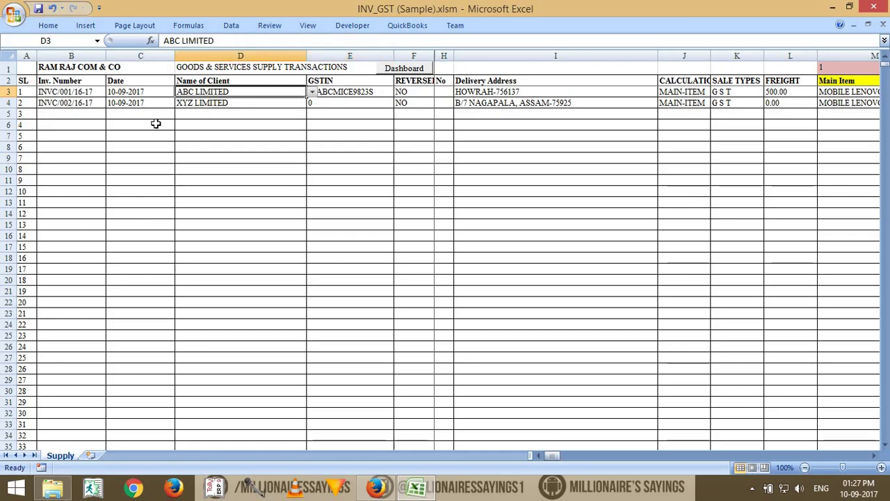
key(Right)
key(Left)
key(Right)
key(Right)
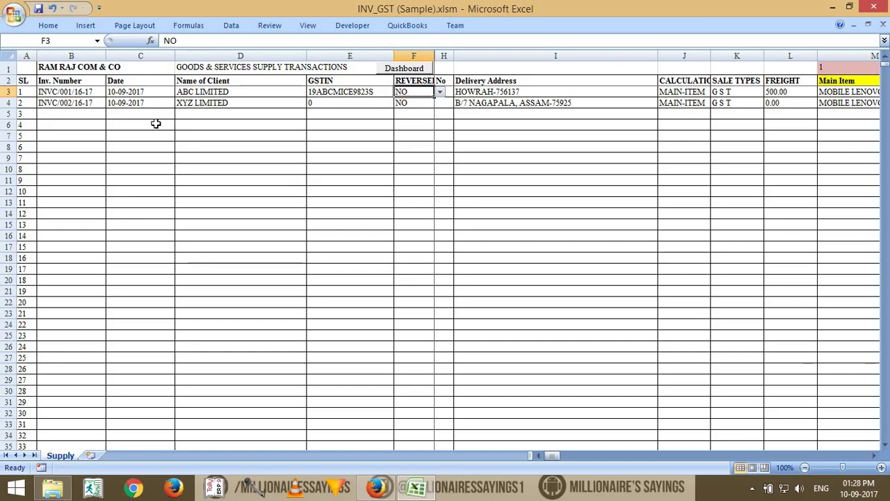
Step: Review delivery address, MAIN-ITEM calculation, freight 500, sale type and MOBILE LENOVO P1, ending at row 5's Date
key(Right)
key(Right)
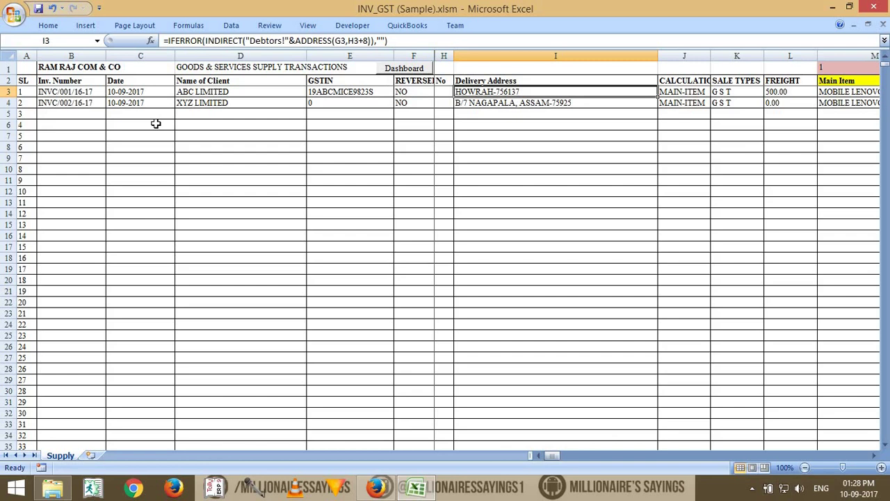
key(Right)
key(Right)
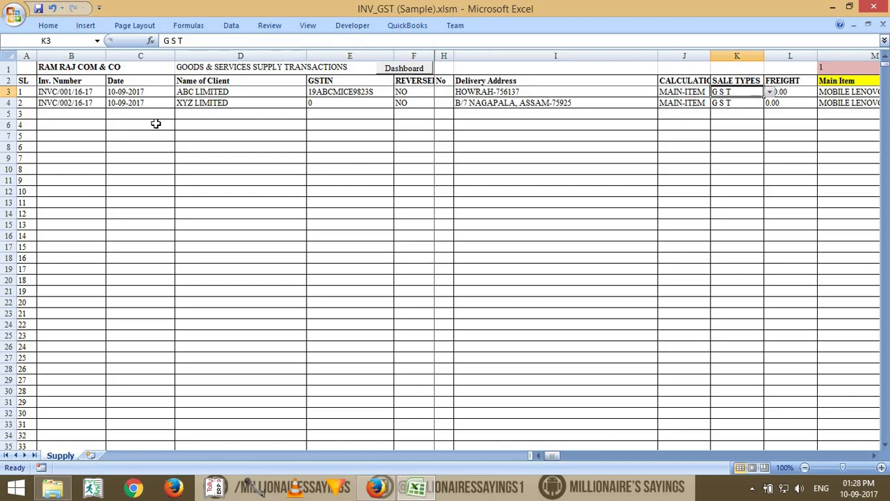
key(Left)
key(Right)
key(Right)
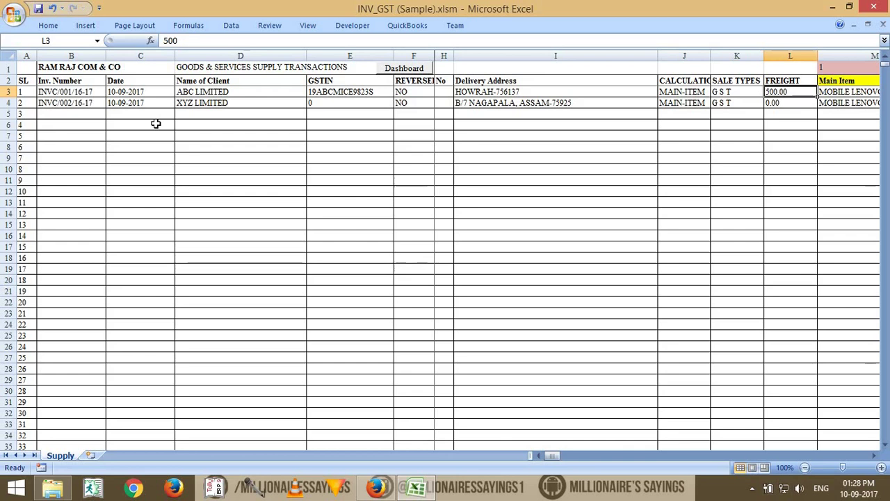
key(Right)
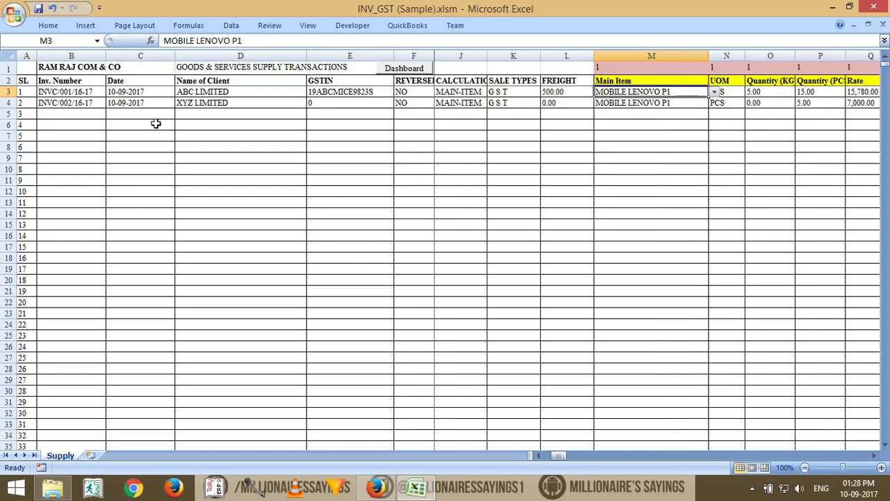
key(Right)
key(Right)
key(Right)
key(Right)
key(Right)
key(Right)
key(Right)
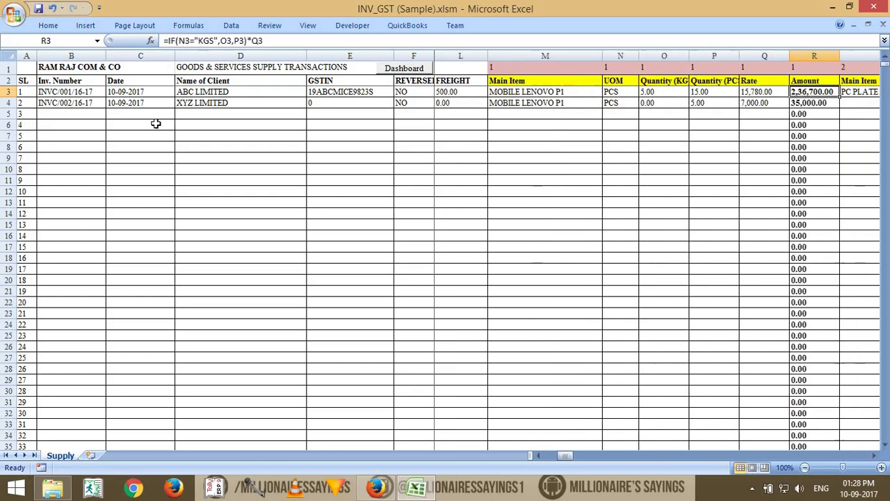
key(Left)
key(Down)
key(Down)
key(Left)
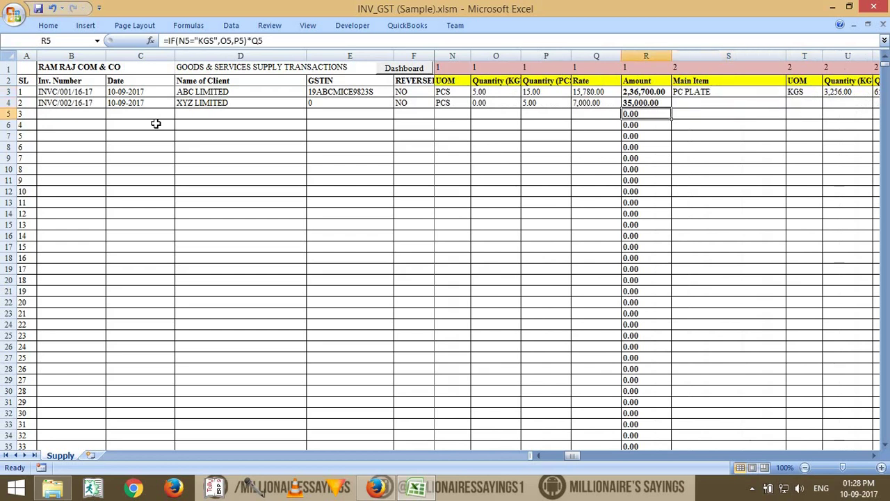
key(Home)
key(Right)
key(Right)
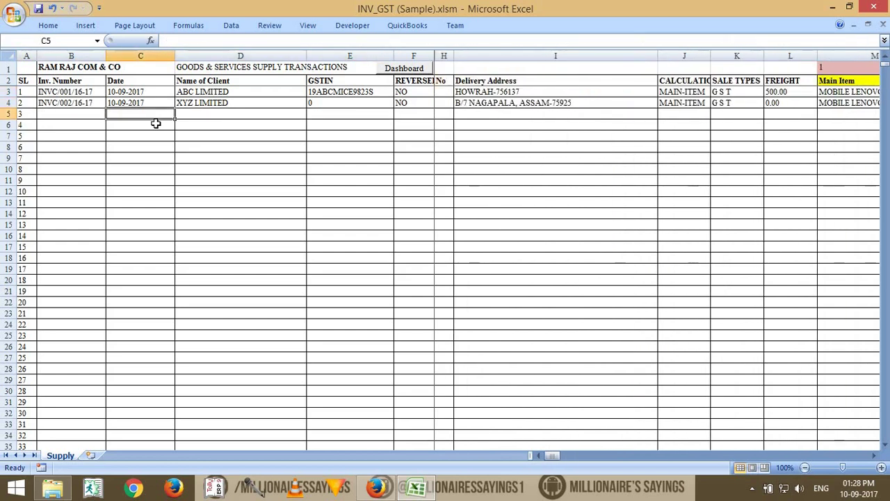
Step: Enter the date 10-09-2017 in C5, browse the D5 client list without choosing, and return to the Dashboard
key(ctrl+semicolon)
key(Tab)
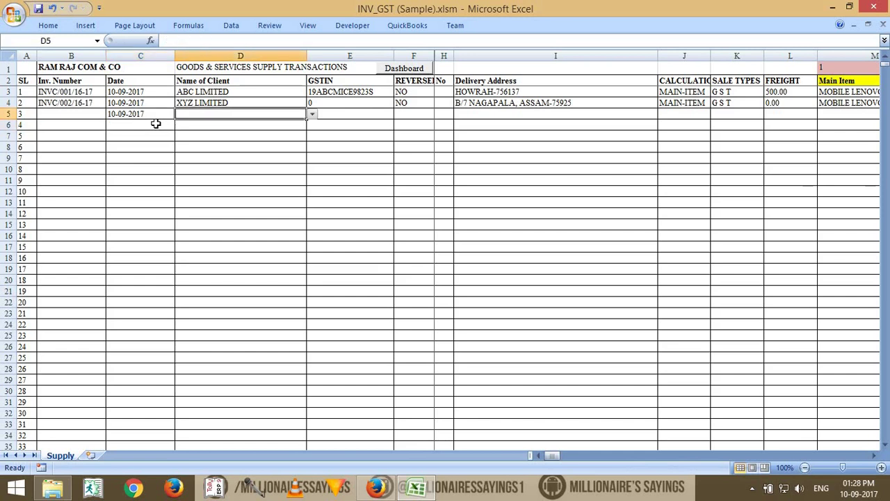
key(alt+Down)
key(Down)
key(Escape)
key(alt+Down)
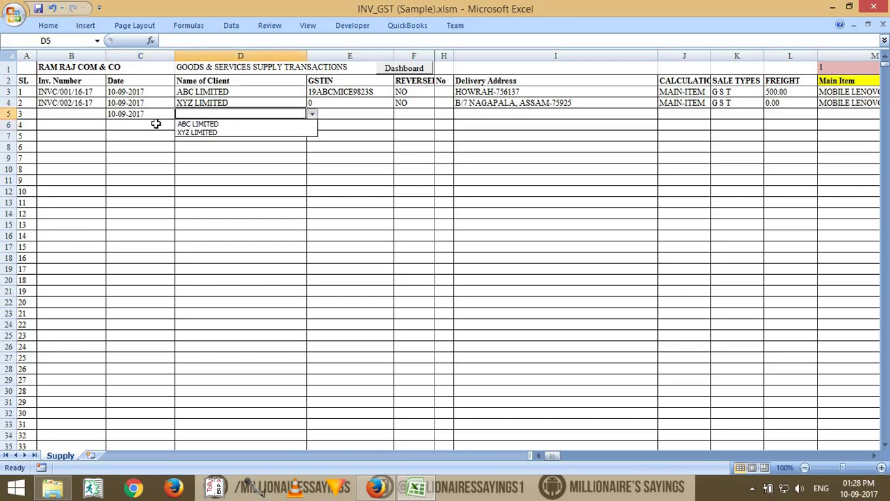
key(Escape)
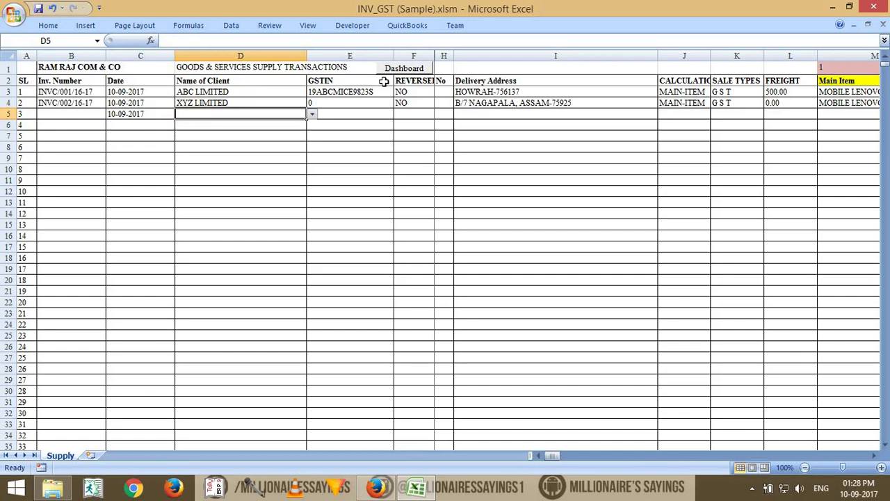
click(391, 69)
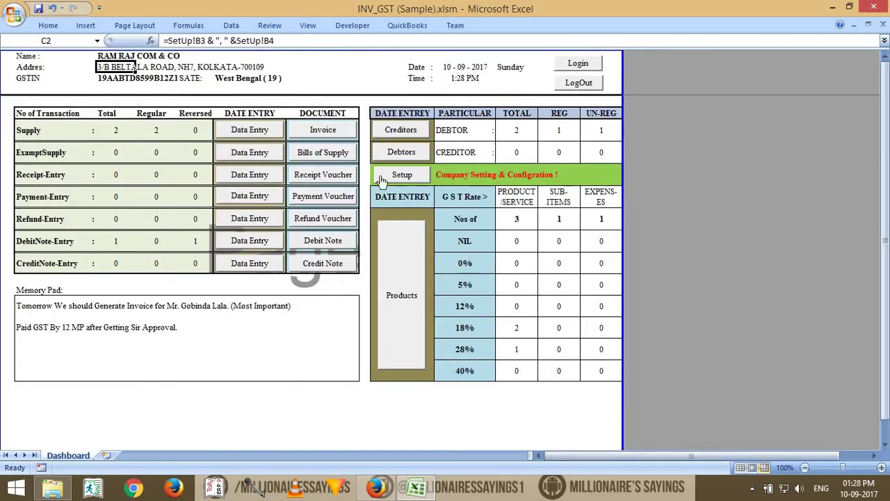
Step: On the Debtors sheet, enter the new debtor's name in B4
click(396, 152)
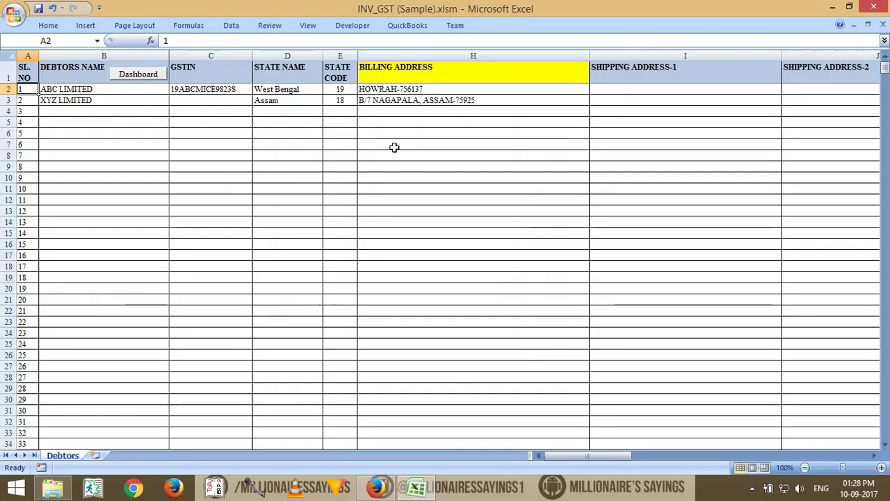
key(Down)
key(Down)
key(Right)
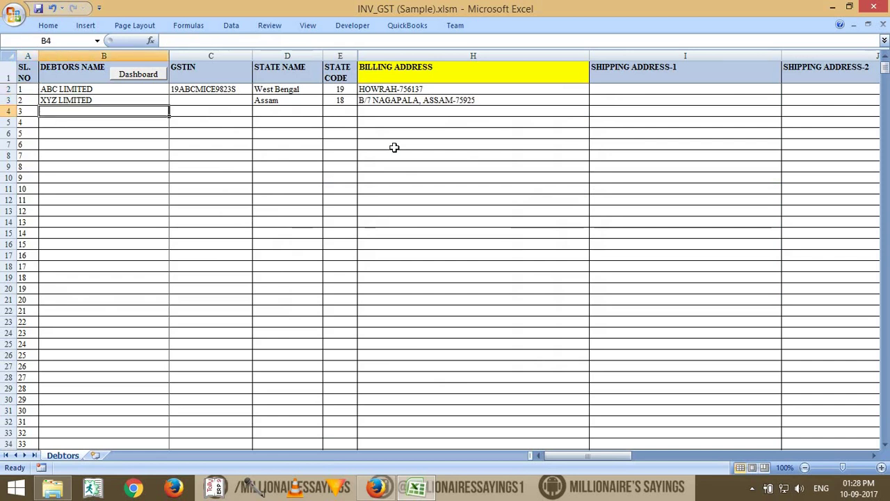
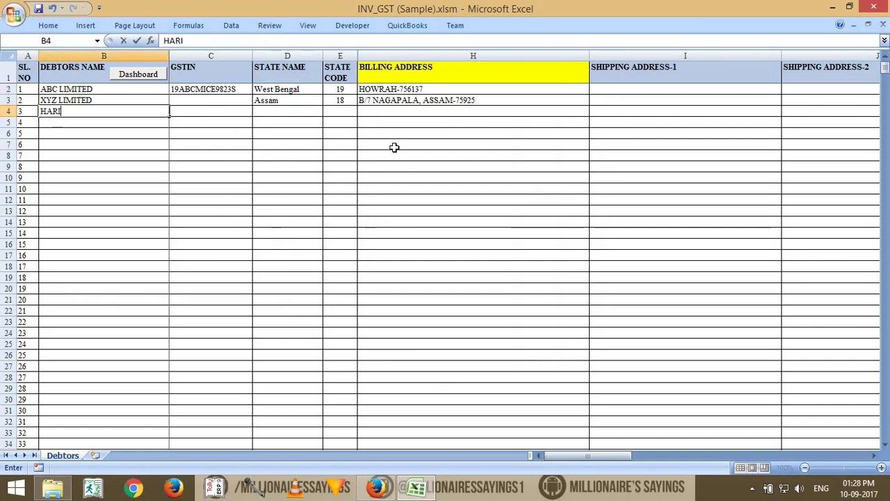
key(Return)
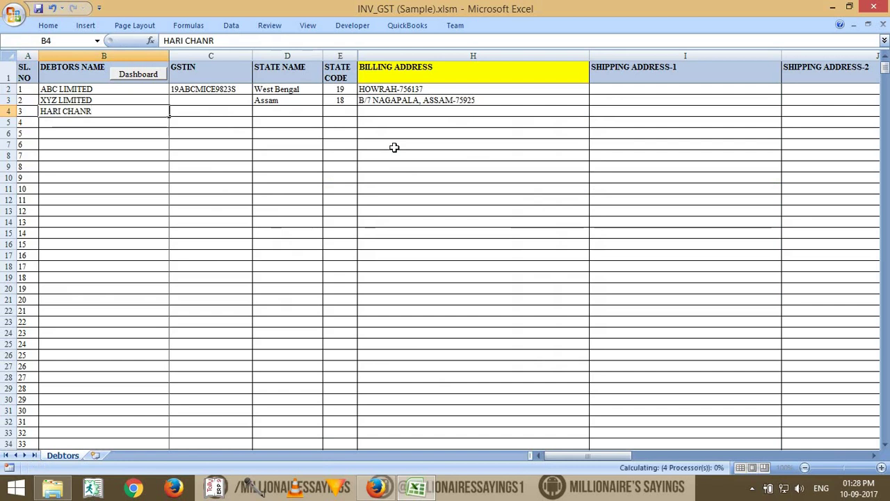
Step: Set the new debtor's state to Bihar, giving state code 10
key(Tab)
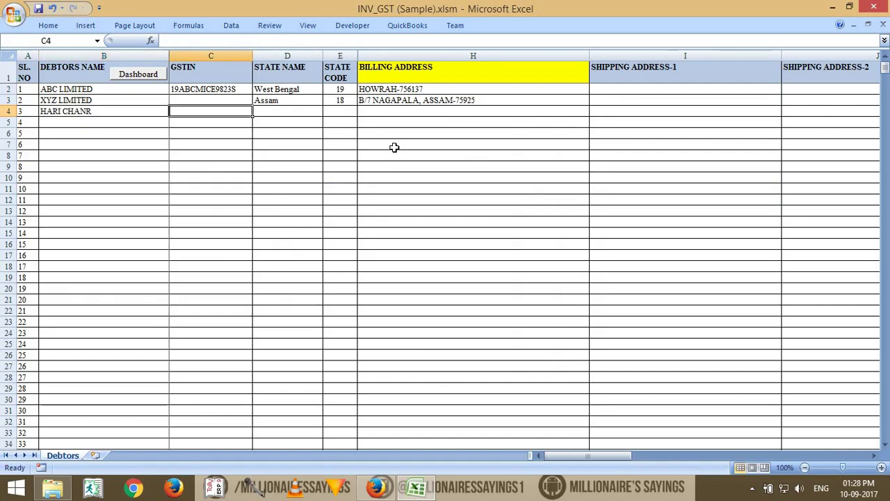
key(Tab)
key(alt+Down)
key(Down)
key(Down)
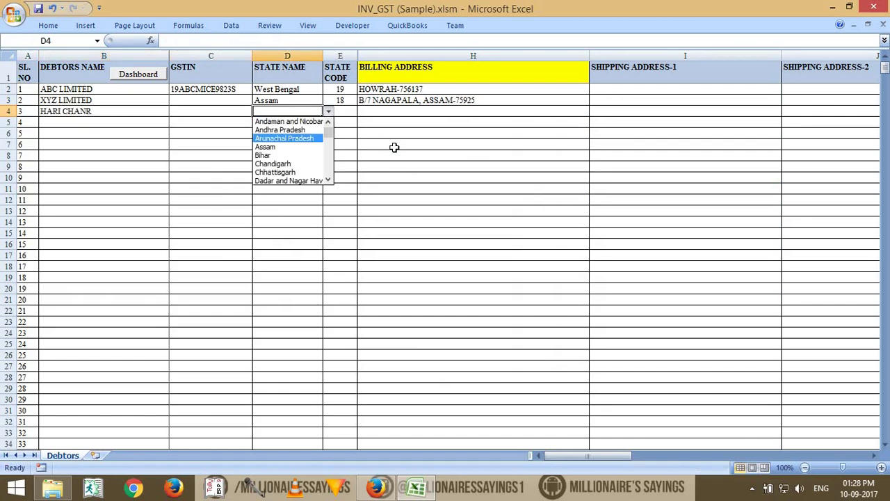
key(Down)
key(Down)
key(Return)
key(Tab)
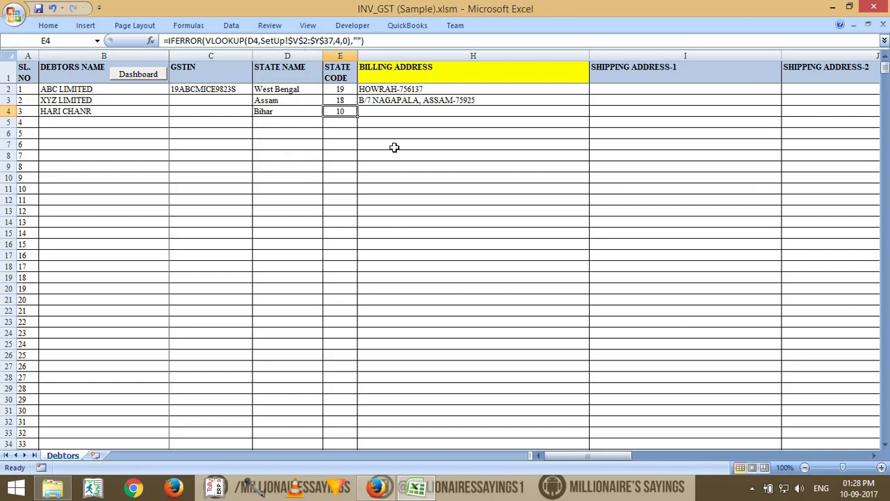
Step: Enter the debtor's billing address in H4, correcting a typo
key(Tab)
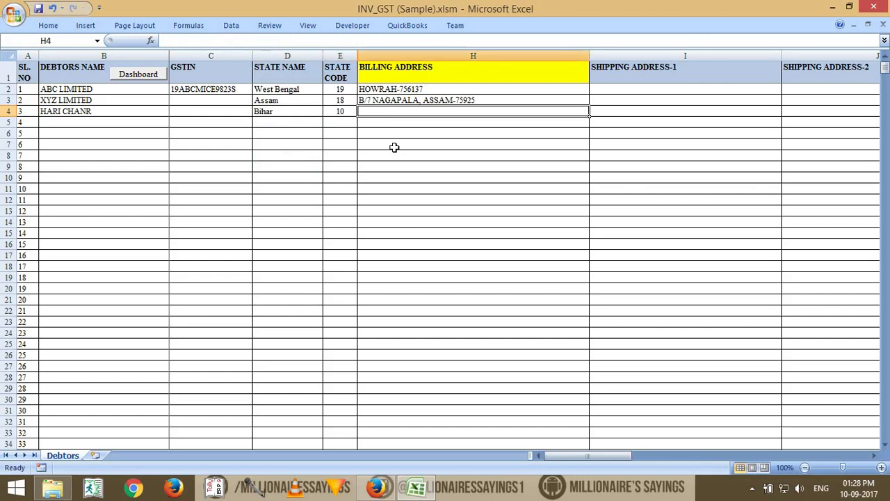
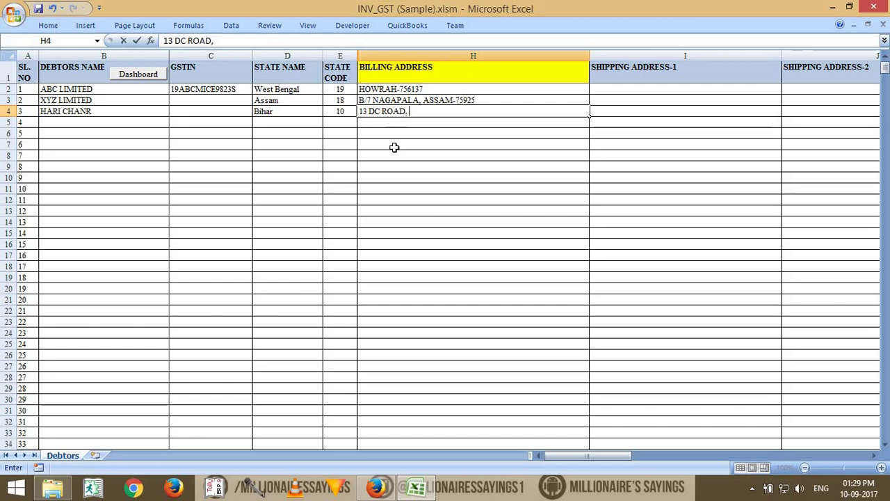
key(Return)
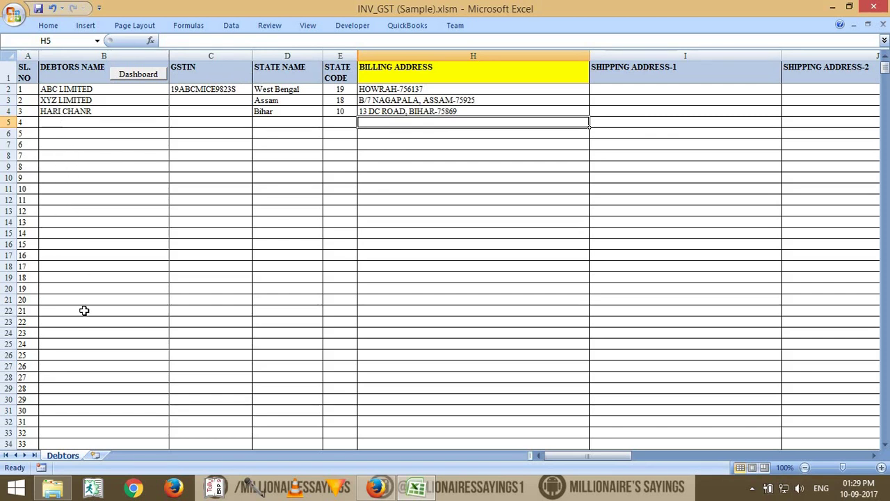
Step: Go to Supply data entry and choose the new debtor as the client in D5
click(129, 74)
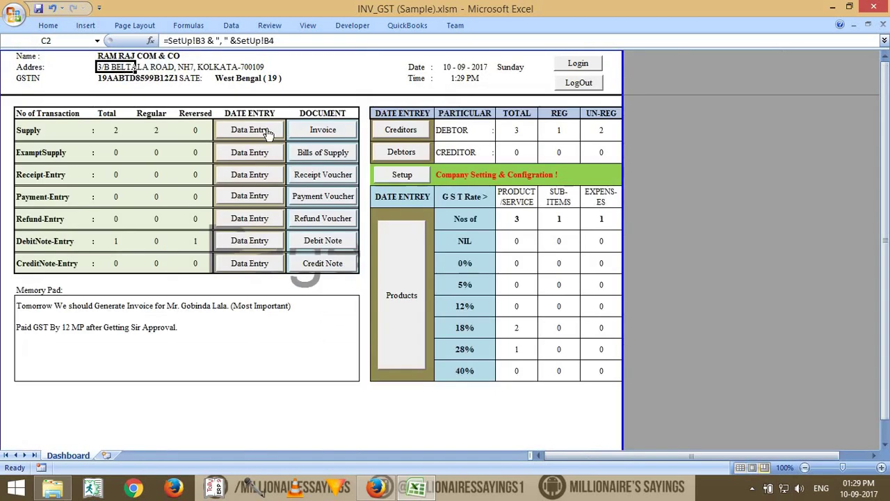
click(267, 132)
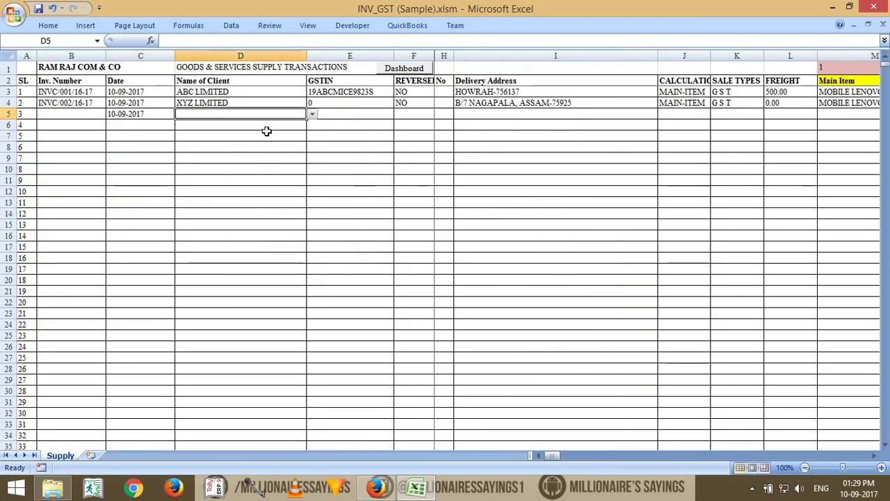
key(alt+Down)
key(Down)
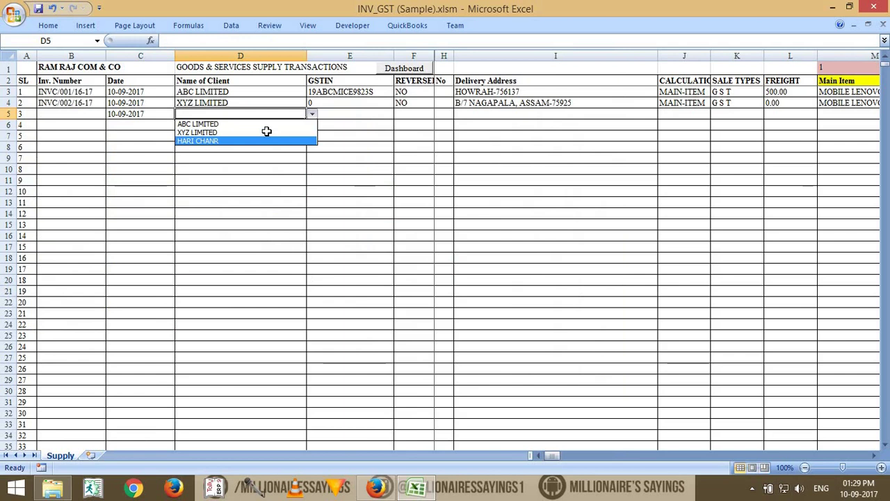
key(Up)
key(Up)
key(Down)
key(Down)
key(Return)
Step: Check invoice number INVC/003/16-17 and the GSTIN, then set reverse charge to NO
key(Left)
key(Left)
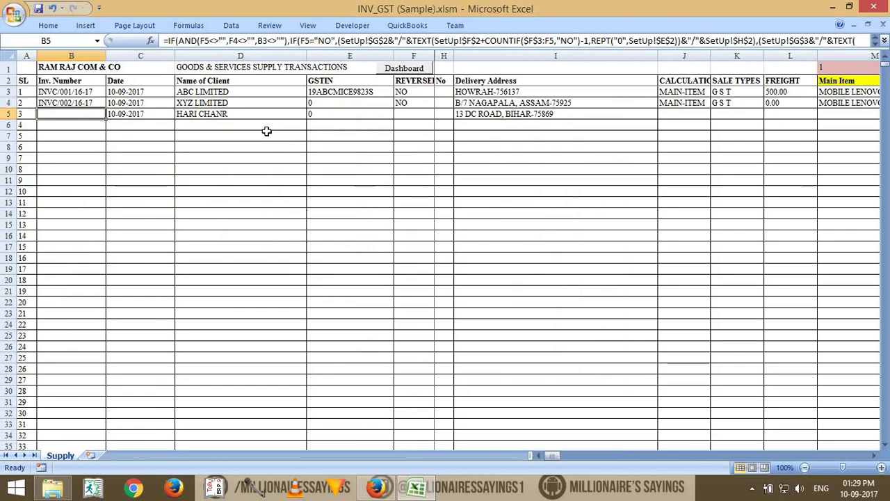
key(Right)
key(Right)
key(Right)
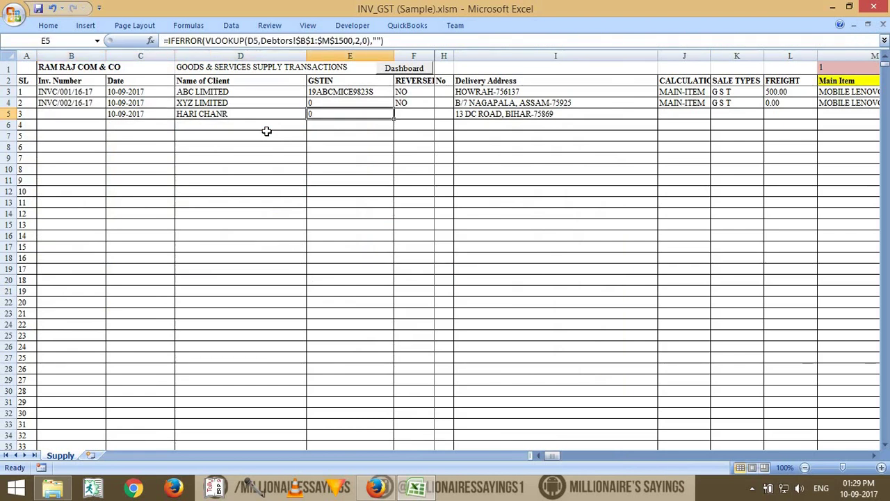
key(Up)
key(Up)
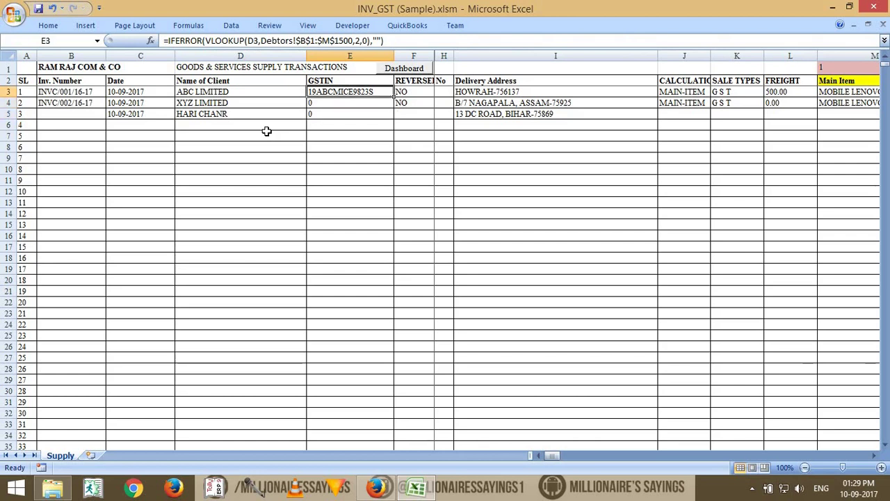
key(Down)
key(Down)
key(Right)
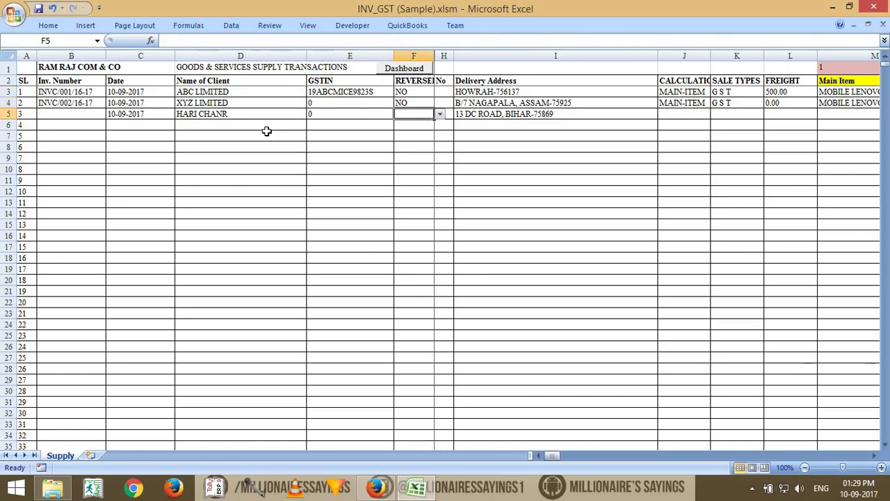
key(alt+Down)
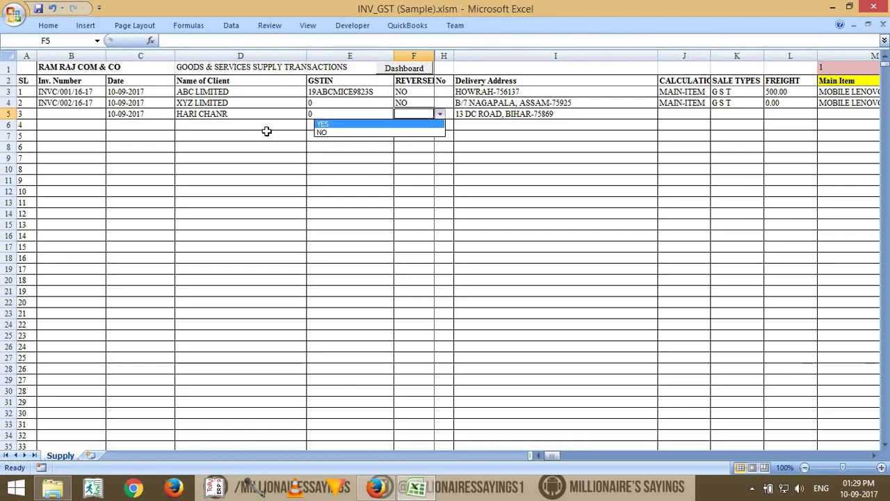
key(Down)
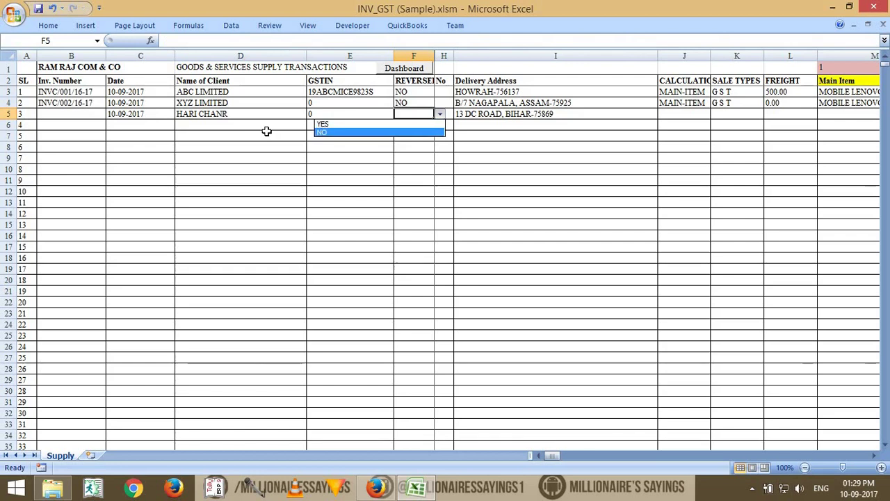
key(Return)
Step: Set the calculation type in J5 to MAIN-ITEM
key(Right)
key(Right)
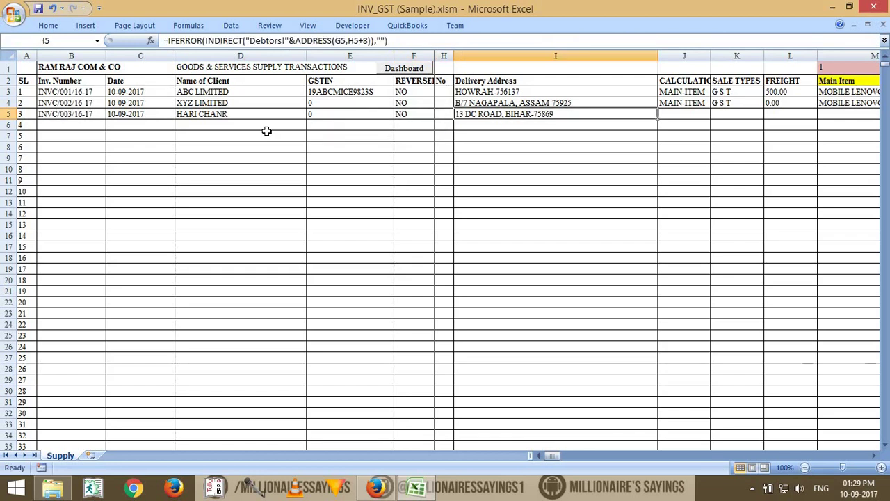
key(Right)
key(alt+Down)
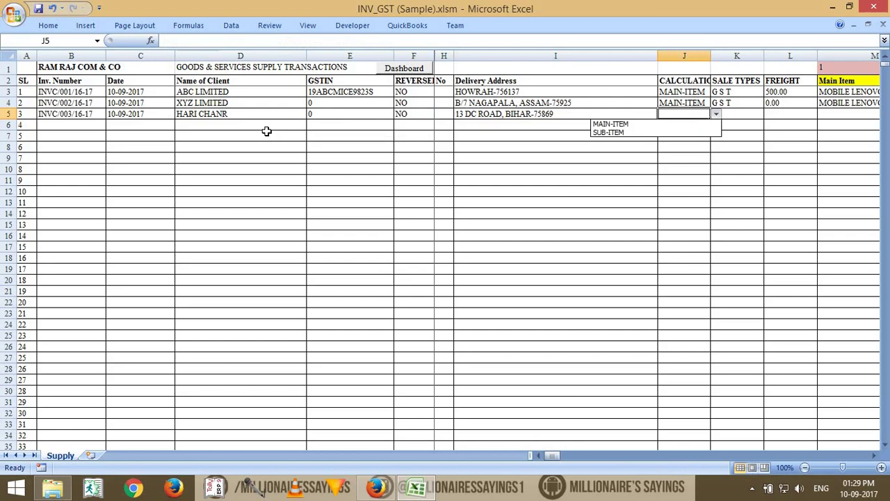
key(Down)
key(Return)
key(Right)
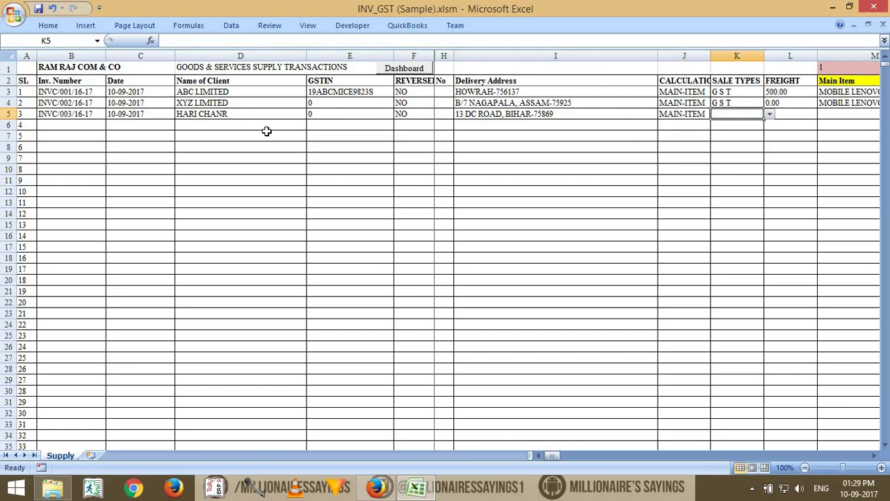
Step: Set the sale type to G S T and the freight to 200
key(alt+Down)
key(Down)
key(Return)
key(Right)
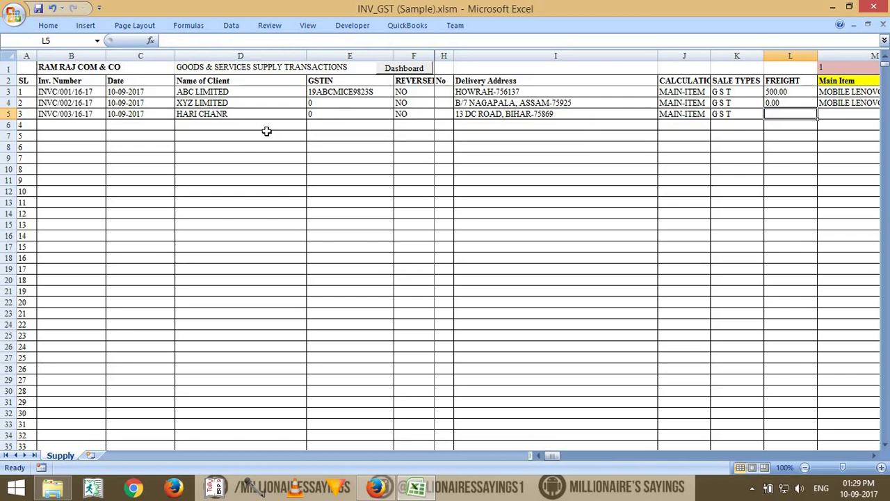
text(200)
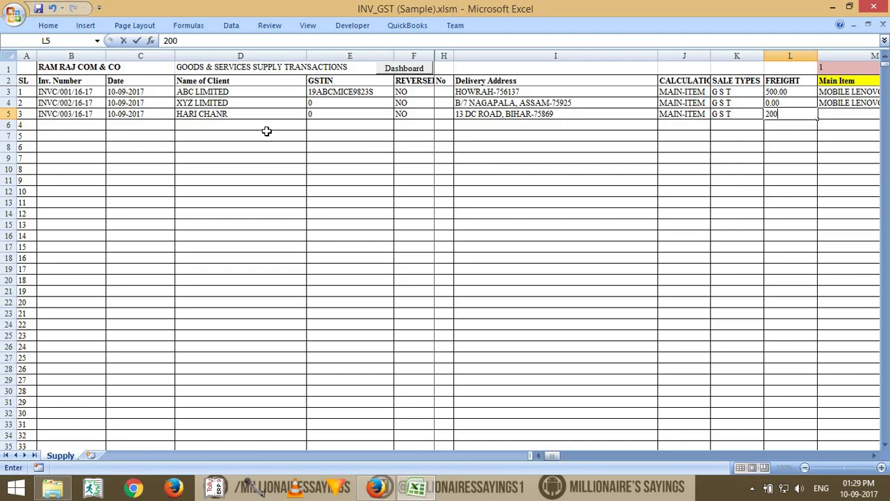
key(Return)
Step: Choose TABLET I 7 SERIES as the invoice's main item
key(Up)
key(Right)
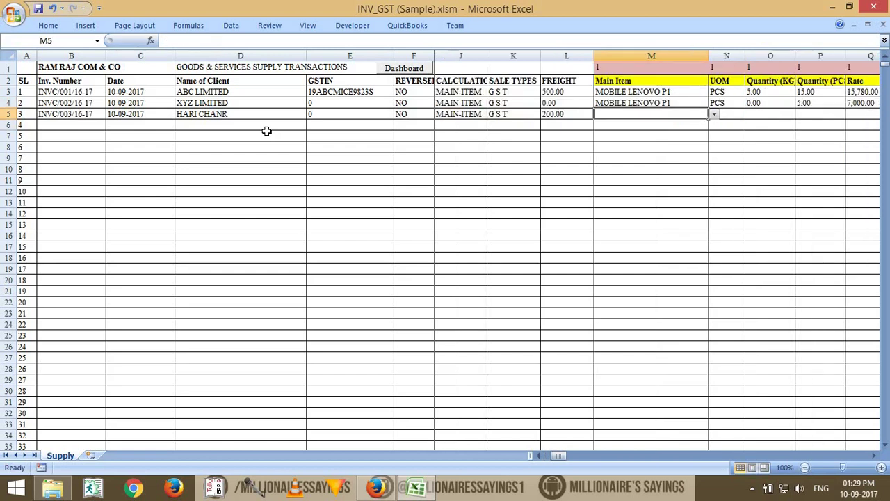
key(alt+Down)
key(Down)
key(Down)
key(Return)
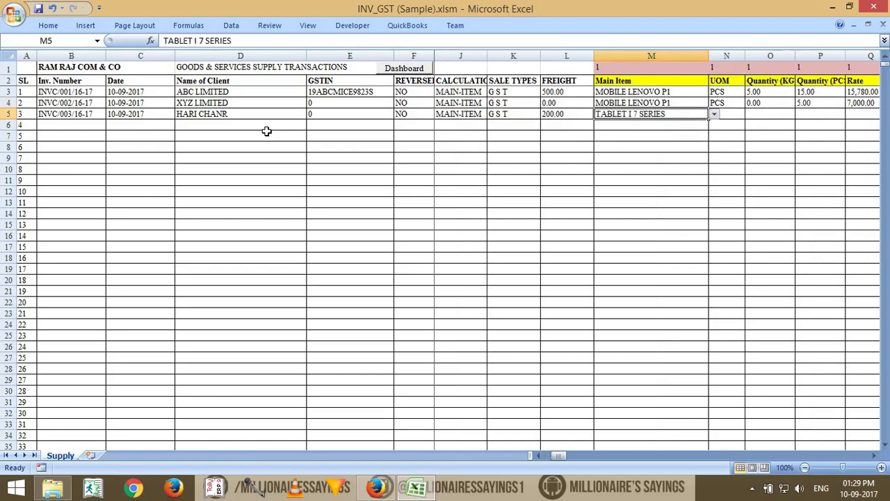
key(Right)
Step: Give the tablet unit PCS, 0 kg, 20 pieces at a rate of 10,000
key(alt+Down)
key(Down)
key(Return)
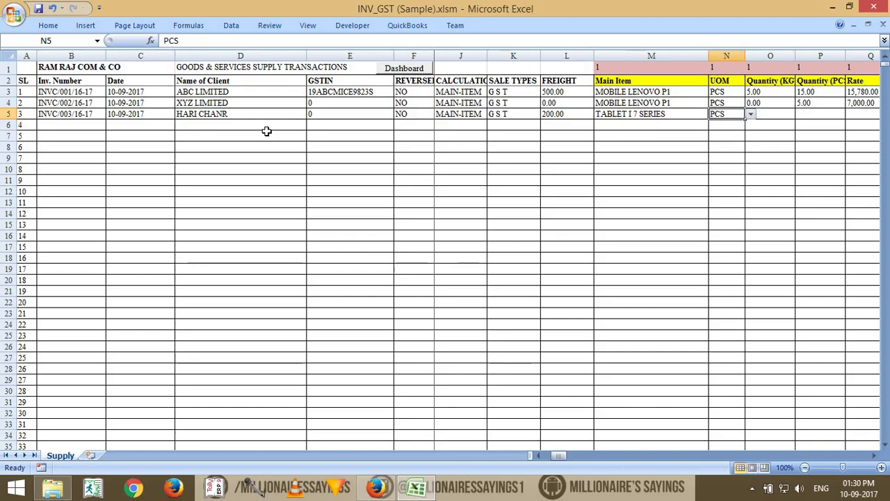
key(Right)
text(0)
key(Right)
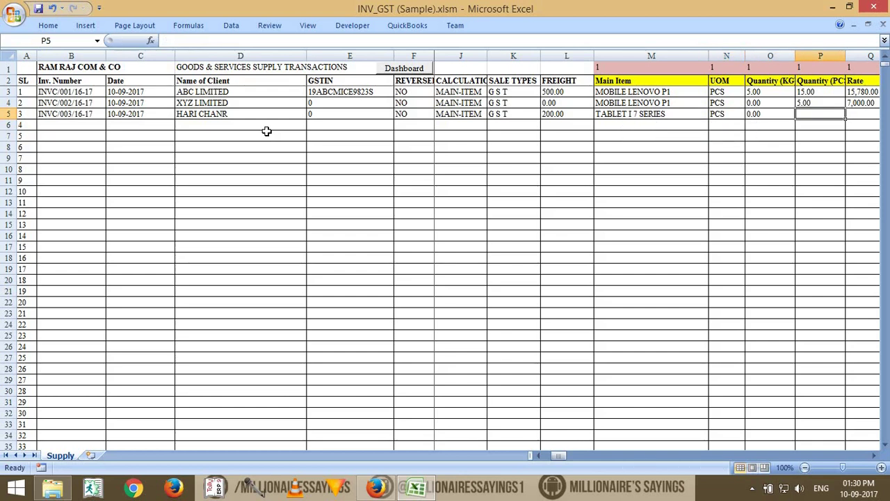
text(20)
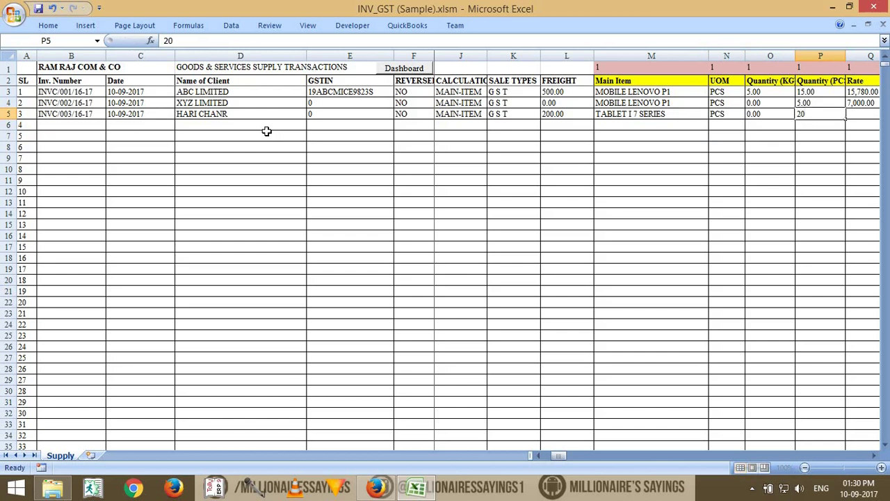
key(Right)
text(10,000)
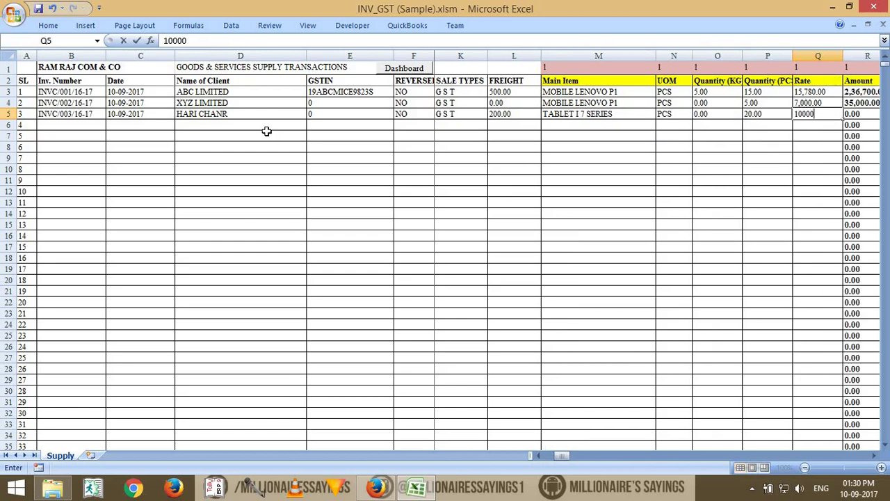
key(Right)
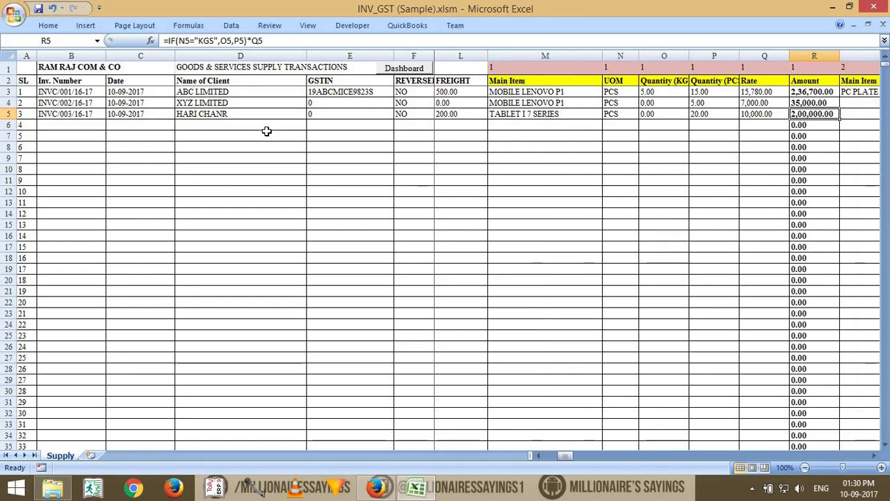
Step: Add MOBILE BATTERY BL5 as the second item with unit PCS
key(Right)
key(alt+Down)
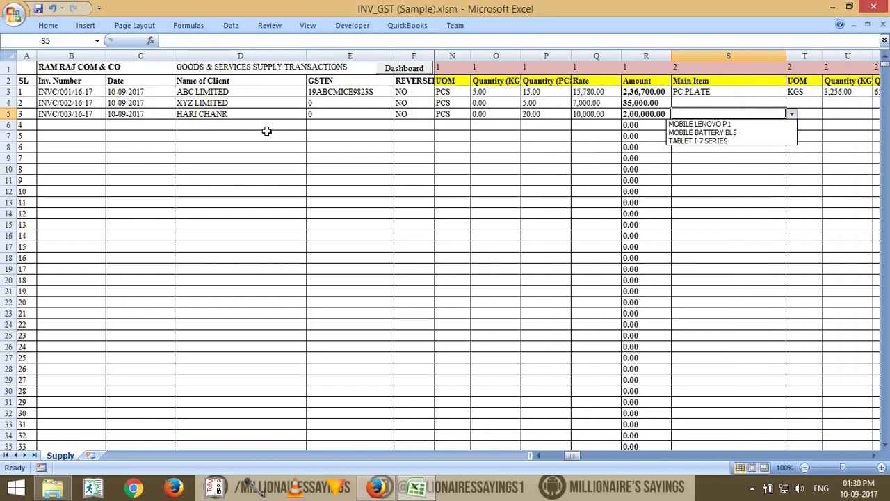
key(Down)
key(Down)
key(Return)
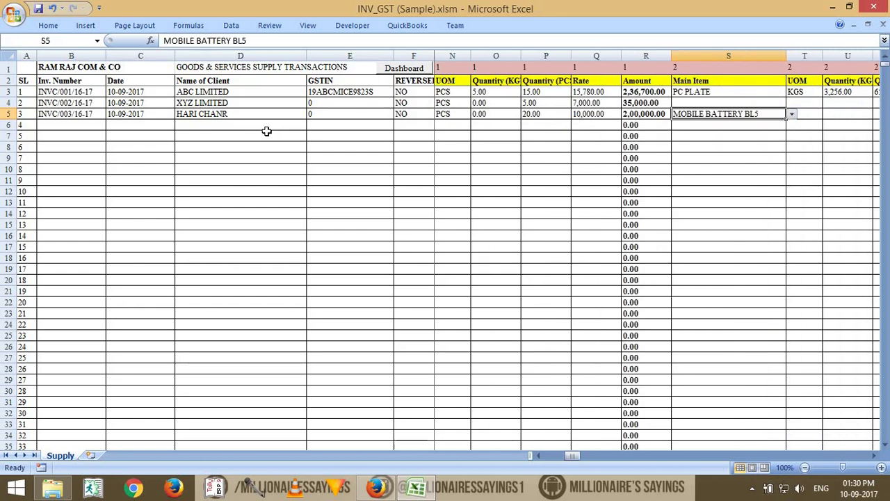
key(Right)
key(alt+Down)
key(Down)
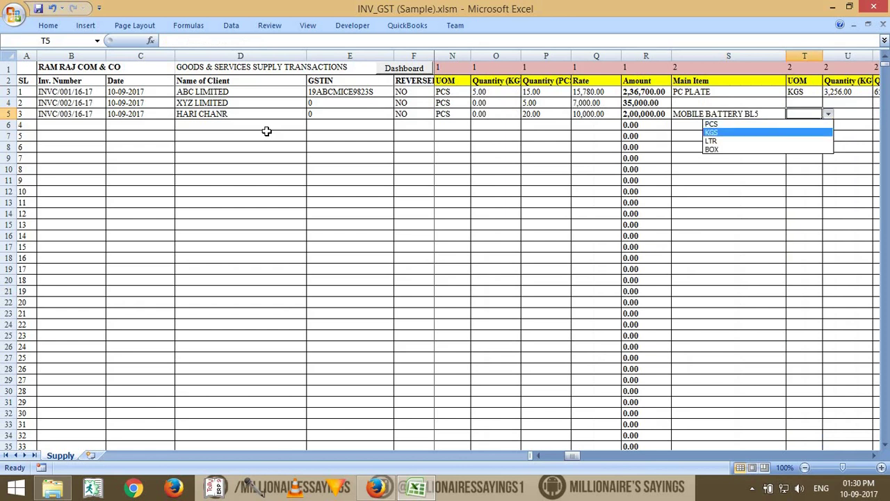
key(Return)
key(Right)
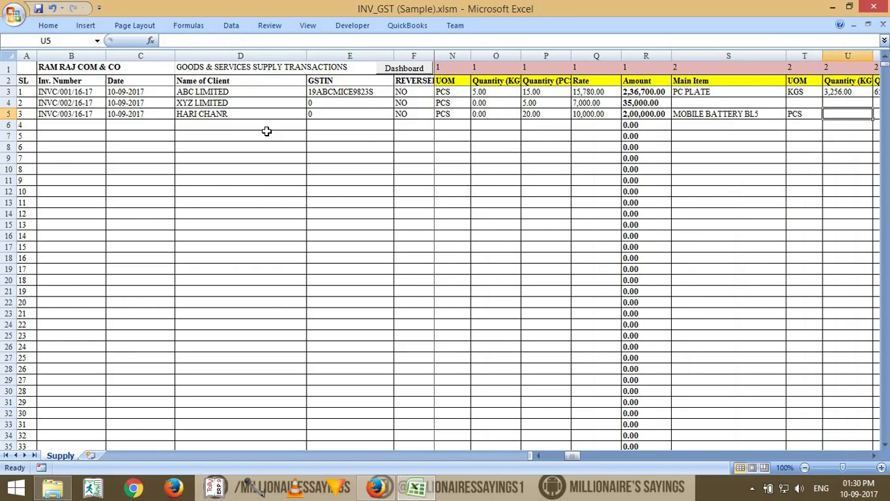
Step: Enter 0 kg, 35 pieces and a 350 rate for the battery, fixing a misplaced entry
text(35)
key(Right)
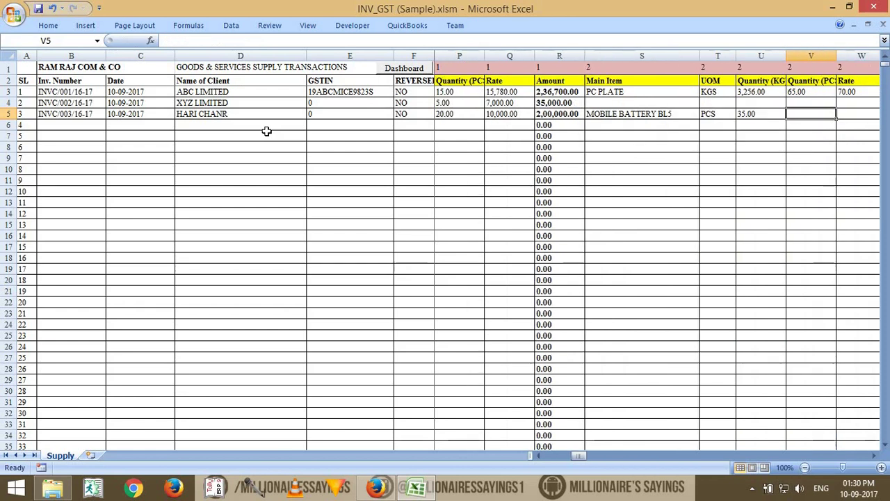
text(350)
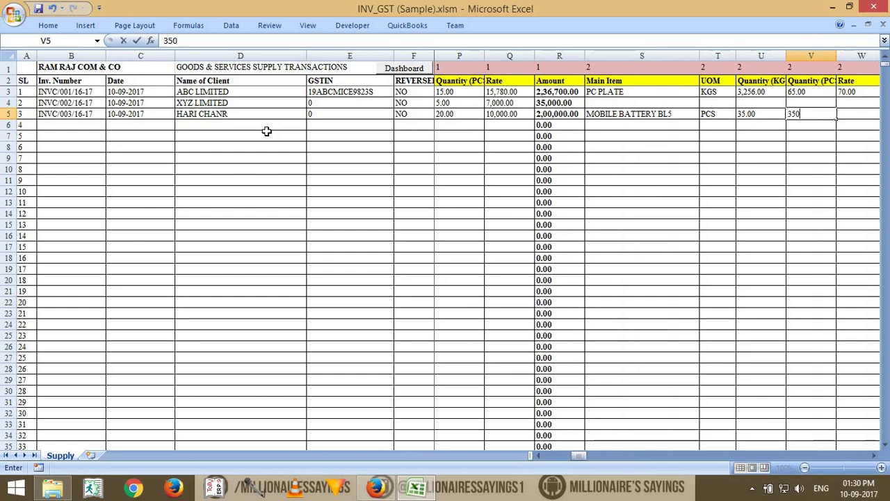
key(Escape)
key(Left)
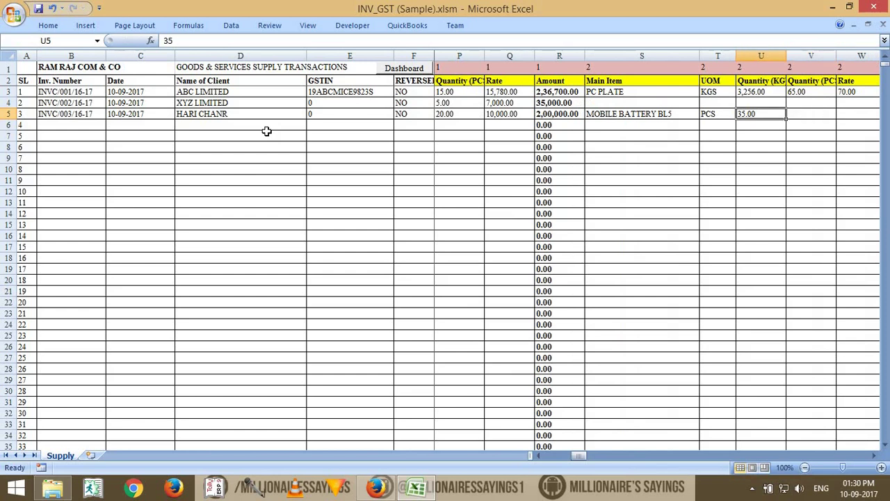
text(0)
key(Tab)
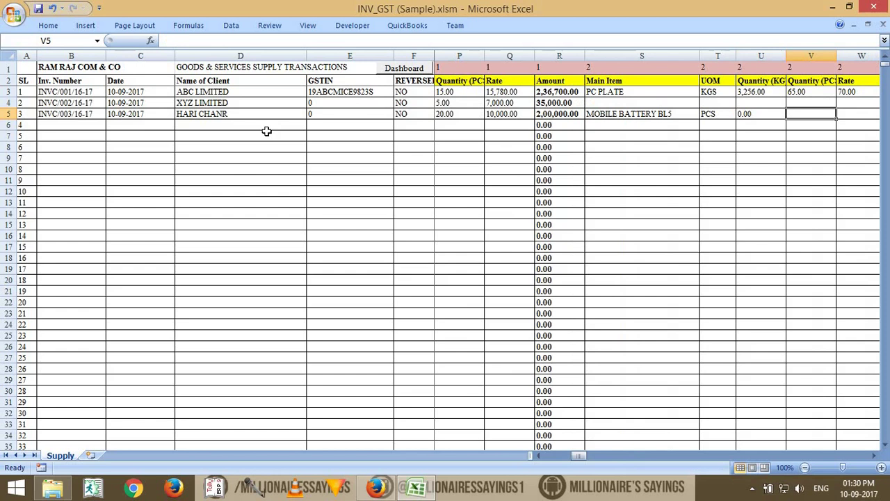
text(35)
key(Tab)
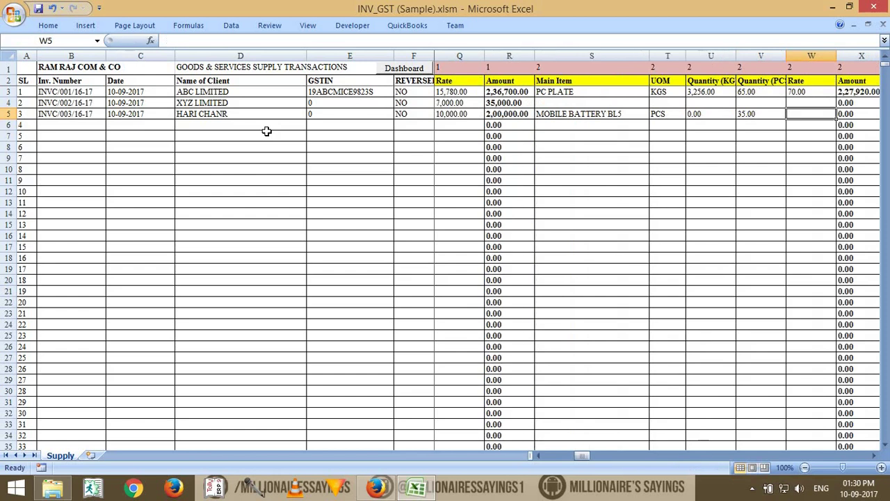
text(350)
key(Tab)
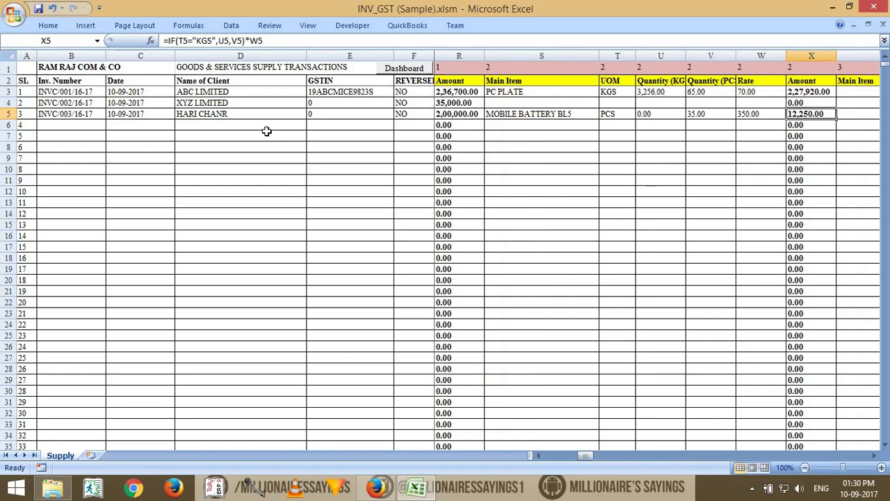
key(Left)
key(Left)
key(Left)
key(Left)
key(Left)
key(Left)
key(Left)
key(Left)
key(Left)
key(Left)
key(Left)
key(Left)
key(Left)
key(Left)
key(Left)
key(Left)
key(Left)
key(Left)
key(Left)
key(Left)
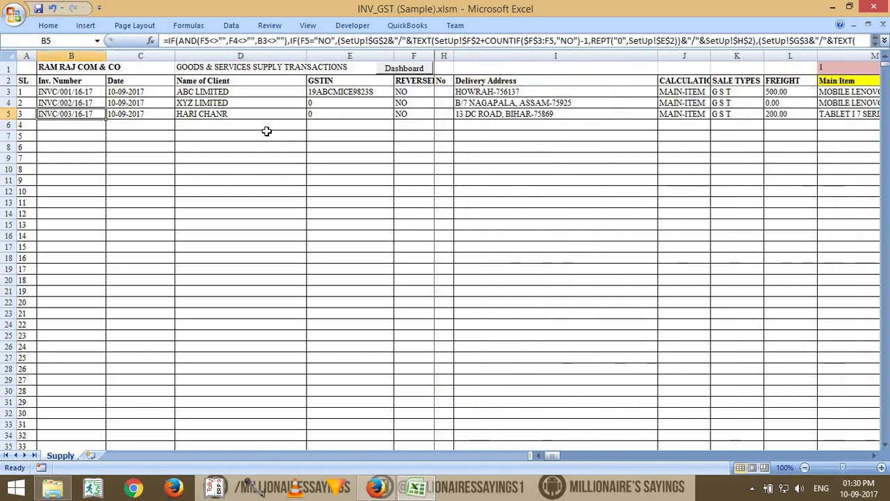
Step: Move to the client name cell of the INVC/003 row
key(Right)
key(Right)
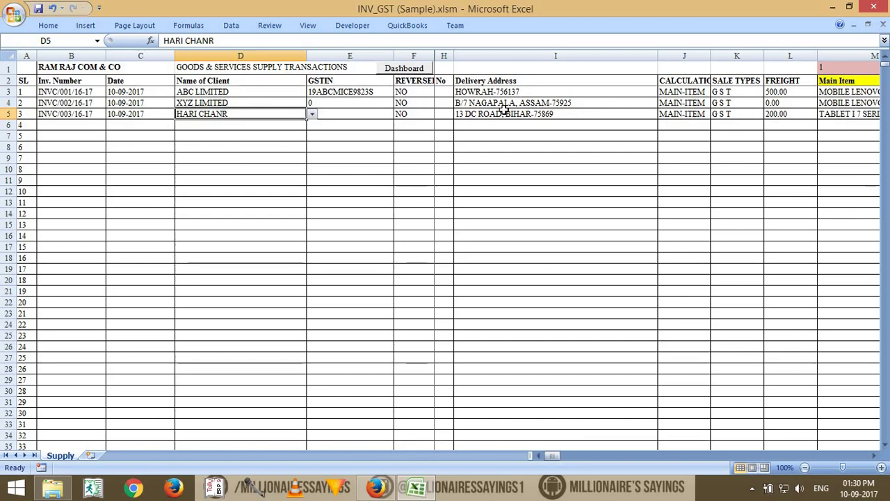
Step: Open the Tax Invoice sheet from the Dashboard and step through invoice records with the spin arrows
click(407, 67)
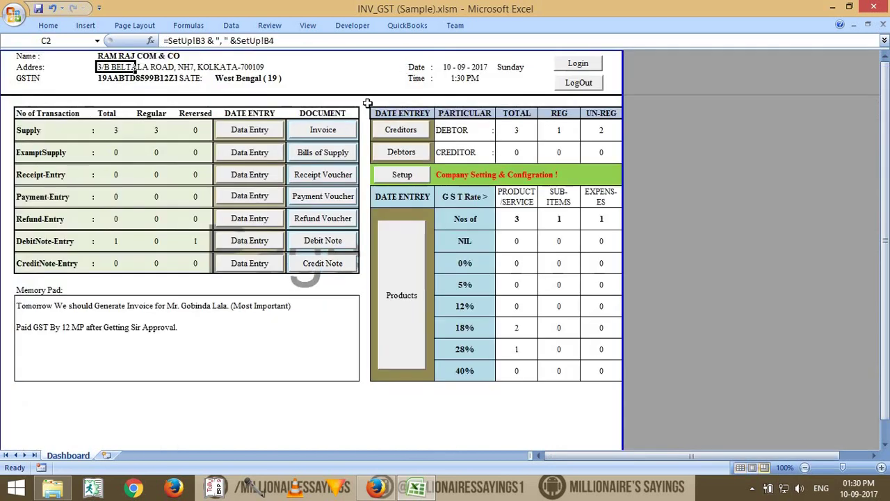
click(311, 128)
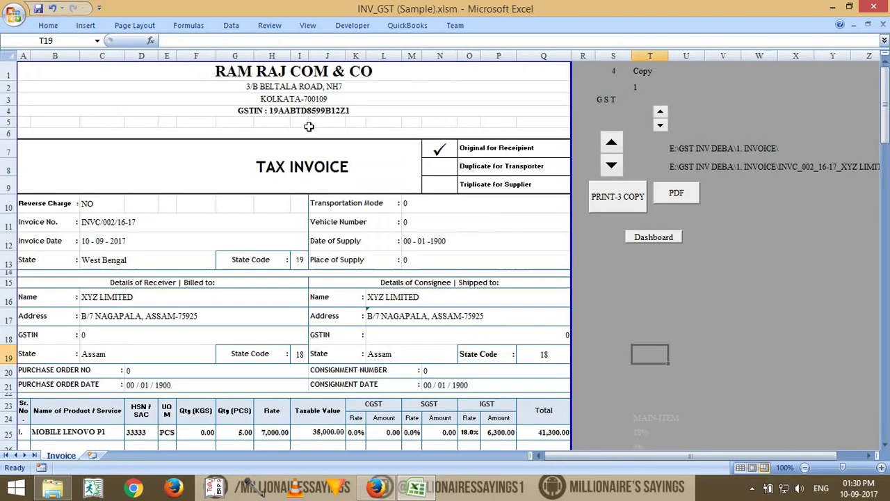
click(612, 166)
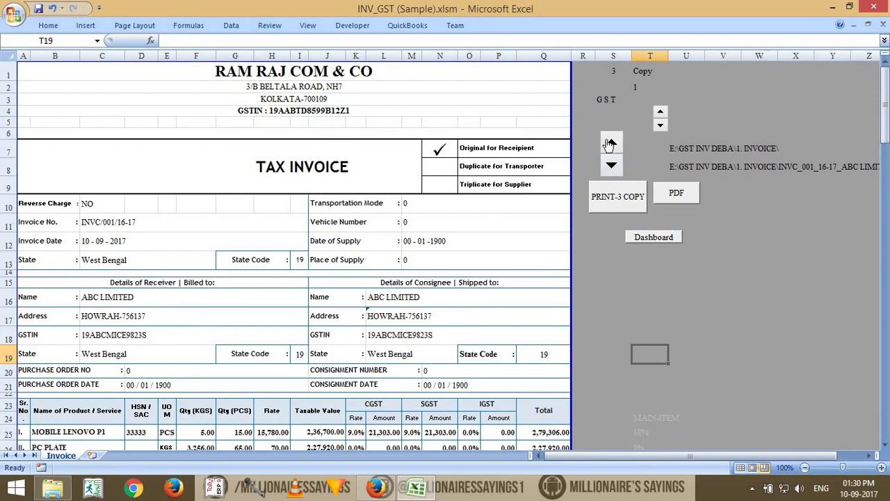
click(611, 144)
click(611, 144)
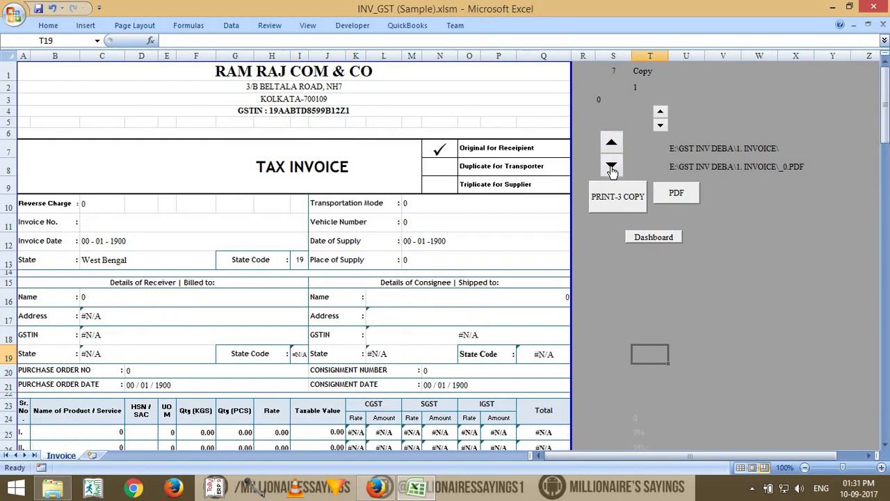
click(612, 167)
click(612, 167)
click(612, 167)
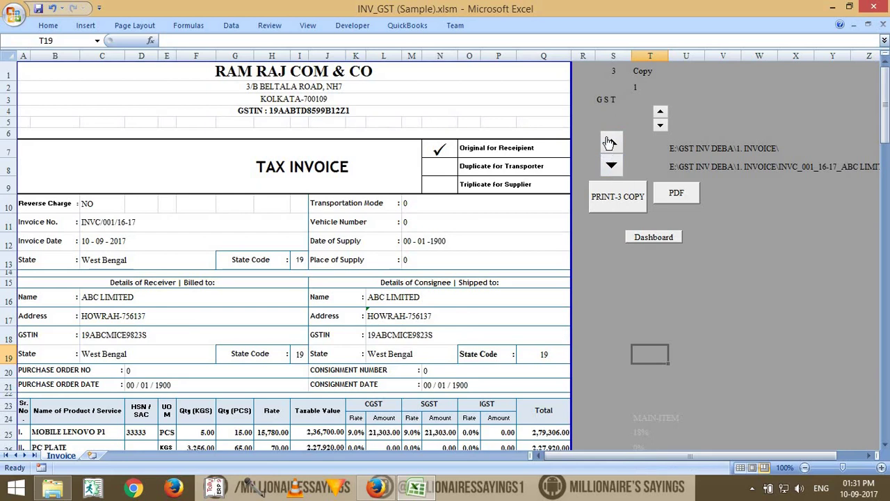
click(609, 143)
click(610, 142)
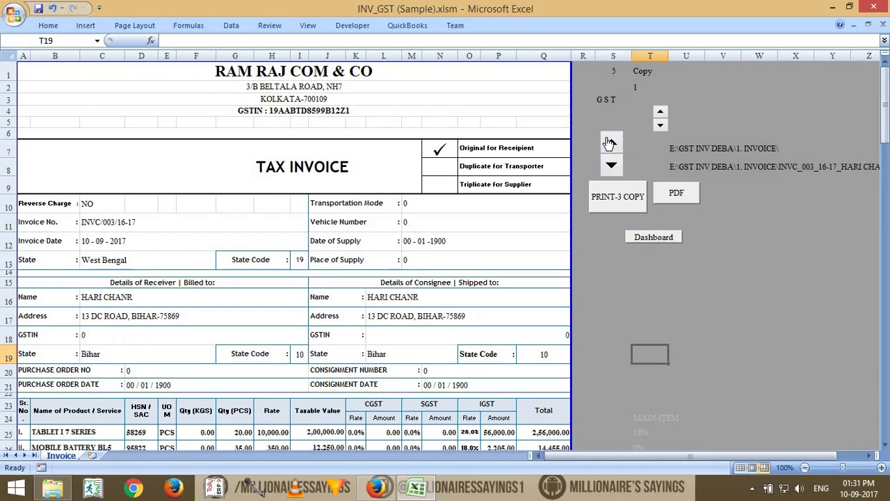
click(176, 301)
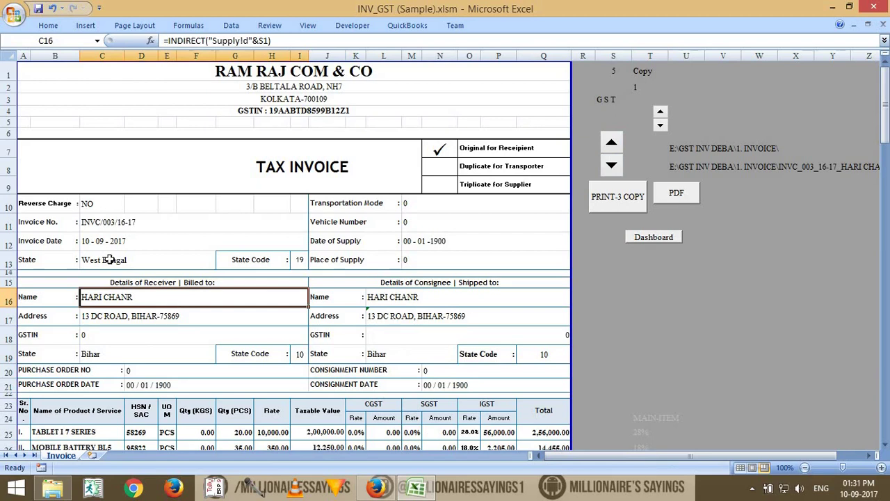
click(98, 221)
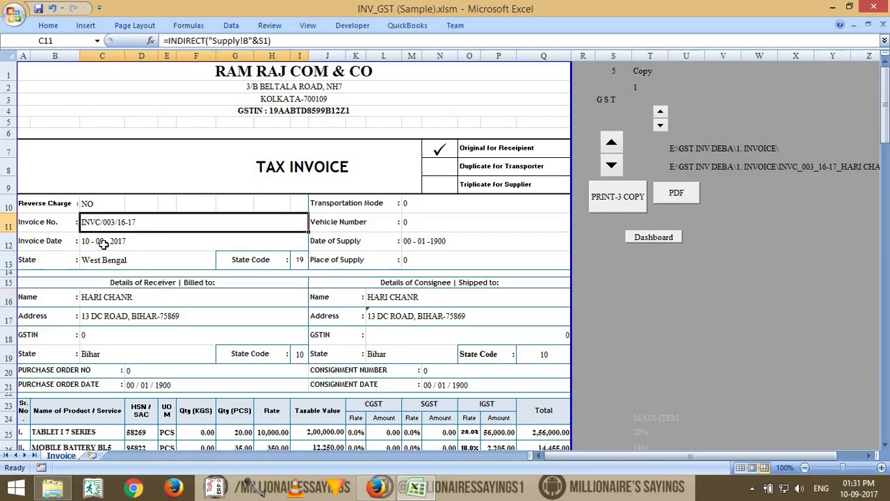
click(103, 242)
click(109, 260)
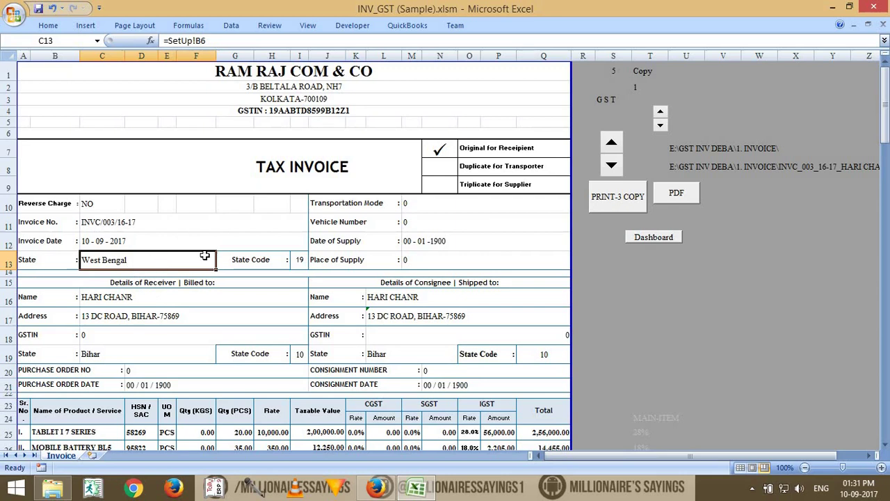
click(343, 255)
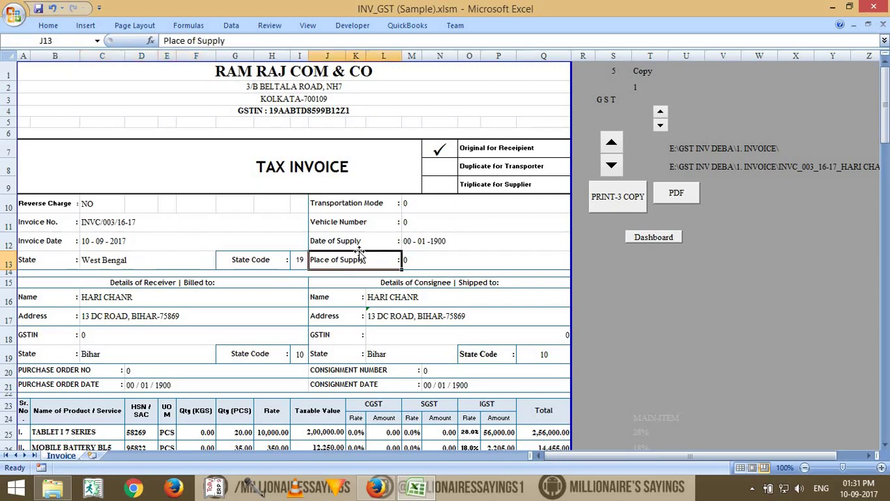
click(174, 299)
click(177, 316)
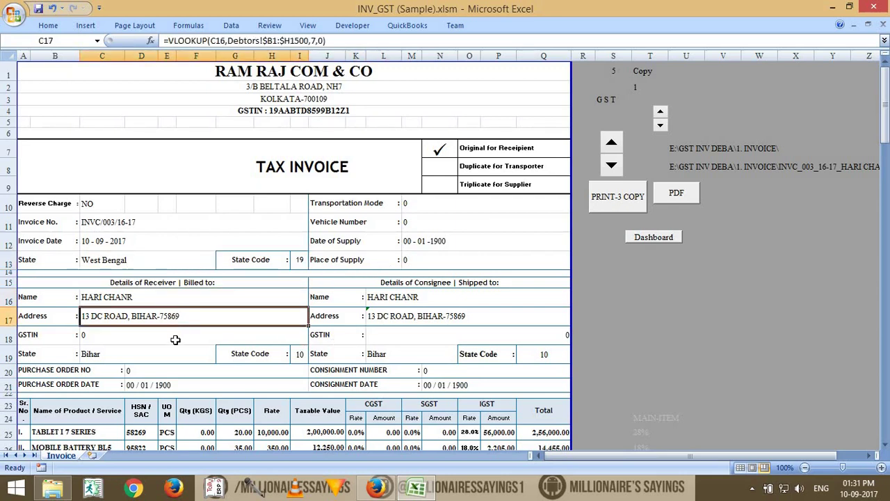
click(175, 339)
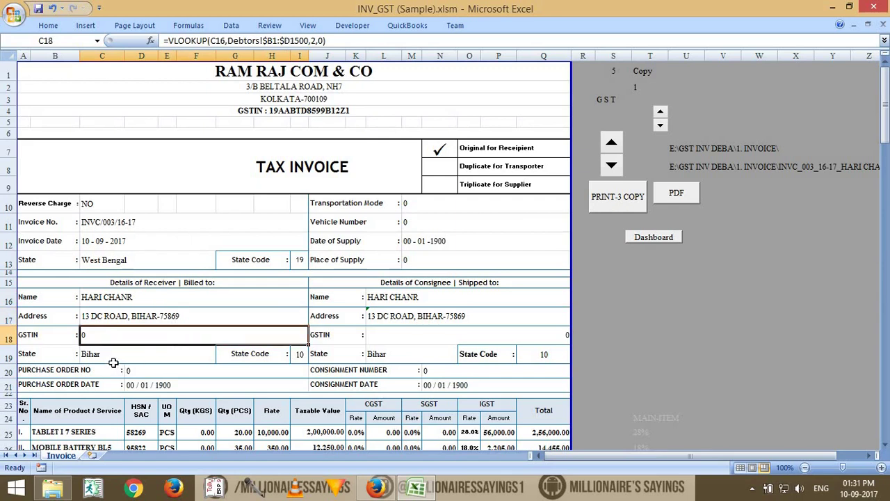
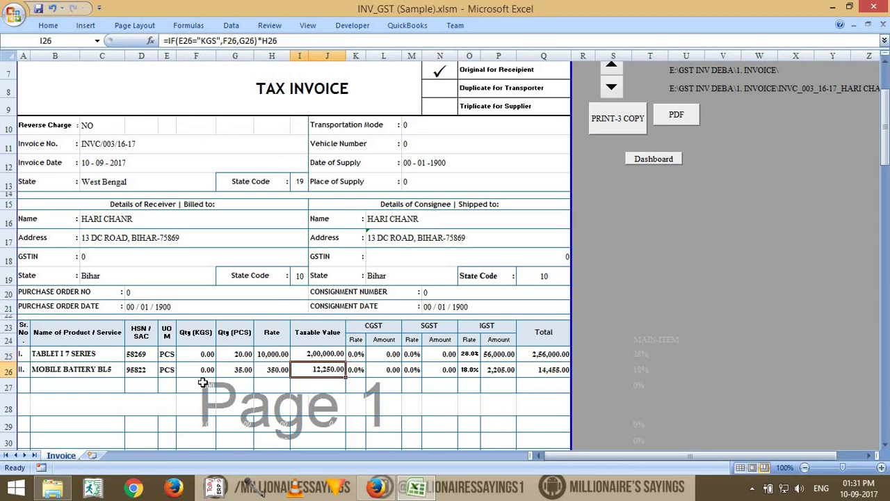
key(Left)
key(Left)
key(Left)
key(Left)
key(Right)
key(Right)
key(Right)
key(Right)
key(Down)
key(Down)
key(Down)
key(Down)
key(Down)
key(Down)
key(Down)
key(Down)
key(Down)
key(Down)
key(Down)
key(Down)
key(Down)
key(Down)
key(Down)
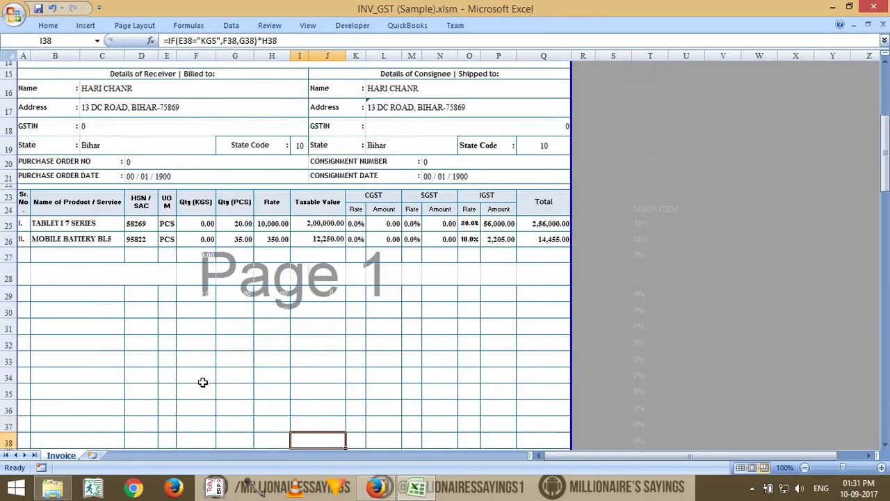
key(Up)
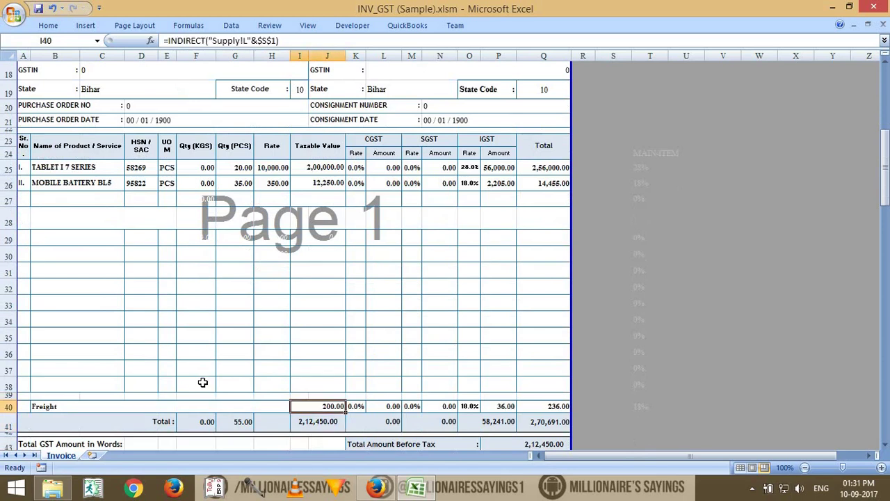
key(Left)
key(Right)
click(316, 426)
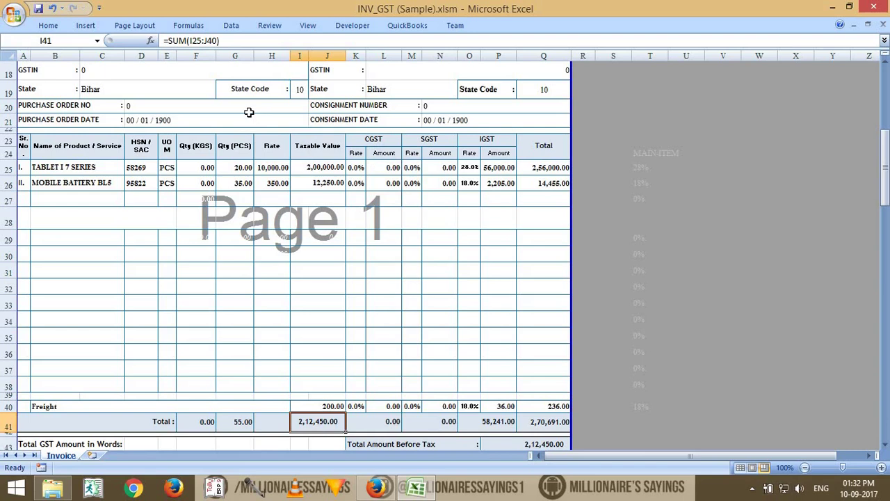
click(203, 89)
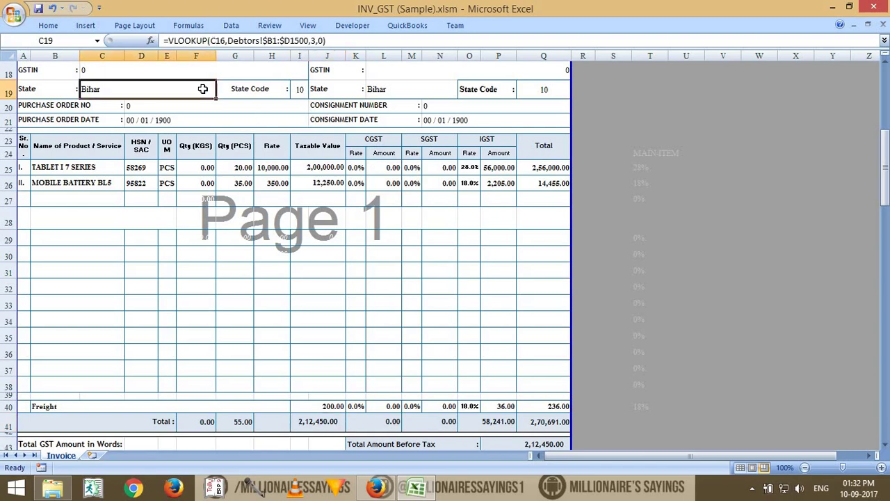
key(ctrl+Home)
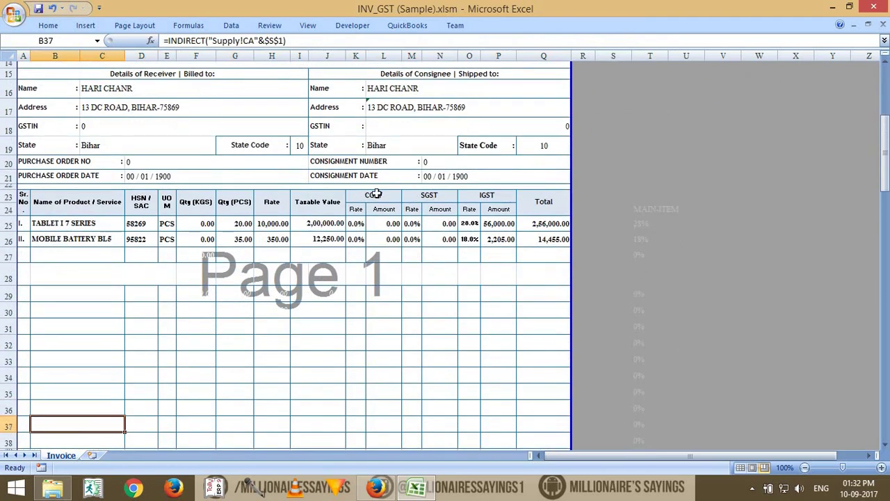
click(417, 195)
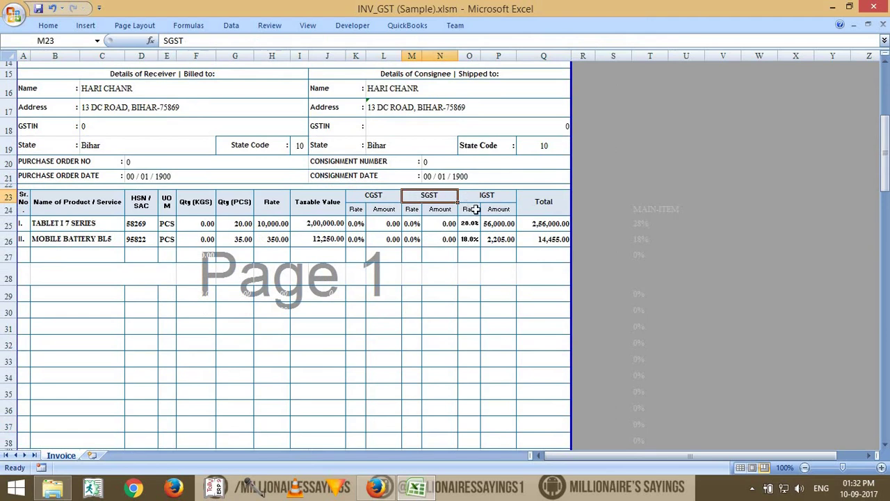
click(483, 241)
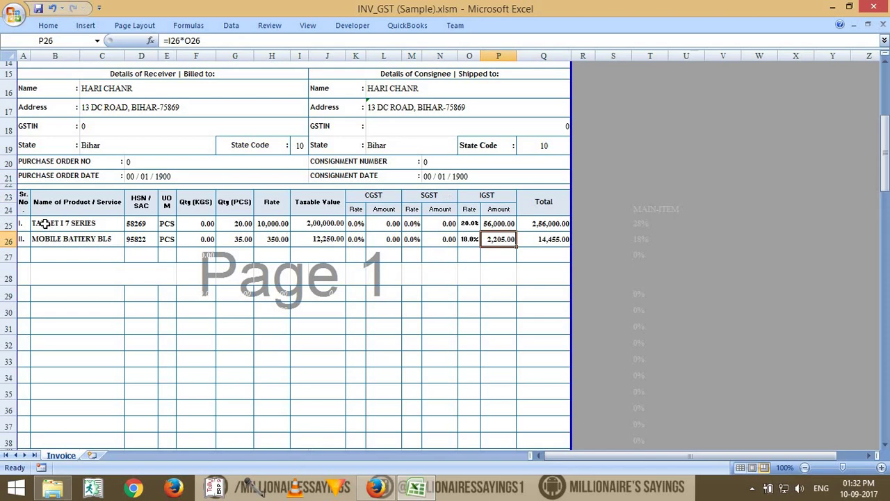
click(6, 226)
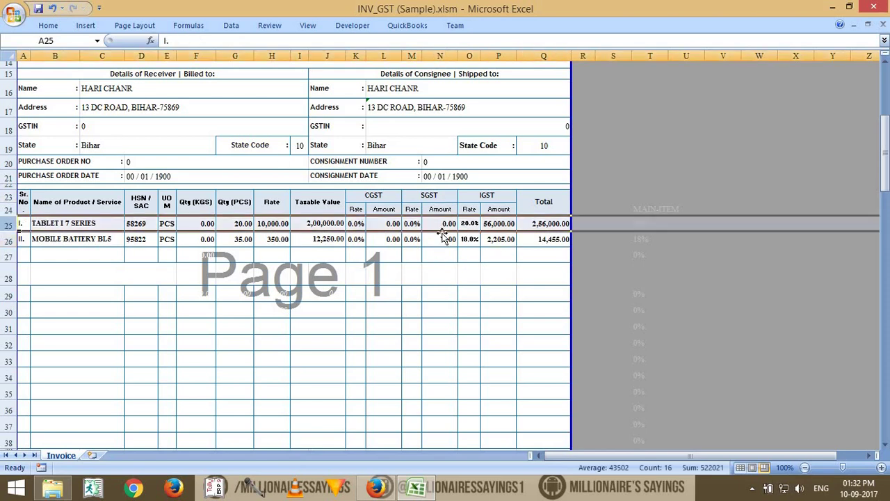
click(470, 223)
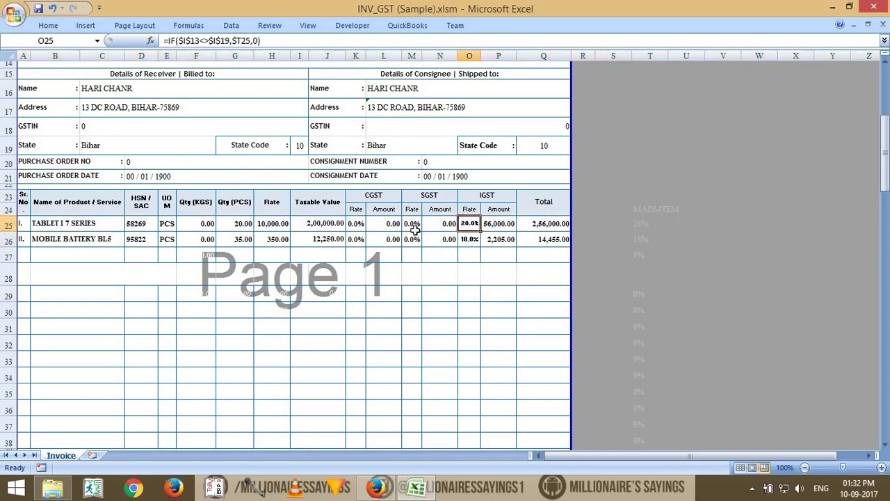
click(500, 244)
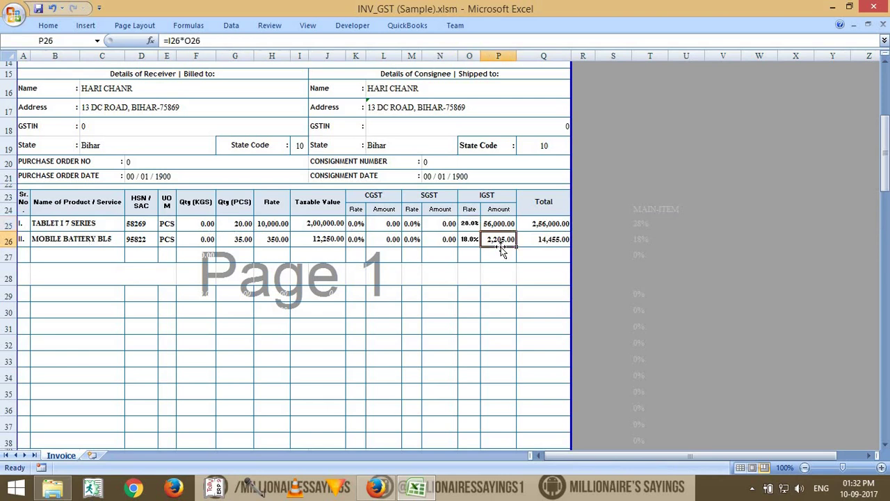
key(Down)
key(Down)
key(Down)
key(Down)
key(Down)
key(Down)
key(Down)
key(Down)
key(Down)
key(Down)
key(Down)
key(Down)
key(Down)
key(Down)
key(Down)
key(Down)
key(Down)
key(Down)
key(Down)
key(Down)
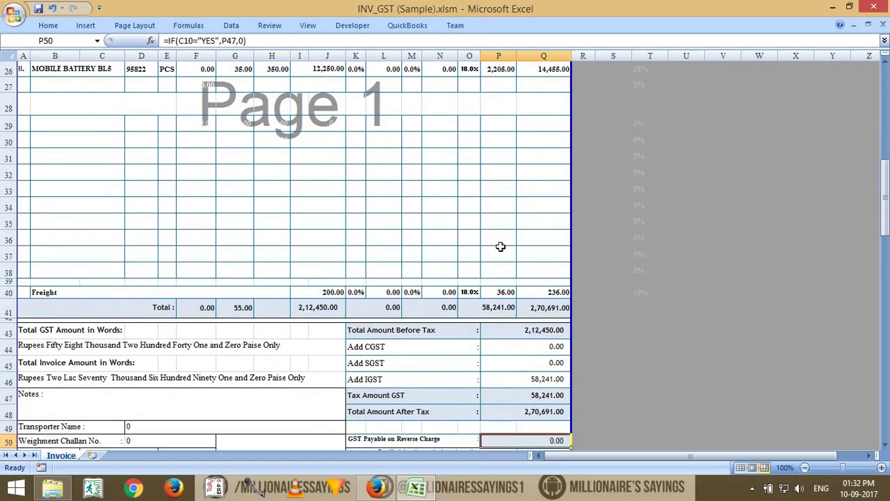
key(Down)
click(340, 295)
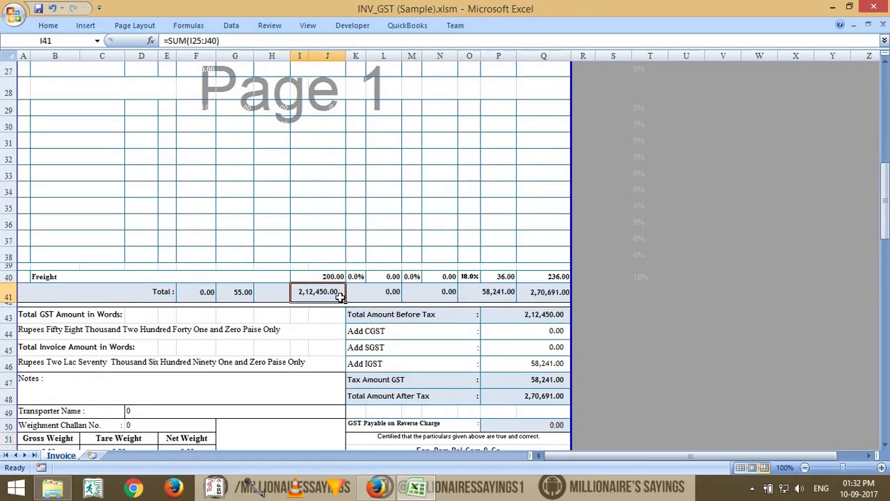
click(510, 291)
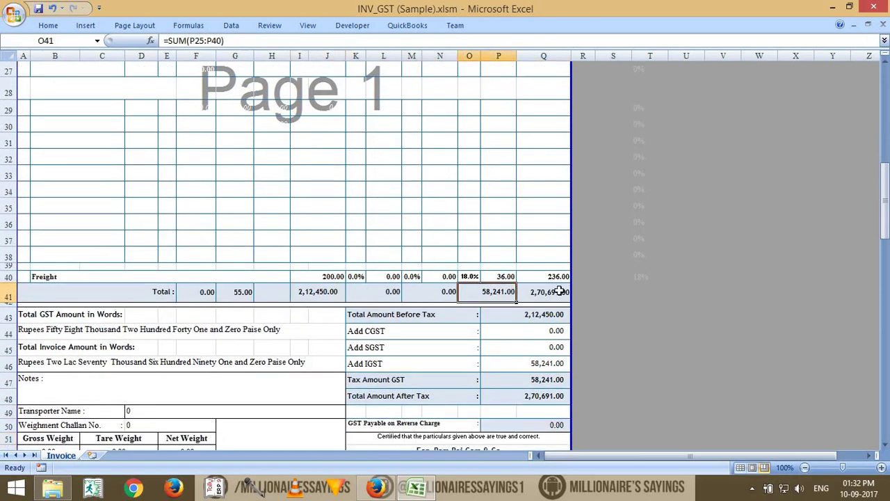
click(562, 288)
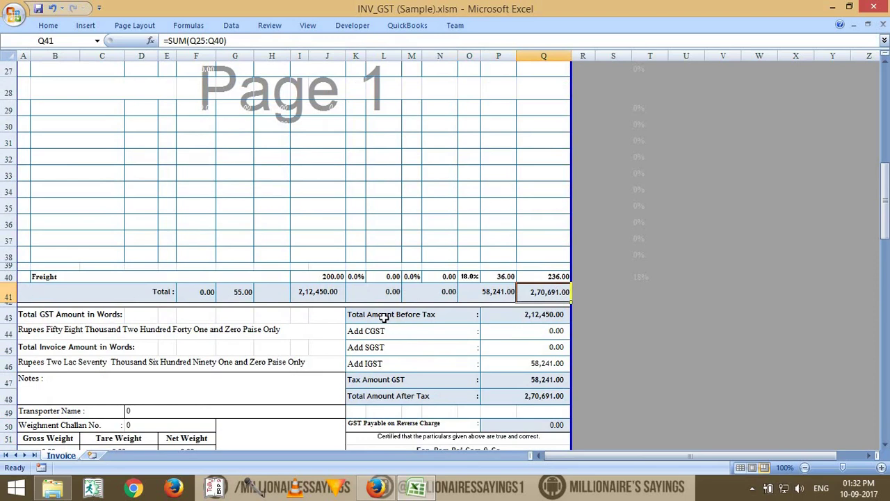
drag(385, 318, 507, 398)
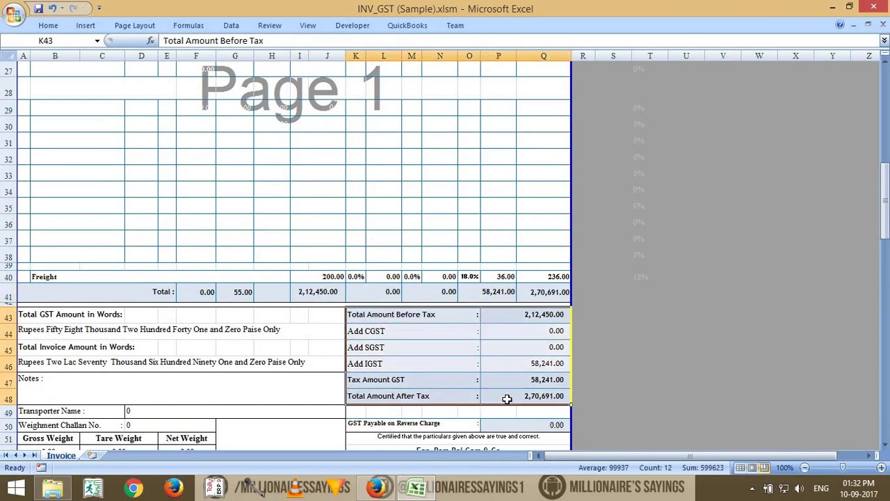
click(410, 316)
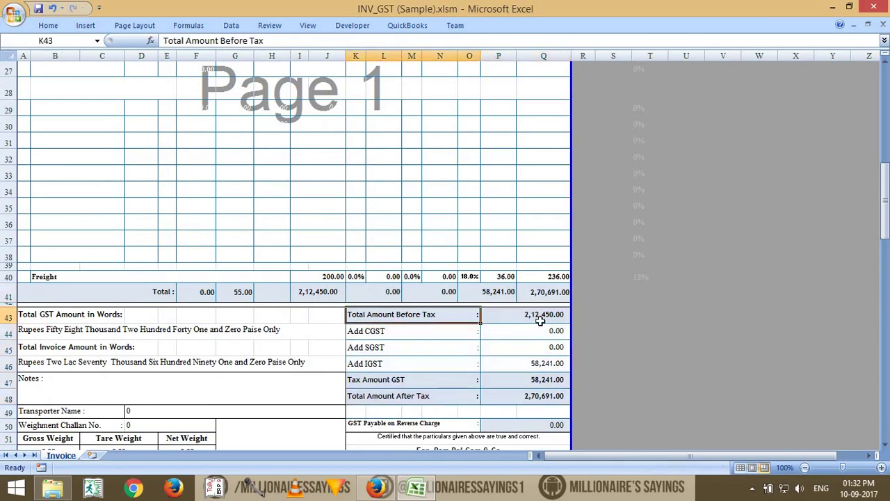
click(540, 320)
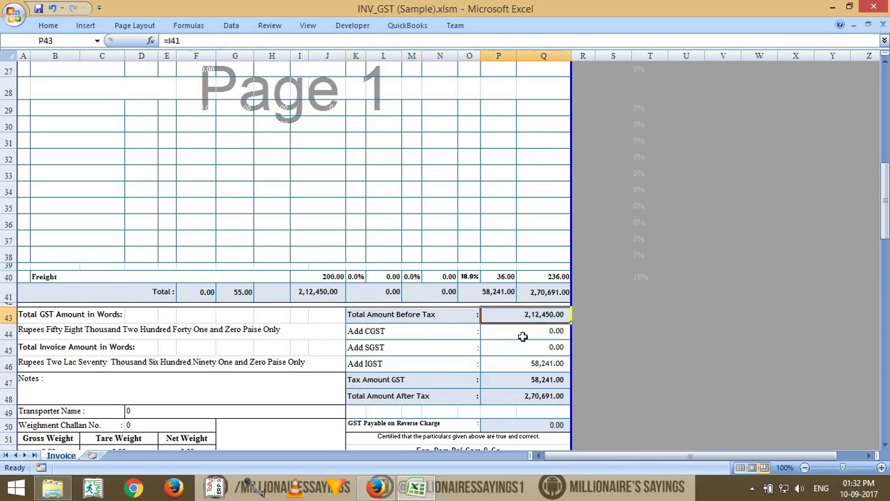
click(536, 377)
click(515, 393)
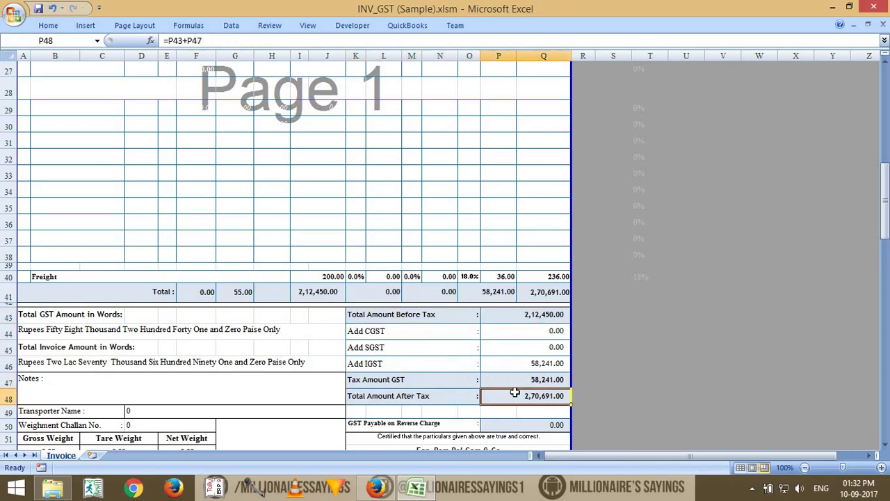
click(283, 327)
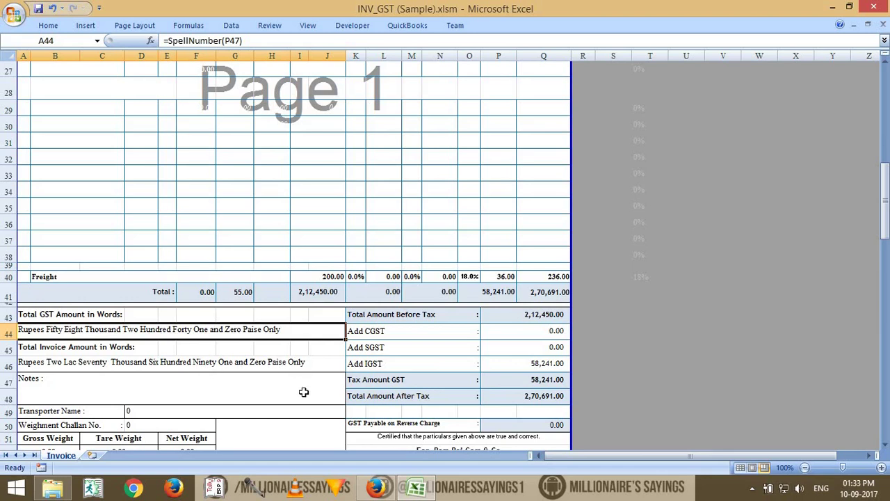
click(229, 392)
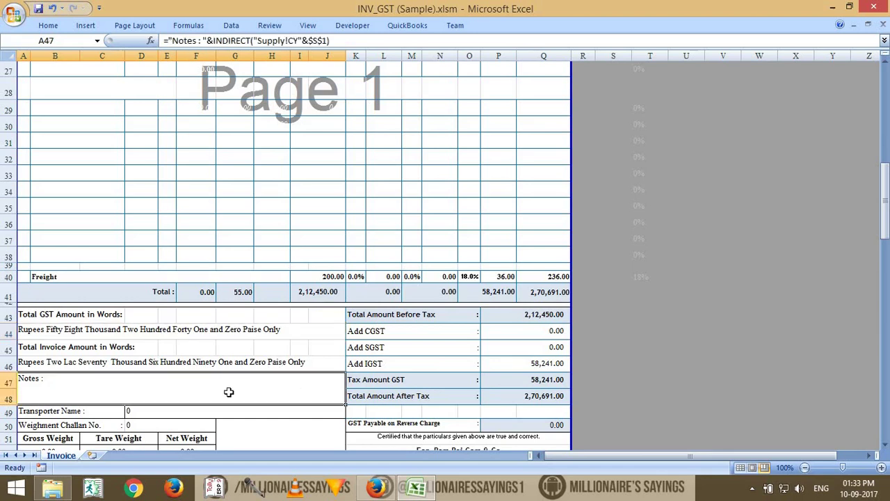
key(Down)
key(Down)
key(Down)
key(Down)
key(Down)
key(Down)
key(Down)
key(Down)
key(Down)
key(Down)
key(Down)
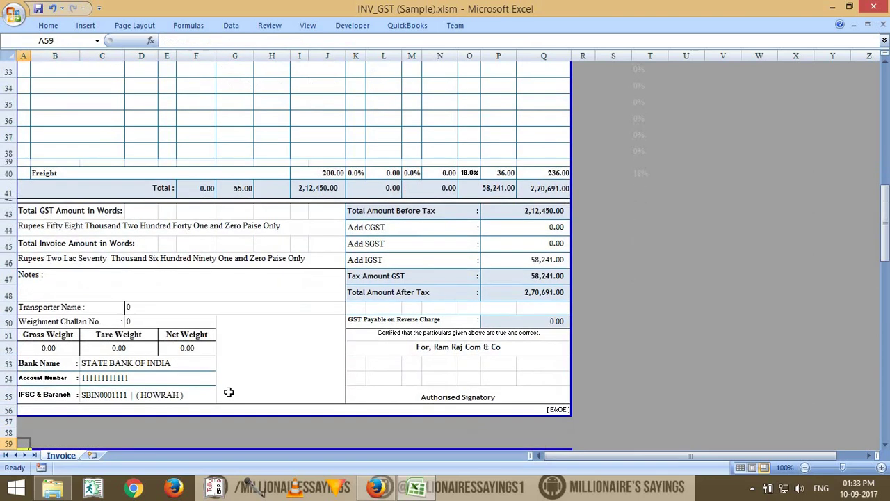
key(Up)
key(Up)
key(Up)
key(Up)
key(Up)
key(Up)
key(Up)
key(Up)
key(Up)
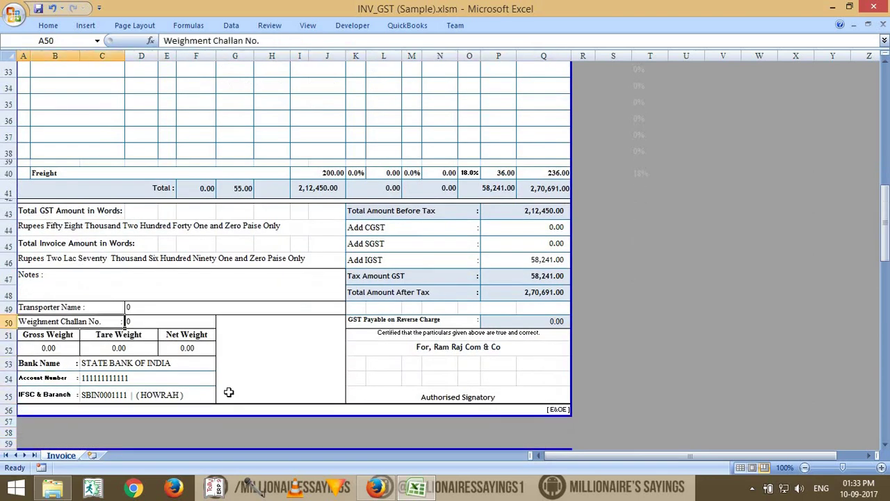
key(Up)
key(Right)
key(Right)
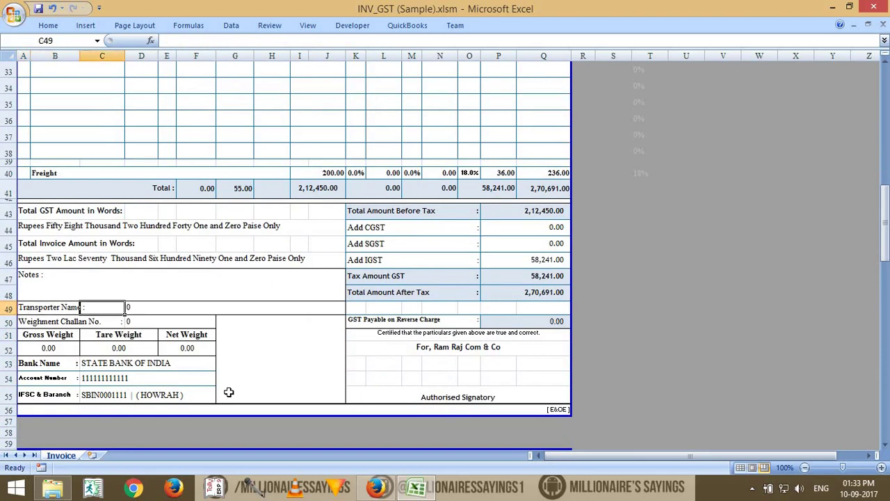
key(ctrl+Home)
Step: On the Supply sheet, enter 'Please Visit Again Friend' in cell CY5 as the third invoice's note
click(634, 237)
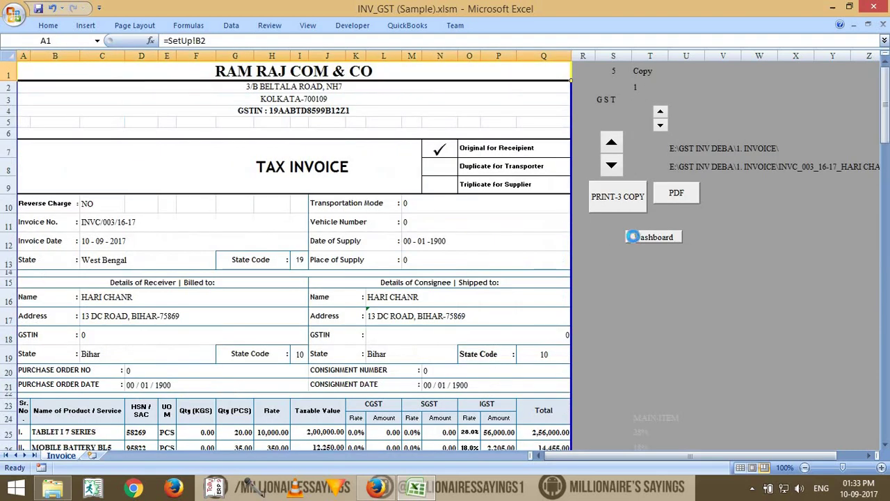
click(233, 128)
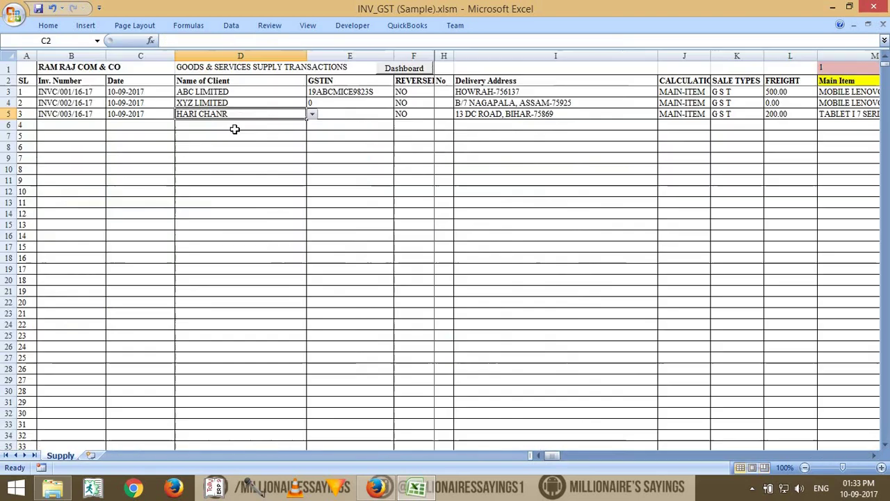
click(482, 114)
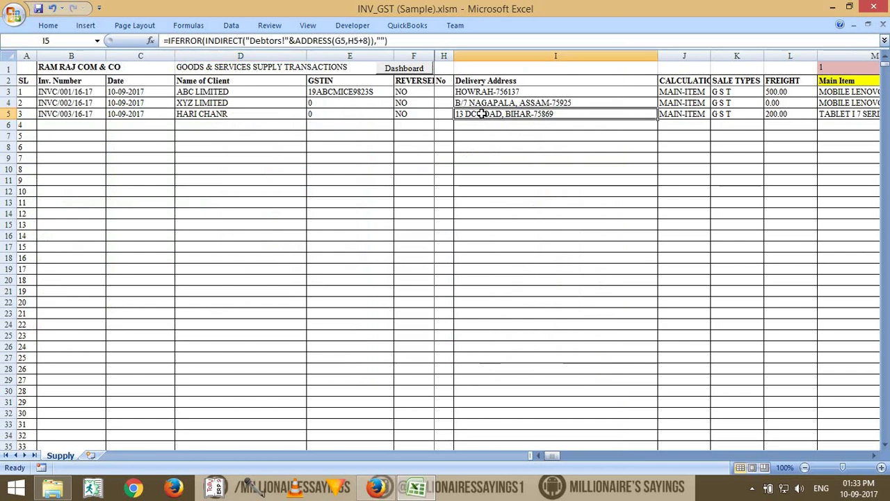
key(Up)
key(Up)
key(Up)
key(ctrl+Right)
key(Down)
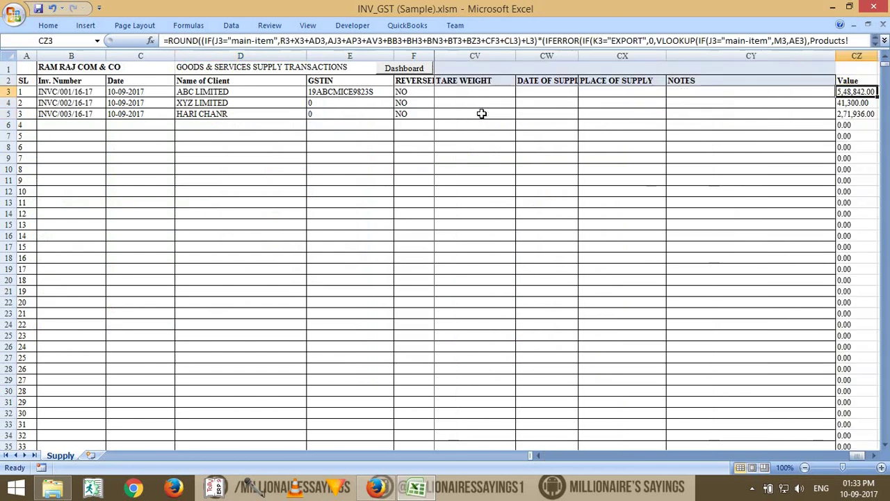
key(Down)
key(Down)
key(Left)
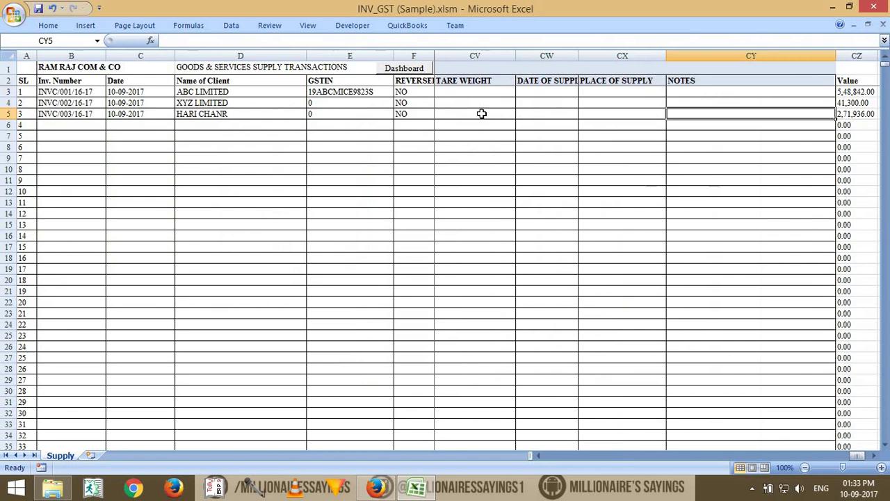
text(P)
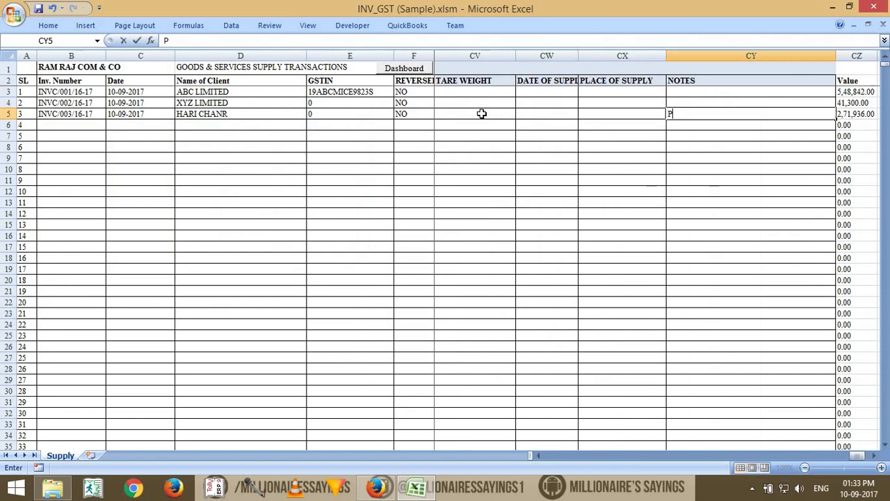
text(LEASE)
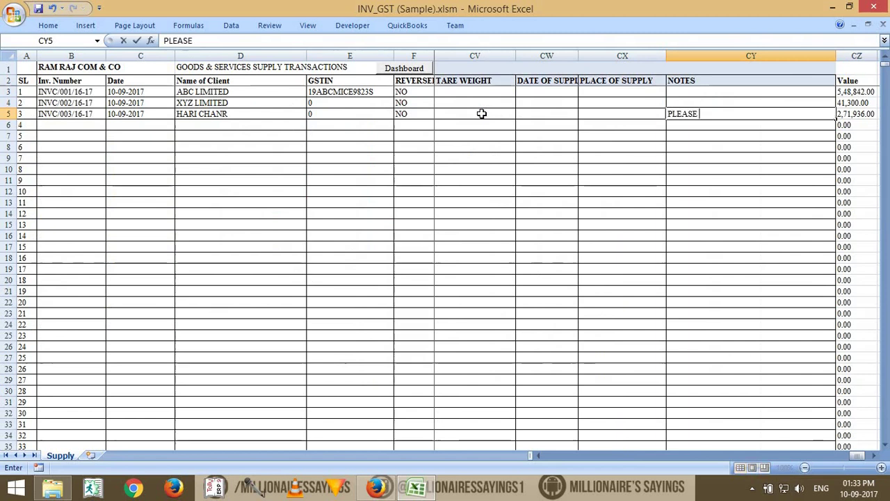
key(BackSpace)
key(BackSpace)
key(BackSpace)
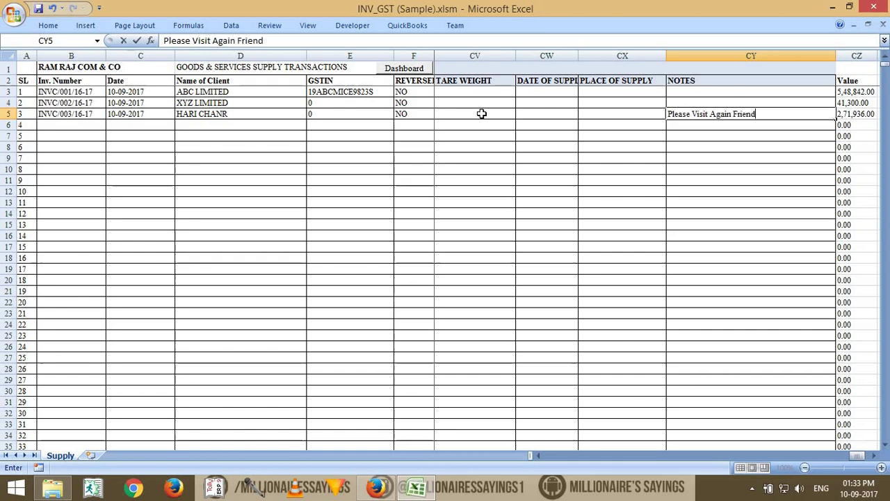
key(Return)
Step: Open the tax invoice and check Notes cell A47 reads 'Please Visit Again Friend'
click(410, 69)
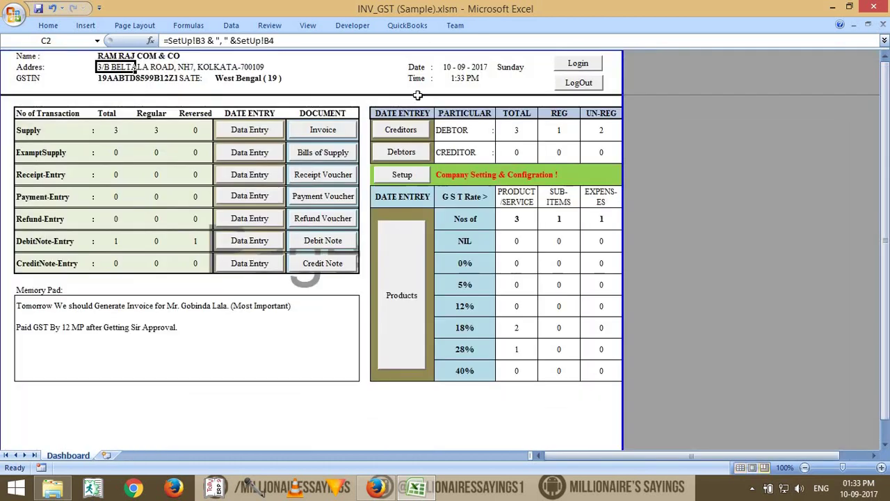
click(324, 129)
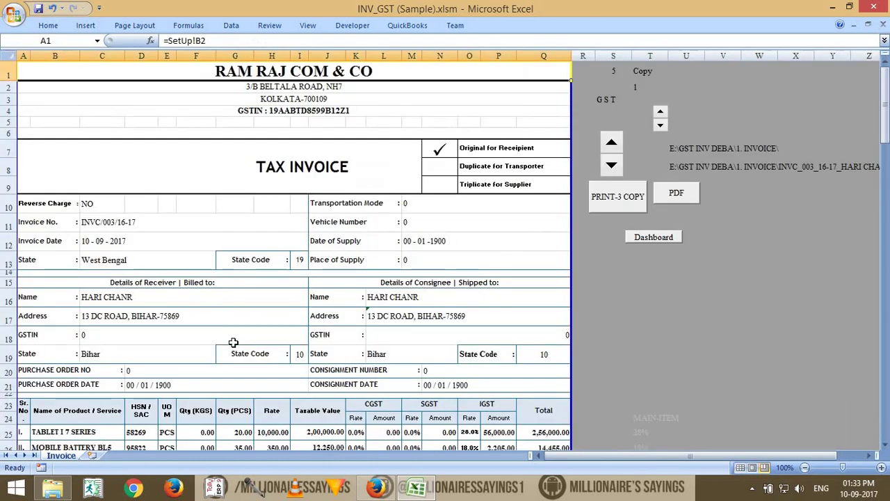
click(233, 340)
key(Down)
key(Down)
key(Down)
key(Down)
key(Down)
key(Down)
key(Down)
key(Down)
key(Down)
key(Down)
key(Down)
key(Down)
key(Down)
key(Down)
key(Down)
key(Down)
key(Down)
key(Down)
key(Down)
key(Down)
key(Down)
key(Down)
key(Down)
key(Down)
key(Down)
key(Down)
key(Down)
key(Down)
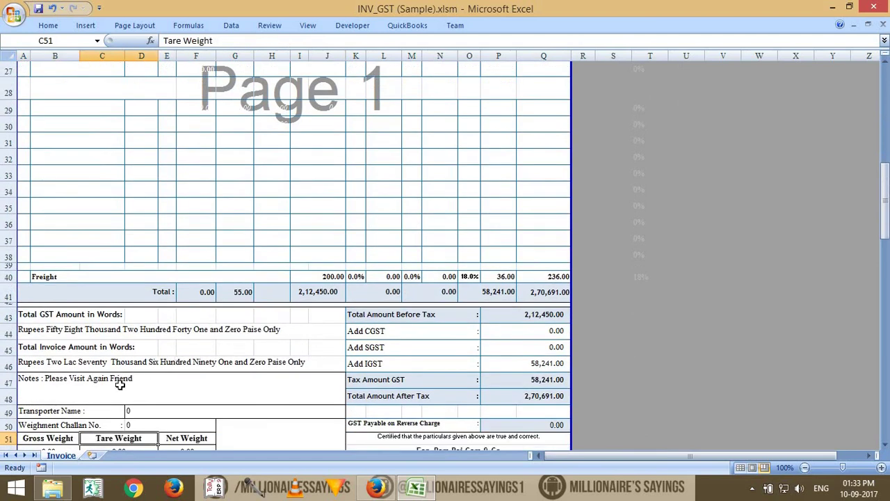
click(120, 382)
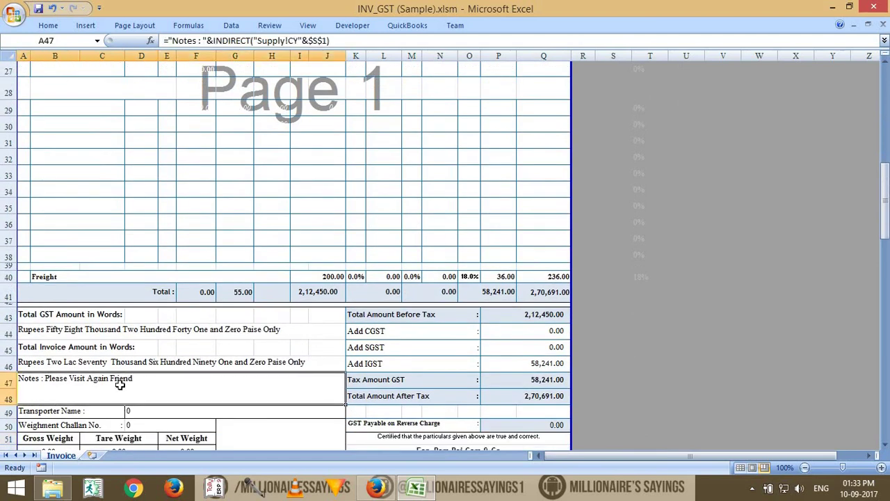
text(65)
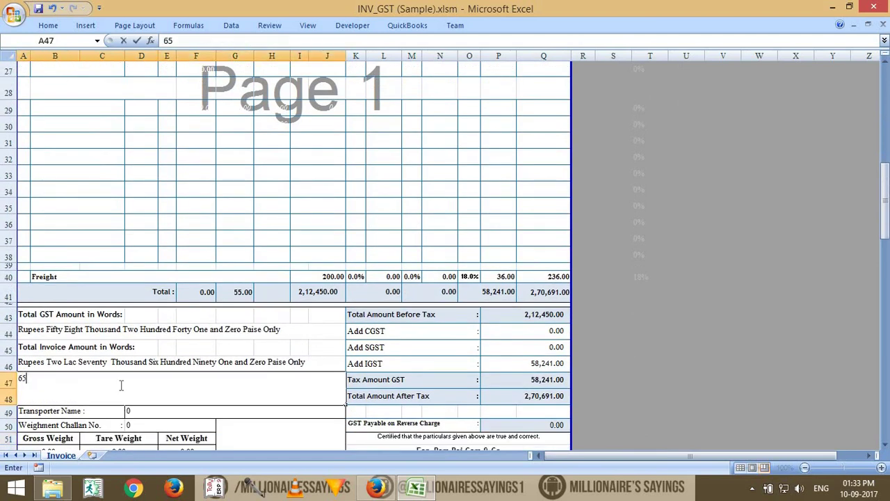
key(Escape)
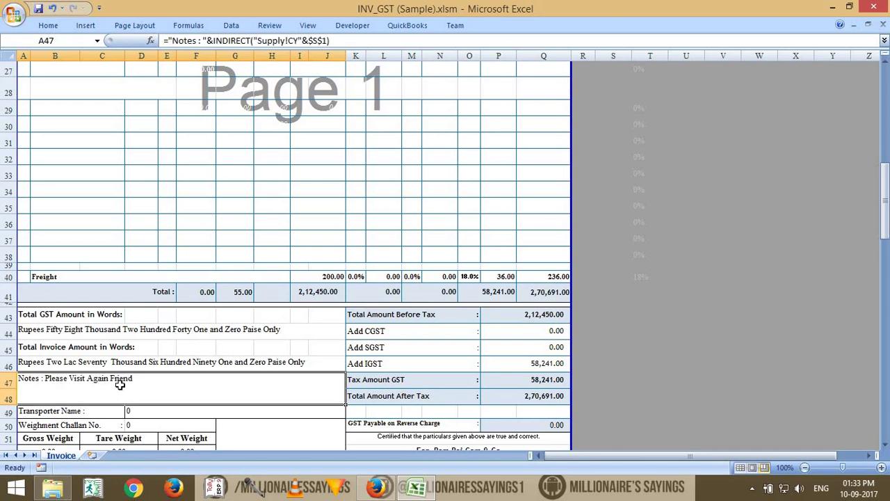
Step: Review the invoice's bank details and where its account number comes from
key(Down)
key(Down)
key(Down)
key(Down)
key(Down)
key(Down)
key(Down)
key(Down)
key(Down)
key(Down)
key(Down)
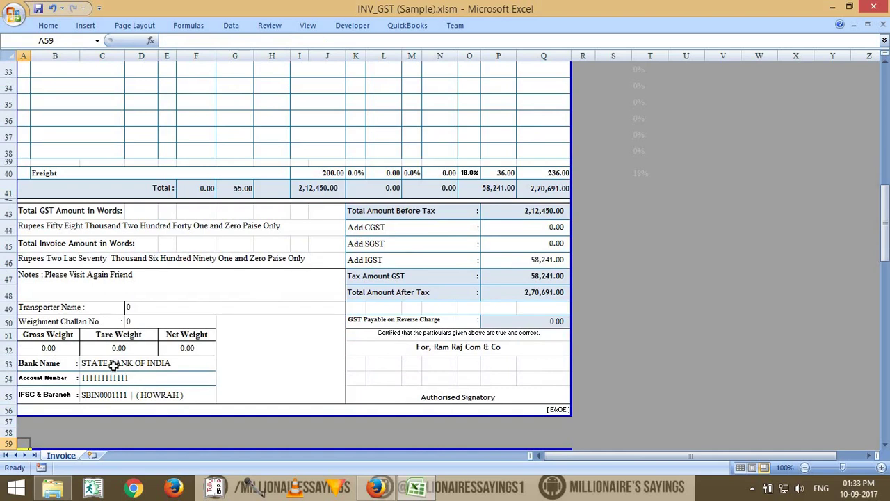
drag(114, 363, 117, 395)
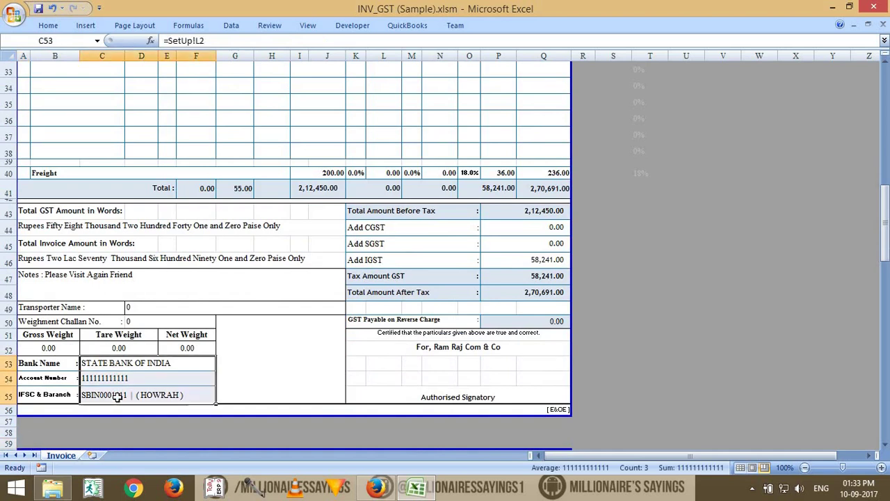
click(457, 358)
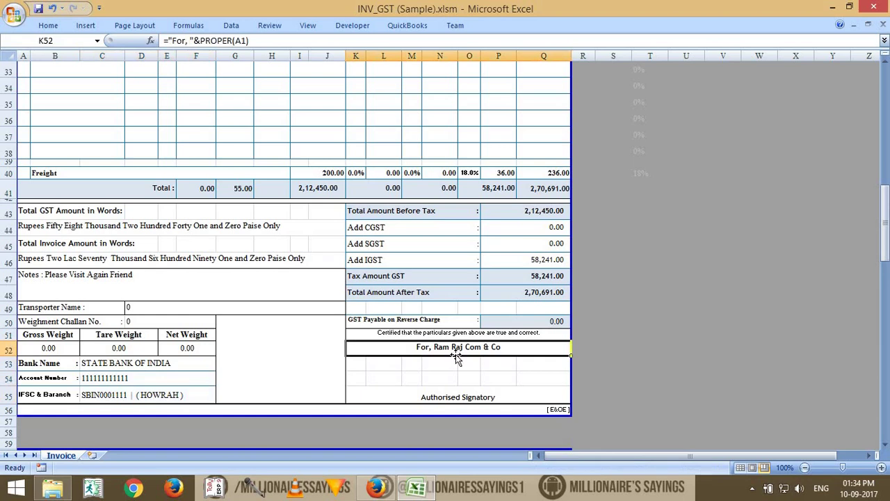
click(161, 379)
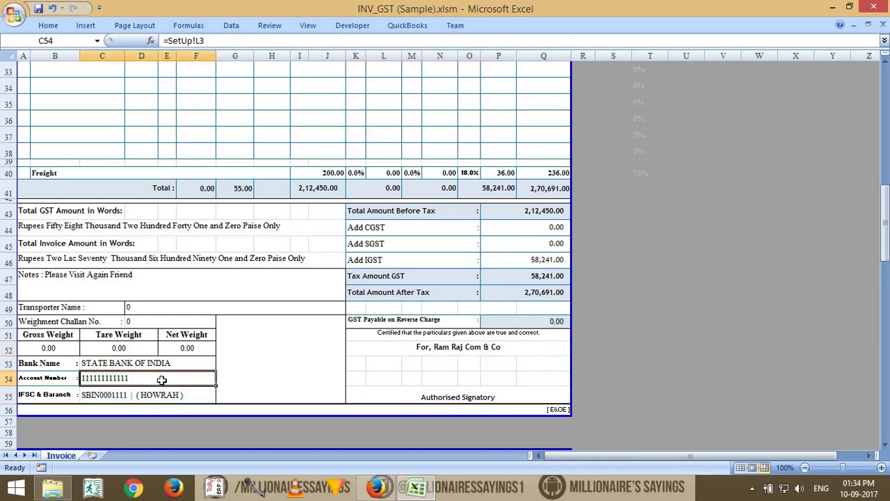
key(ctrl+Home)
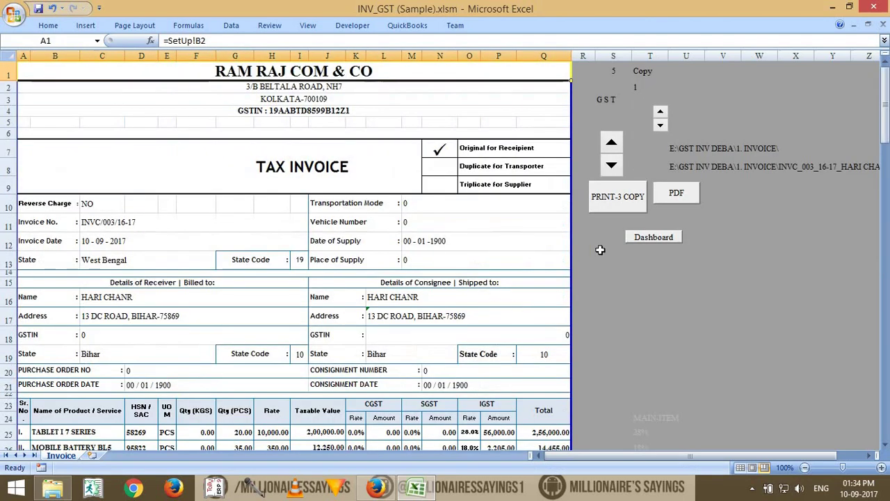
Step: Enter a new bank account number in Setup cell L3, then go back to the Dashboard
click(647, 235)
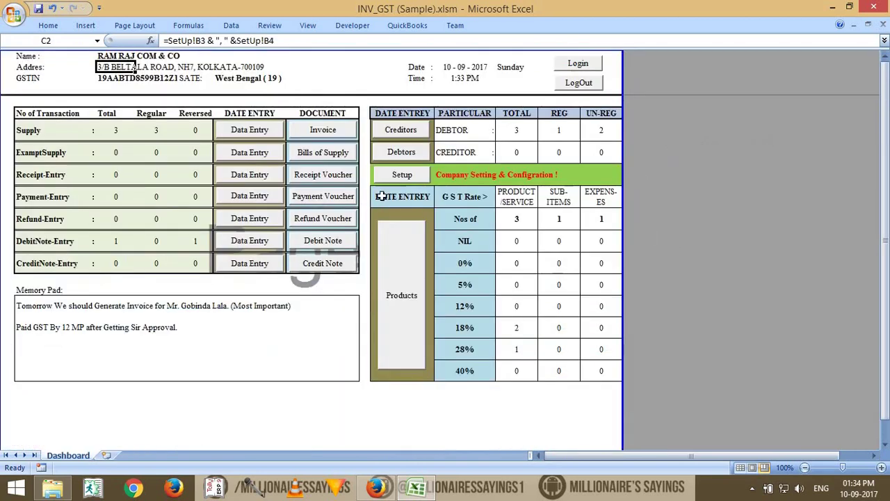
click(384, 172)
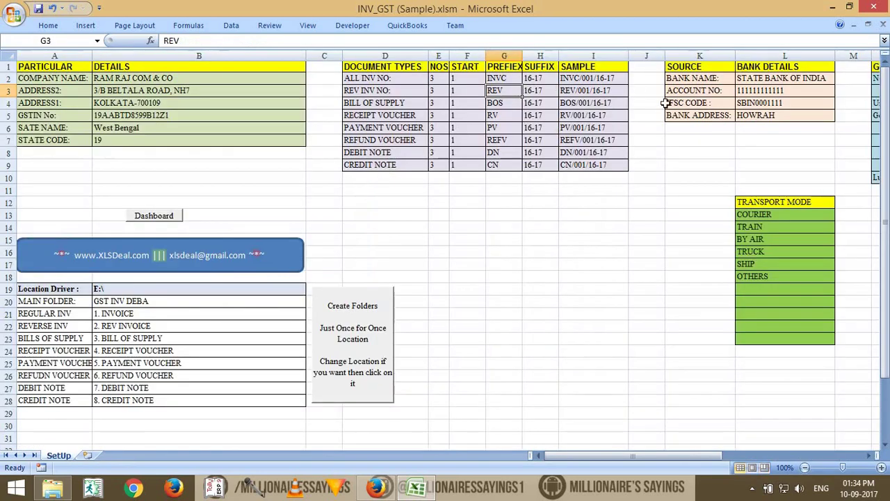
click(776, 91)
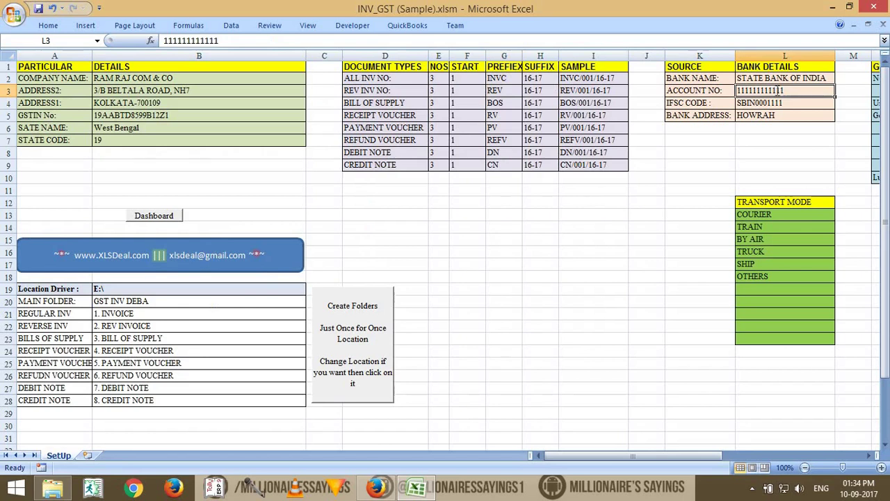
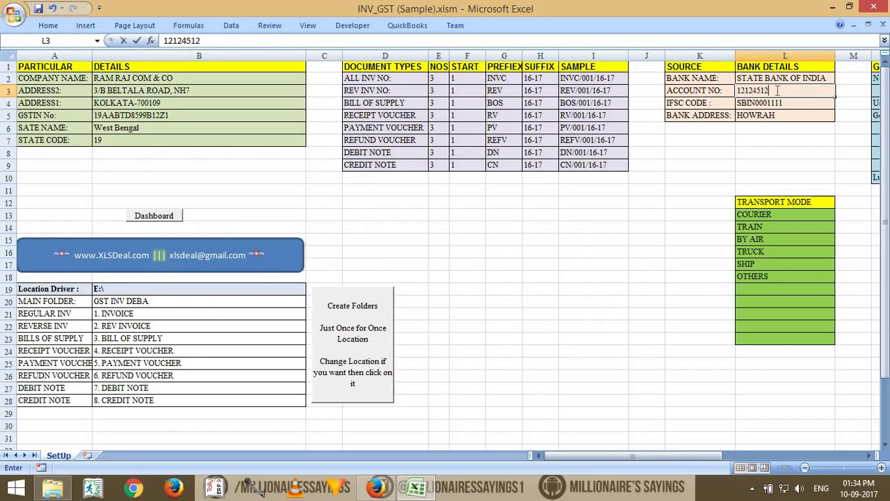
key(Return)
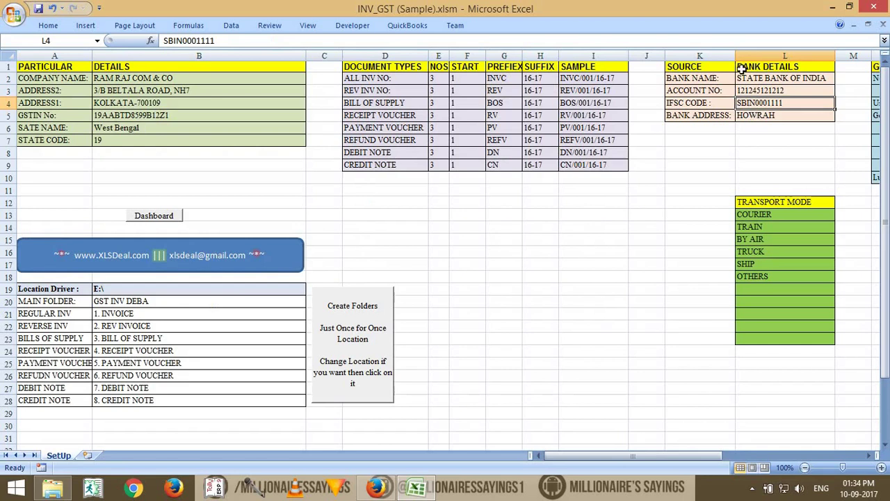
click(750, 77)
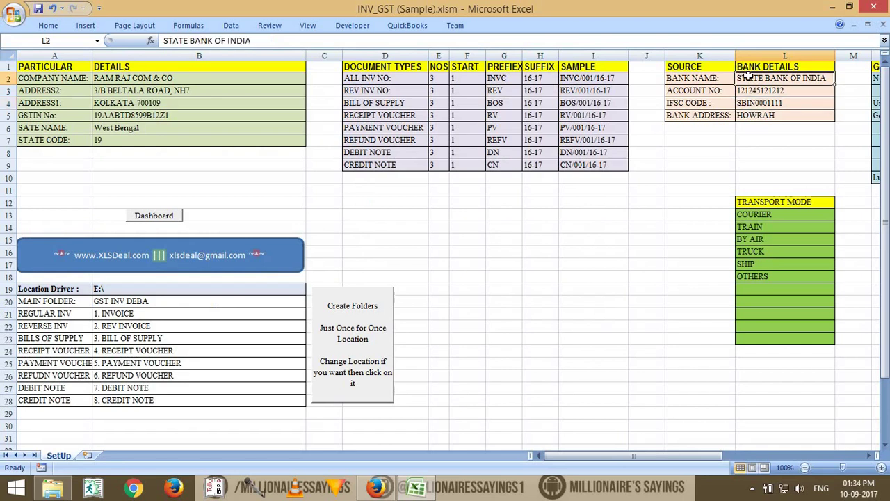
click(151, 215)
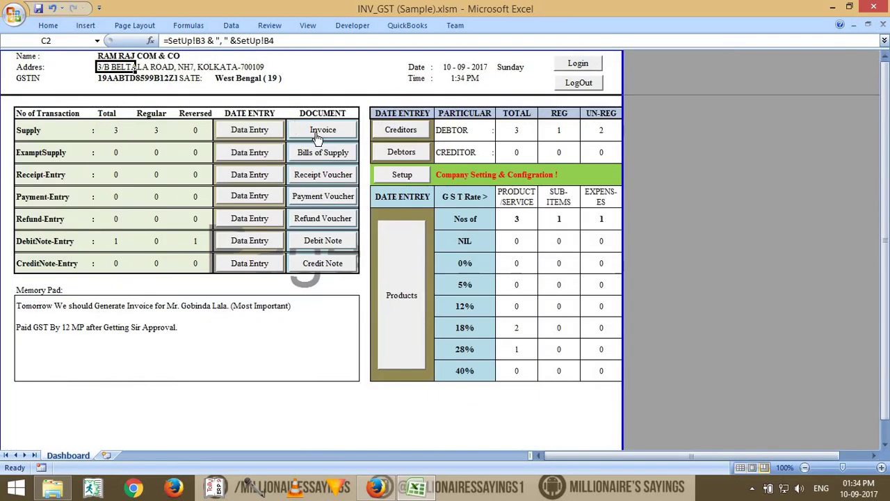
Step: Open the tax invoice and check its Account Number row shows the updated number
click(320, 133)
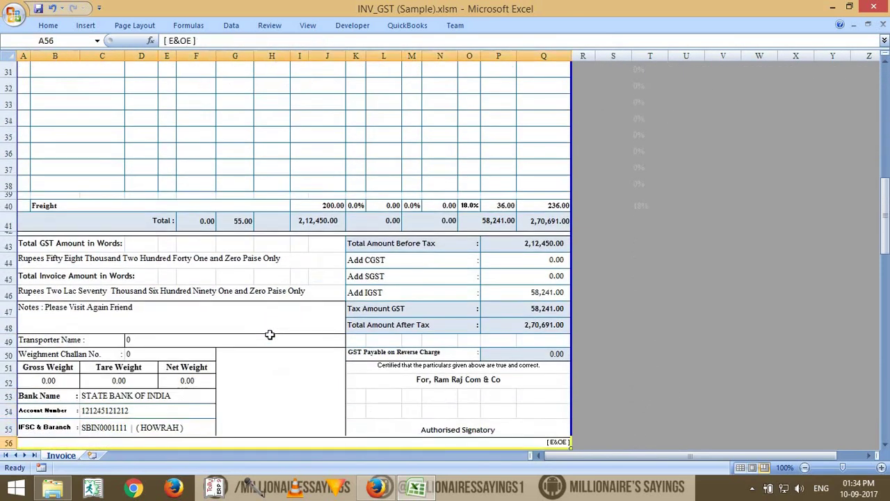
click(425, 380)
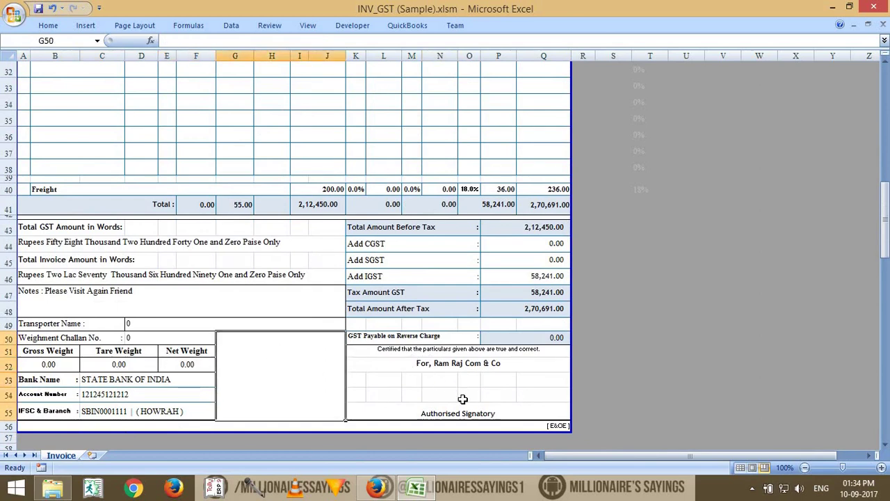
key(Right)
key(ctrl+Up)
key(ctrl+Up)
key(ctrl+Up)
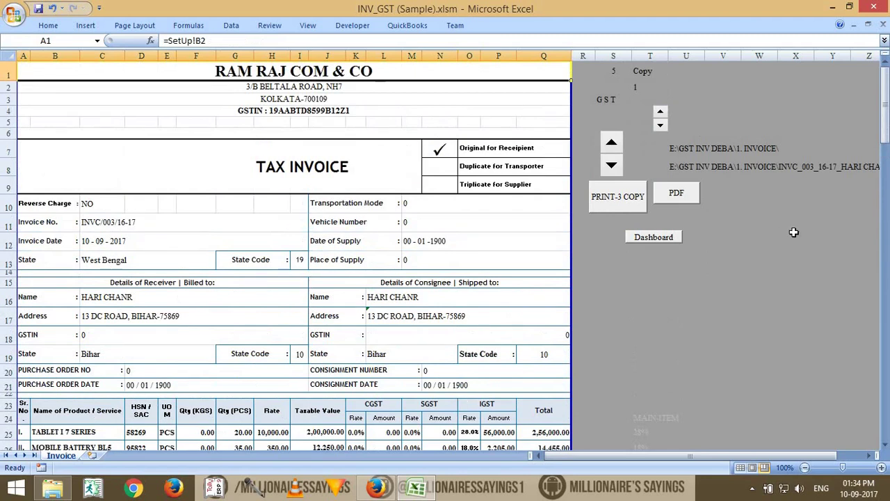
Step: Step through the saved invoices with the spin arrows until INVC/003/16-17 is loaded
click(604, 143)
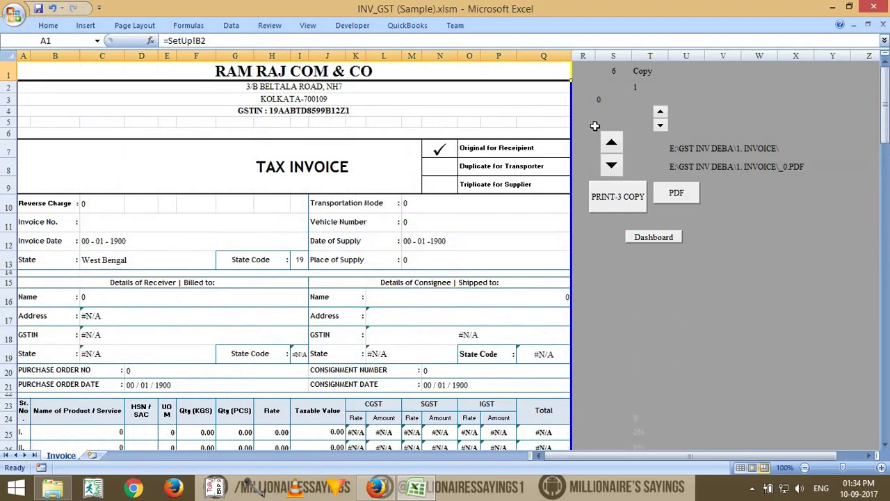
click(611, 167)
click(611, 167)
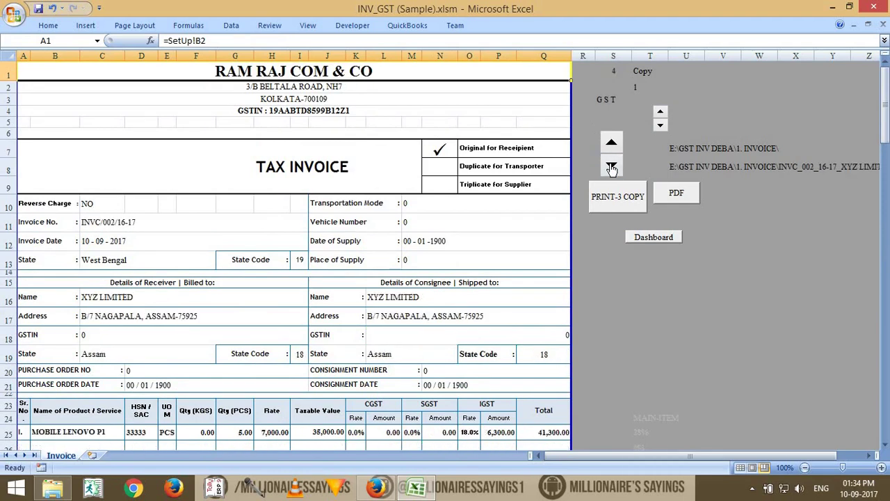
click(612, 168)
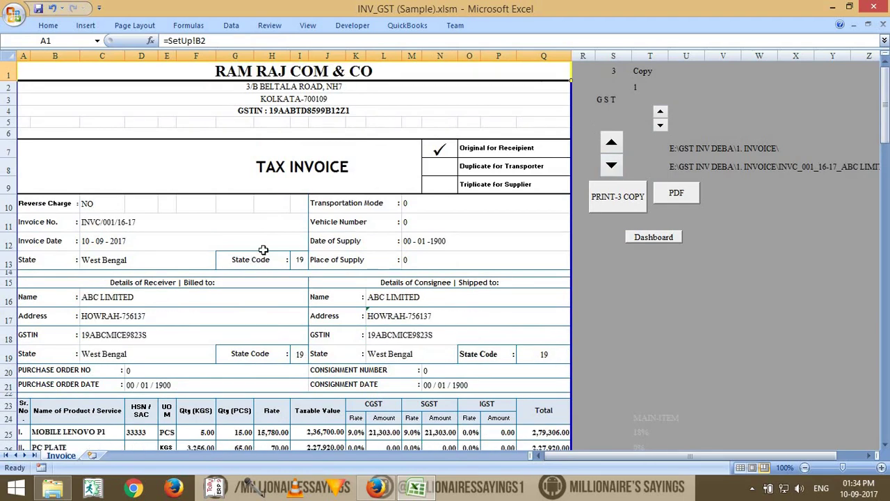
click(612, 143)
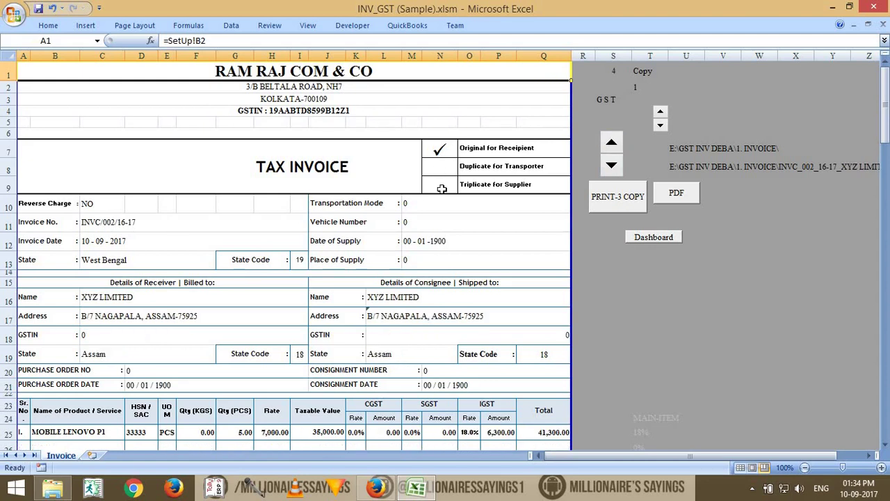
click(612, 143)
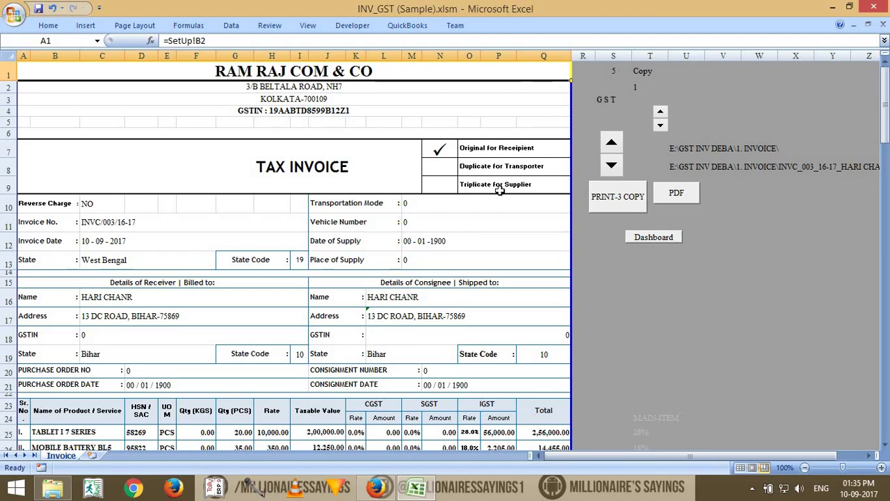
Step: Change the invoice copy marking, export invoice 003 as a PDF, and return to the Dashboard
click(661, 115)
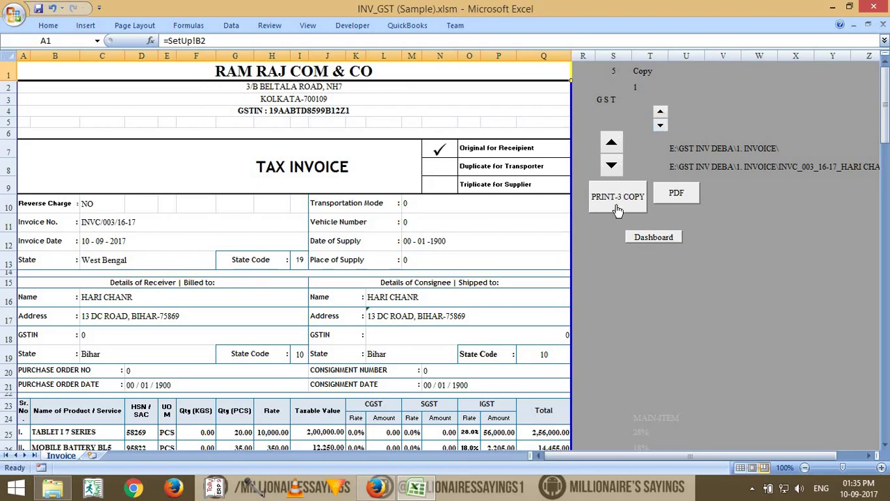
click(675, 196)
click(669, 238)
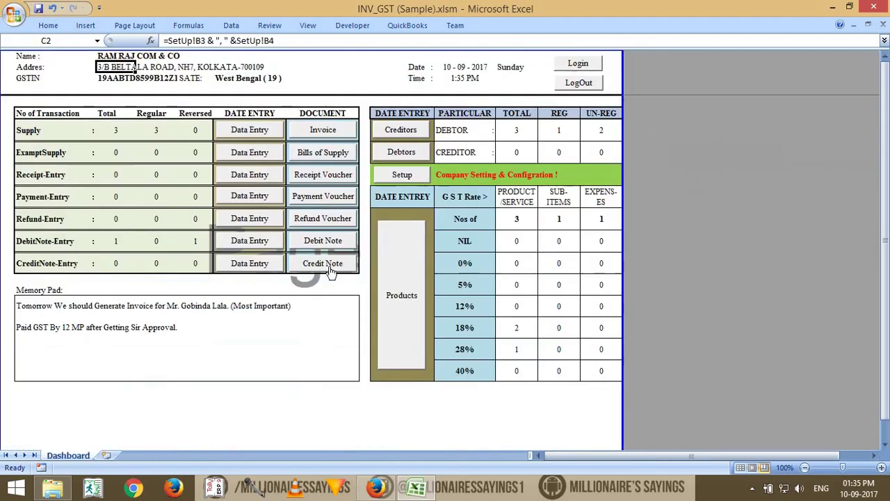
Step: Review the Setup save location cells B19–B21: drive E:, GST INV DEBA, 1. INVOICE
click(403, 180)
click(130, 289)
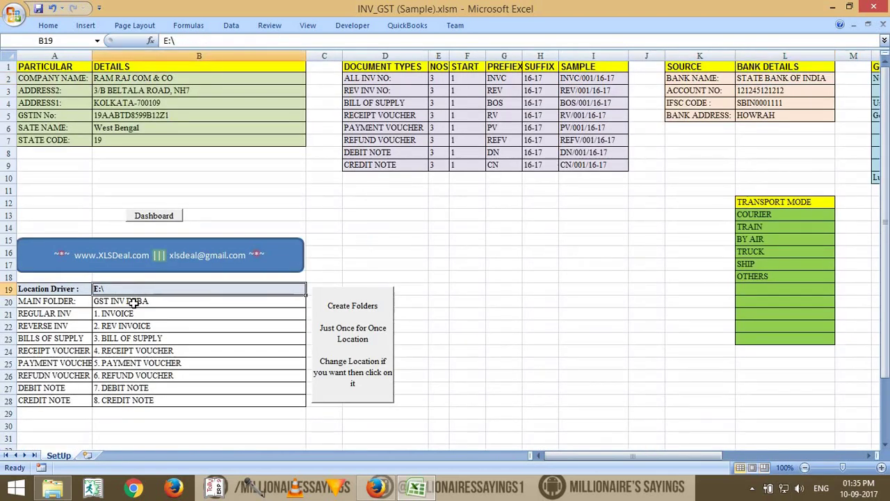
click(134, 304)
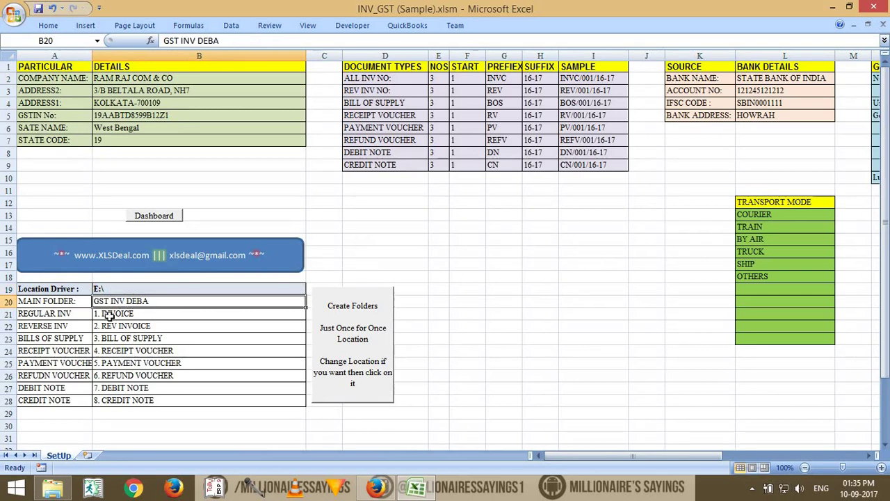
click(112, 313)
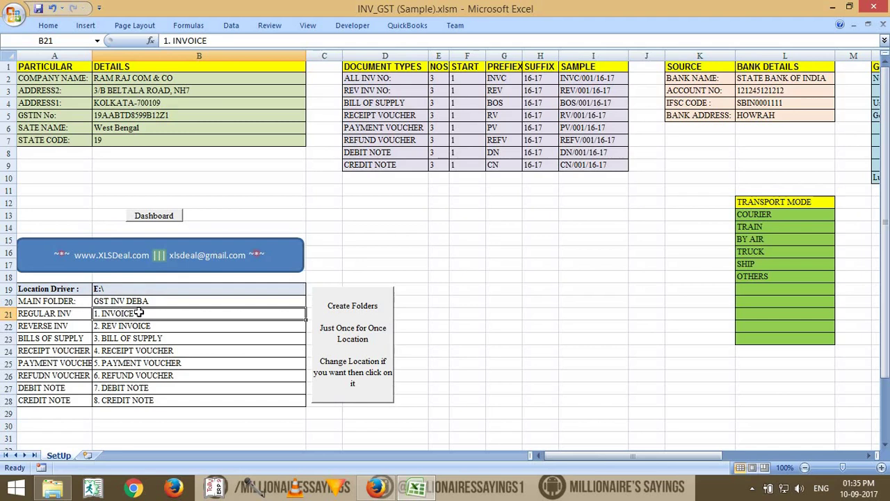
Step: Open the Invoice sheet from the Dashboard and export invoice 003 to PDF
click(168, 224)
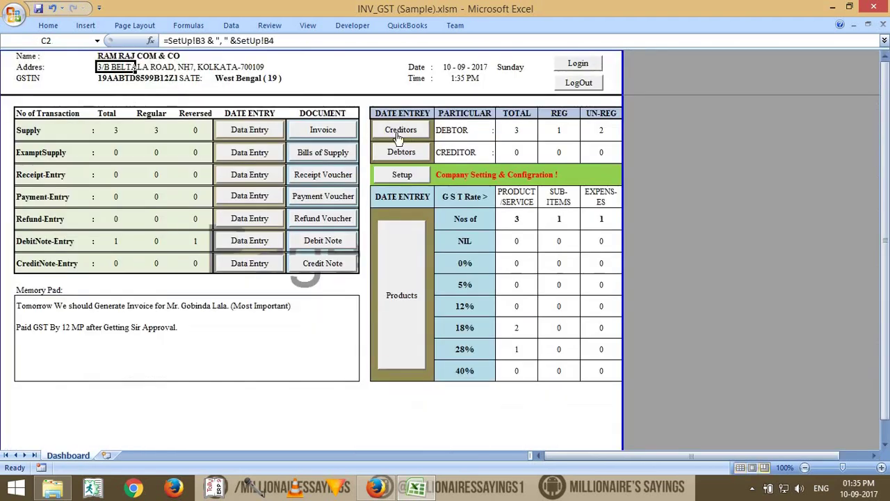
click(333, 139)
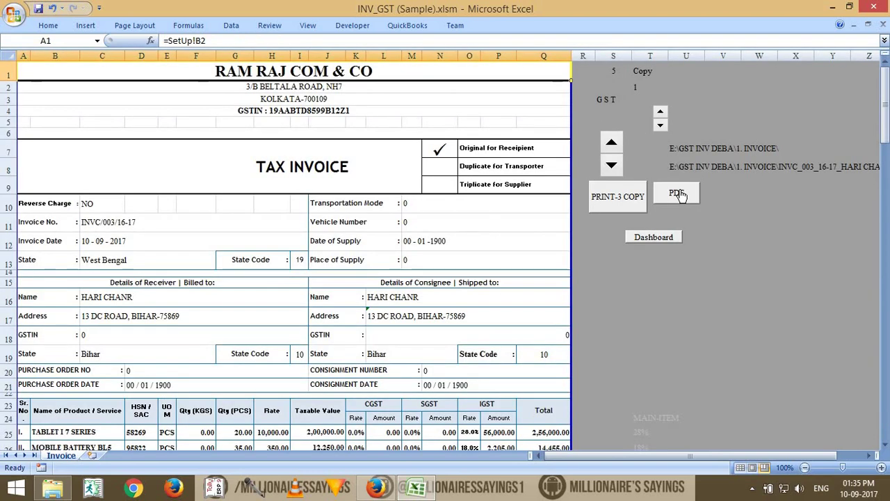
click(681, 196)
Step: Browse to E:\GST INV DEBA\1. INVOICE in File Explorer and open the exported invoice PDF
click(54, 489)
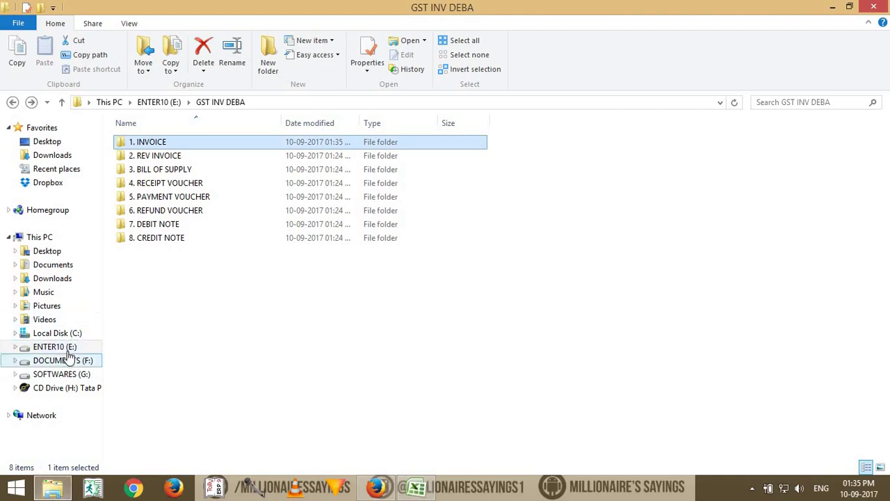
click(55, 346)
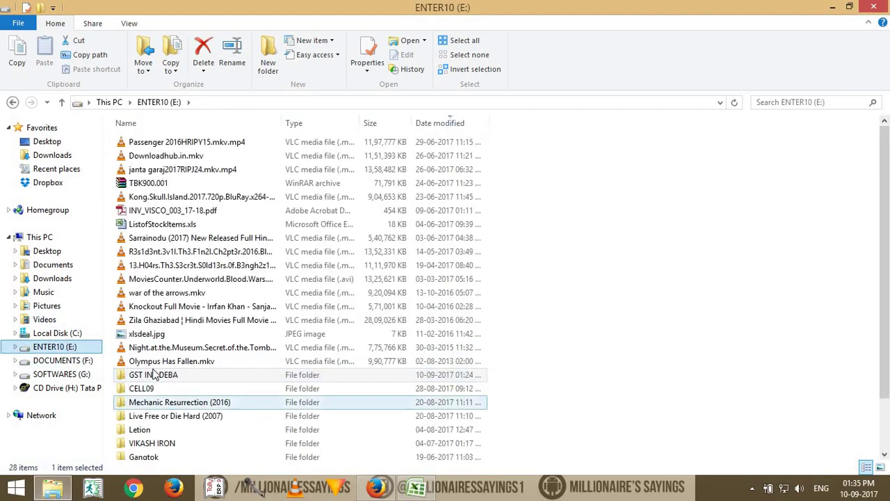
click(155, 377)
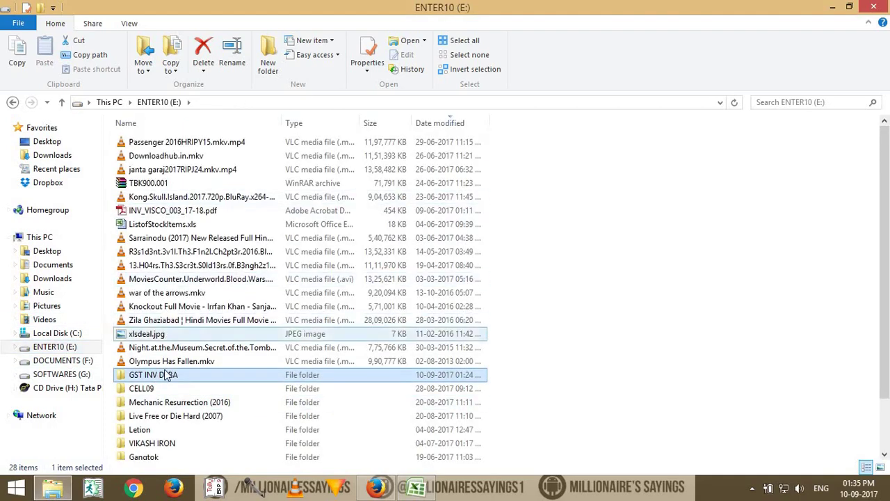
double_click(167, 381)
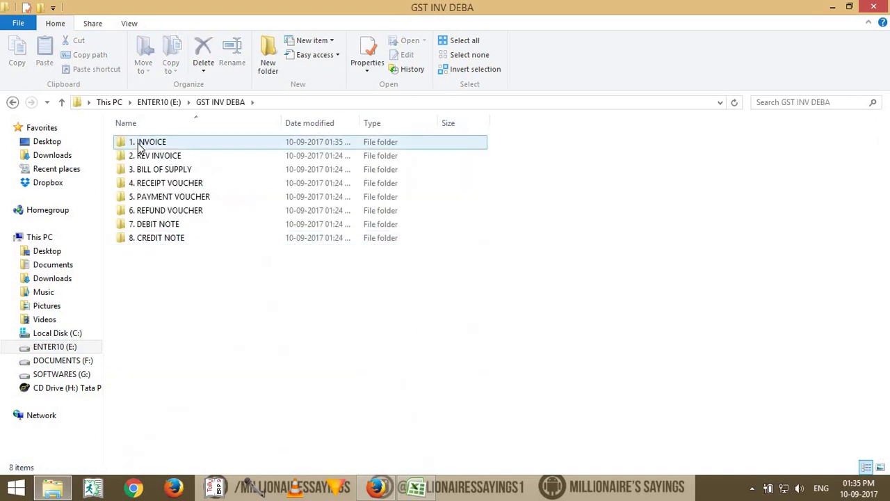
double_click(142, 145)
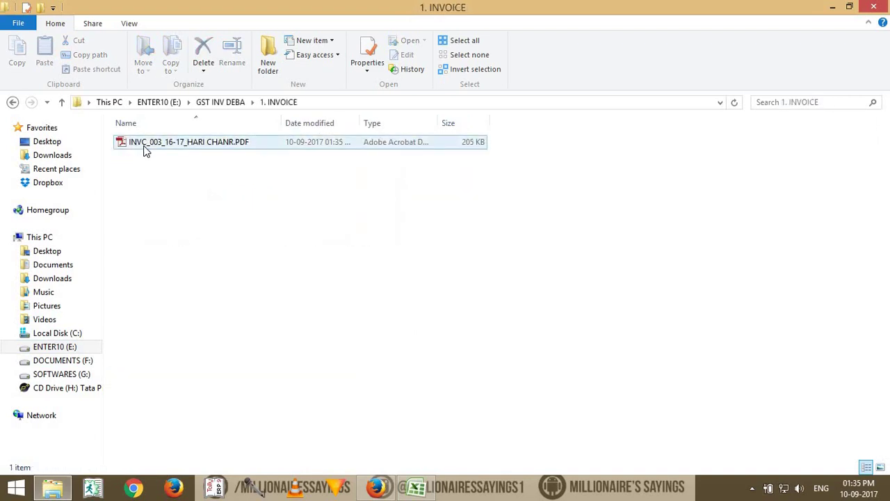
double_click(160, 146)
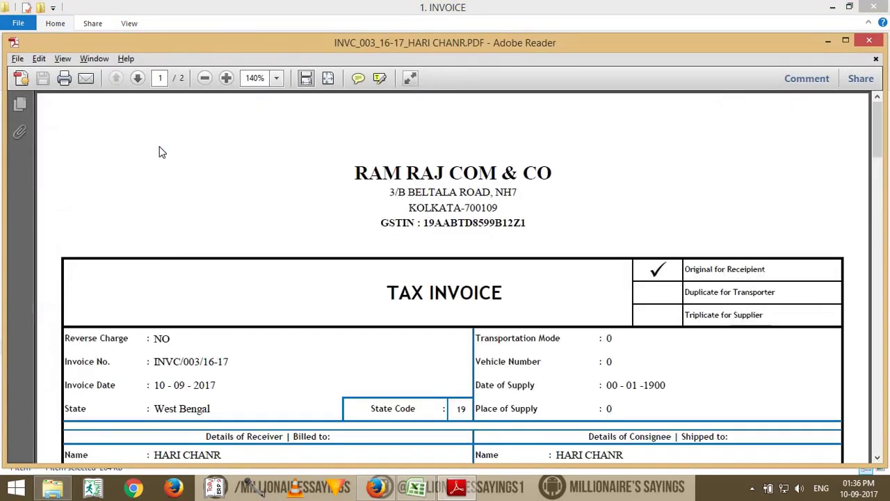
Step: In the PDF, select the invoice date 10 - 09 - 2017 and the receiver's name and address
scroll(159, 151, down, 3)
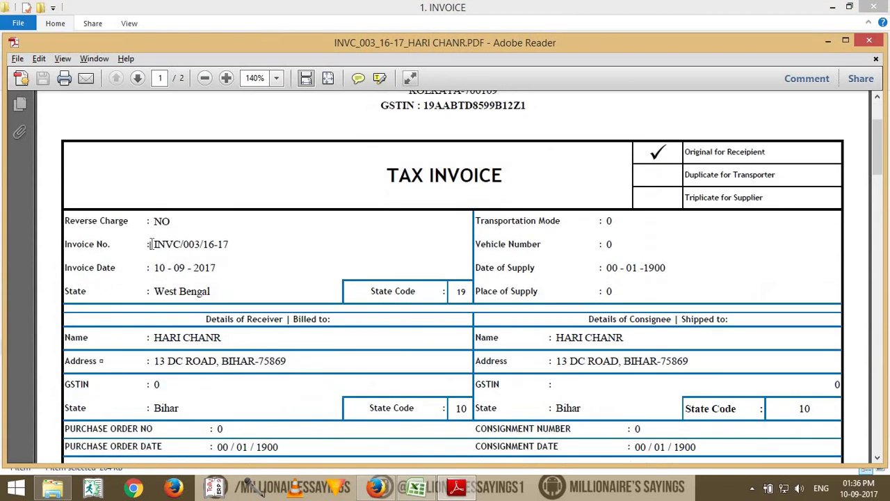
double_click(162, 261)
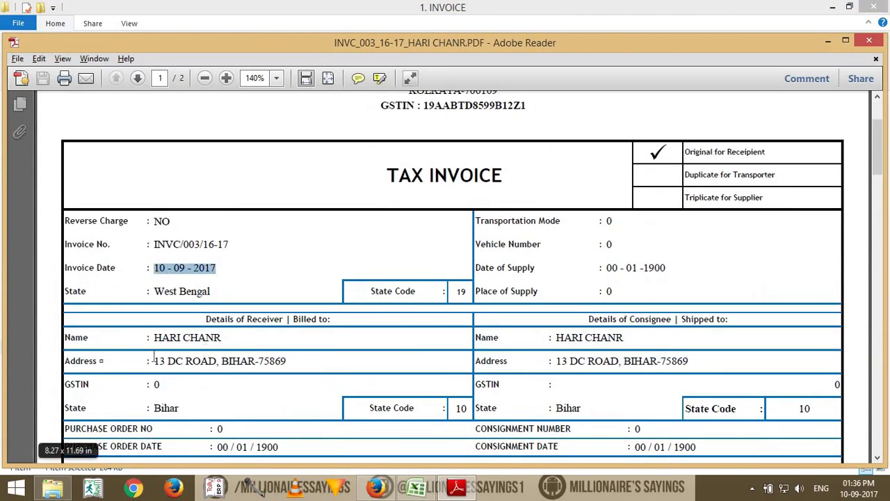
click(181, 351)
drag(180, 351, 216, 350)
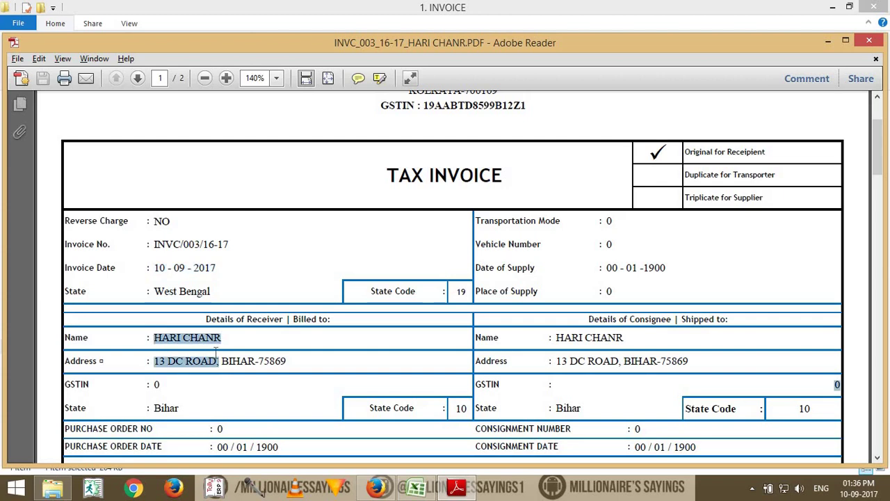
click(246, 396)
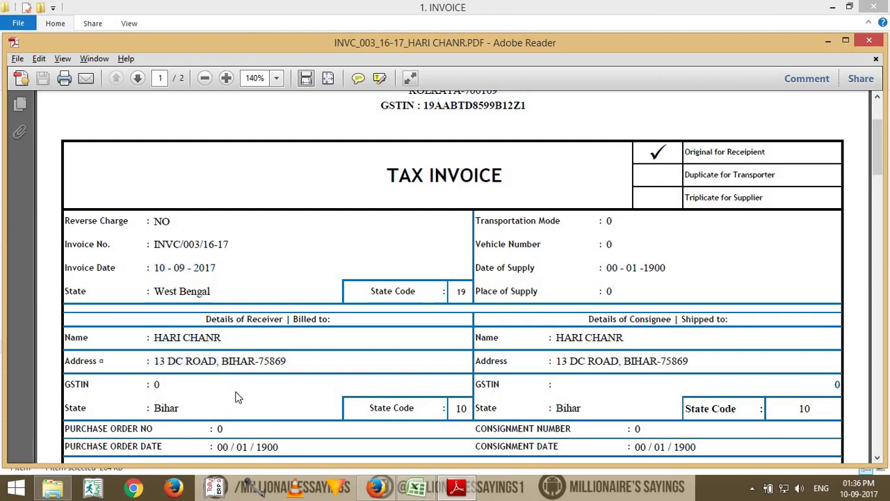
Step: Scroll down, highlighting the note 'Please Visit Again Friend', through to the CHALLAN on page 2
scroll(206, 405, down, 1)
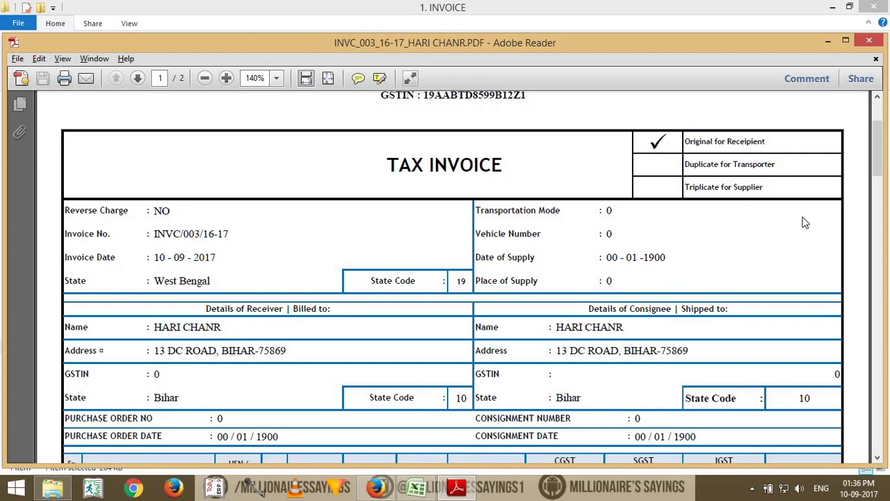
drag(882, 154, 882, 183)
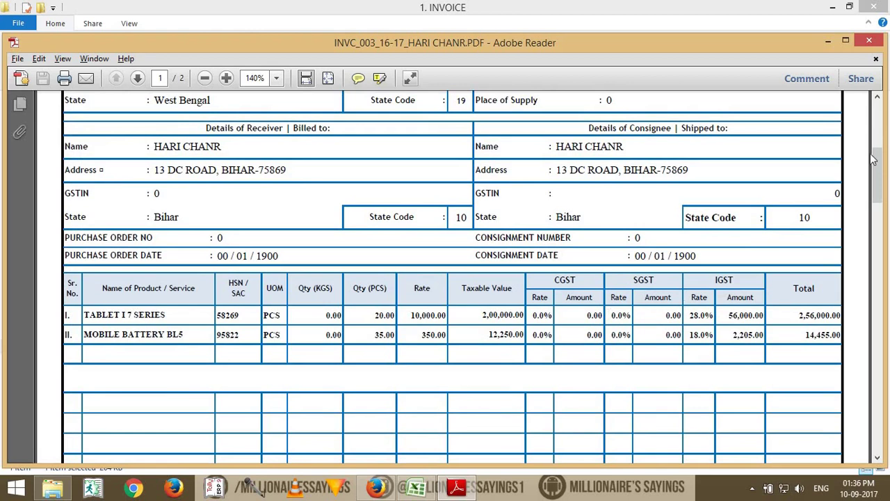
drag(874, 159, 874, 235)
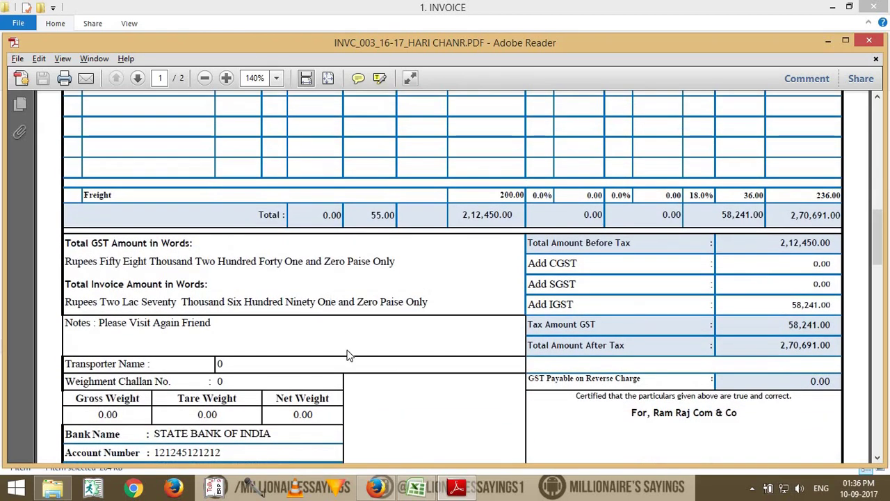
drag(108, 322, 212, 323)
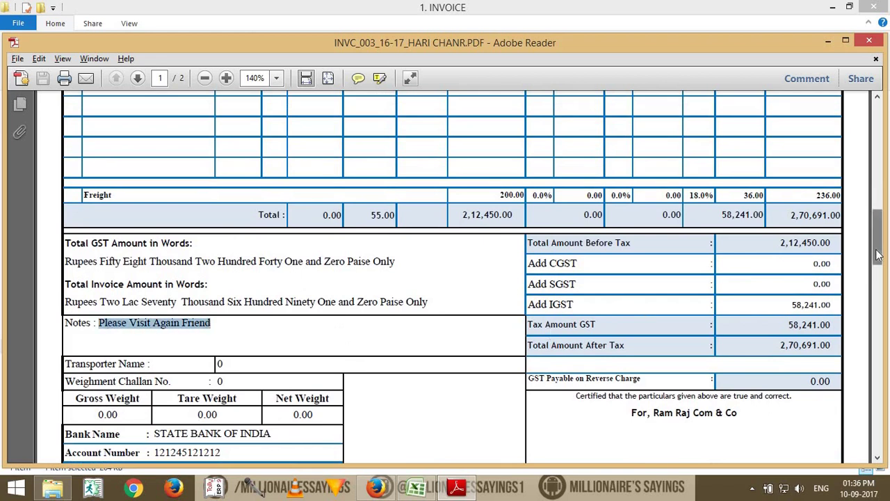
scroll(833, 298, down, 3)
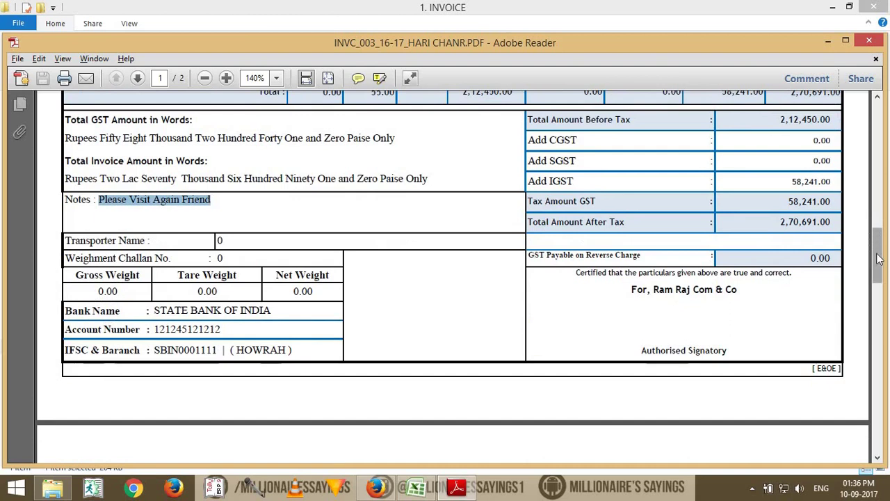
scroll(878, 283, down, 5)
drag(878, 284, 861, 55)
Step: Close the PDF, return to the workbook, and bring up invoice INVC/001
click(869, 43)
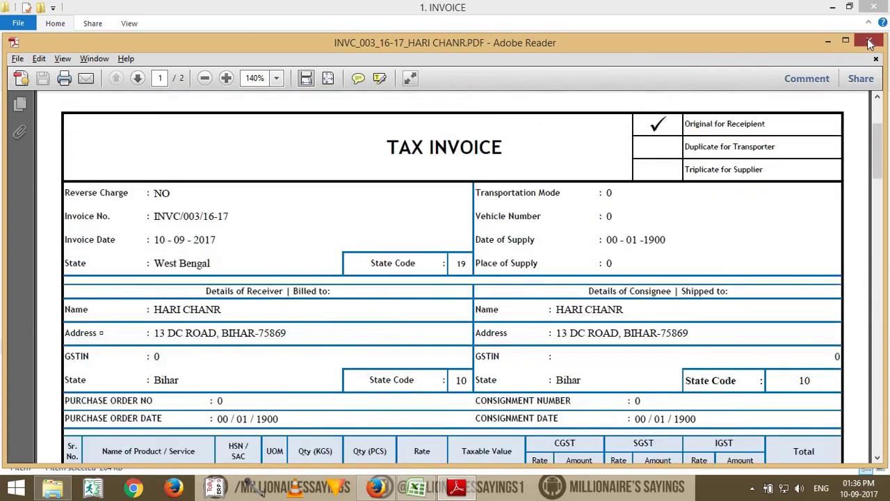
click(416, 487)
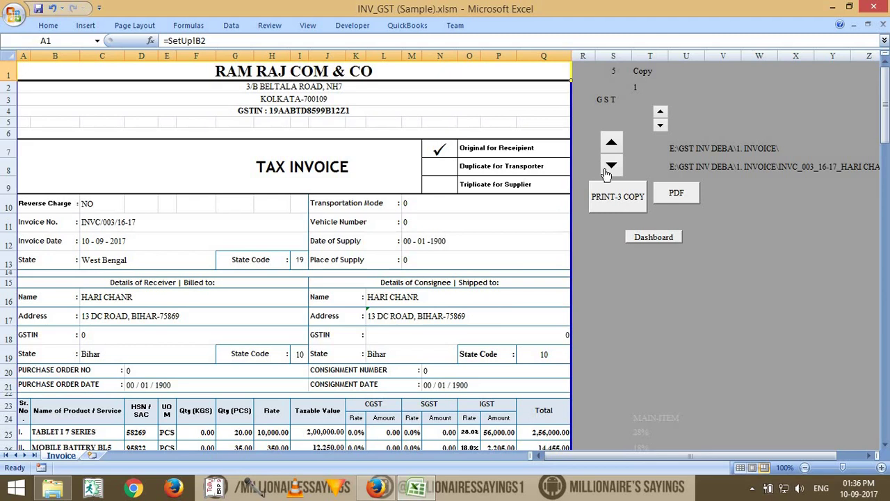
click(610, 167)
click(610, 167)
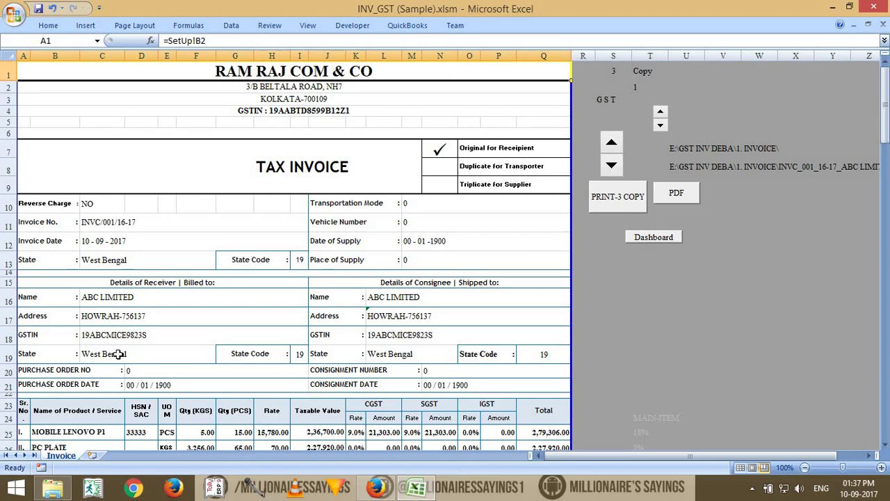
click(434, 416)
key(Down)
key(Down)
key(Down)
key(Down)
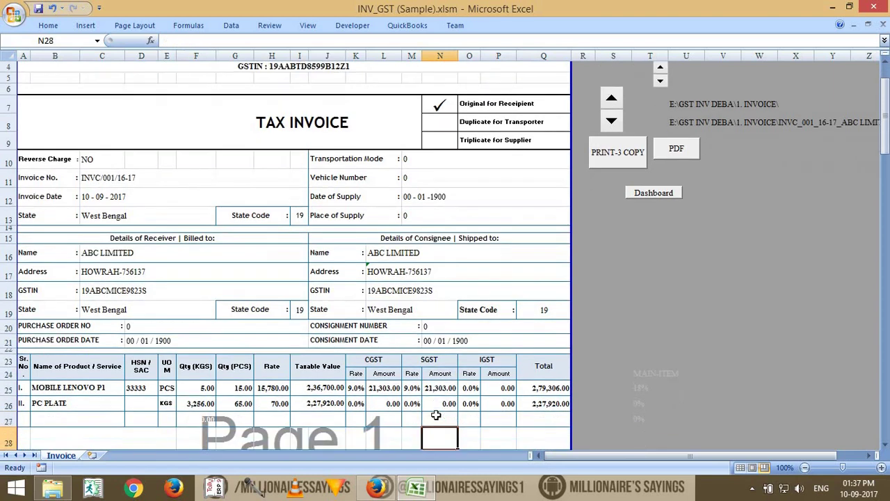
click(617, 90)
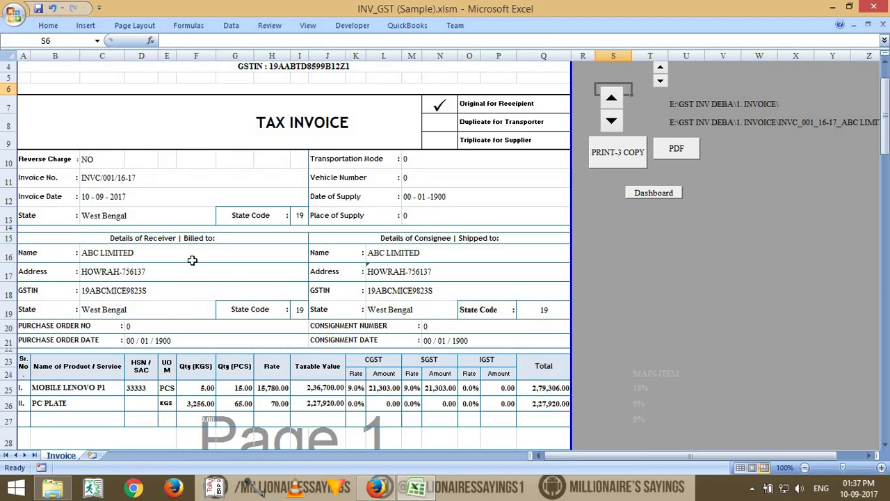
click(611, 98)
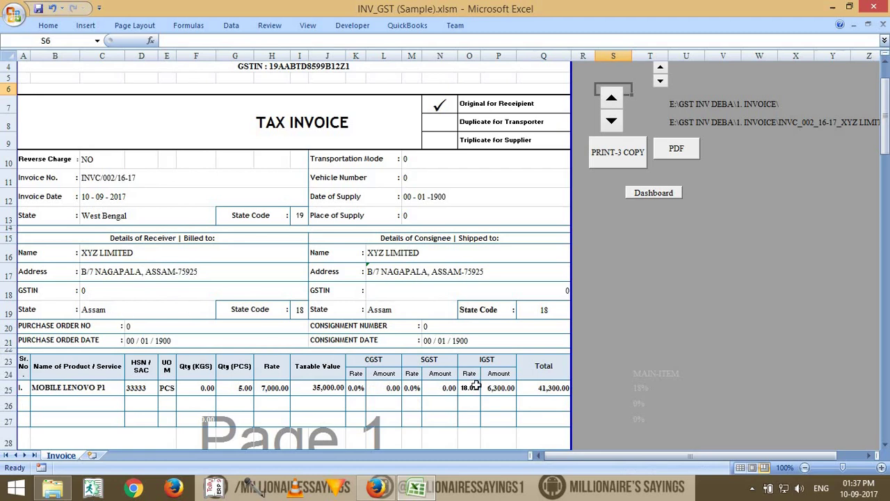
click(612, 121)
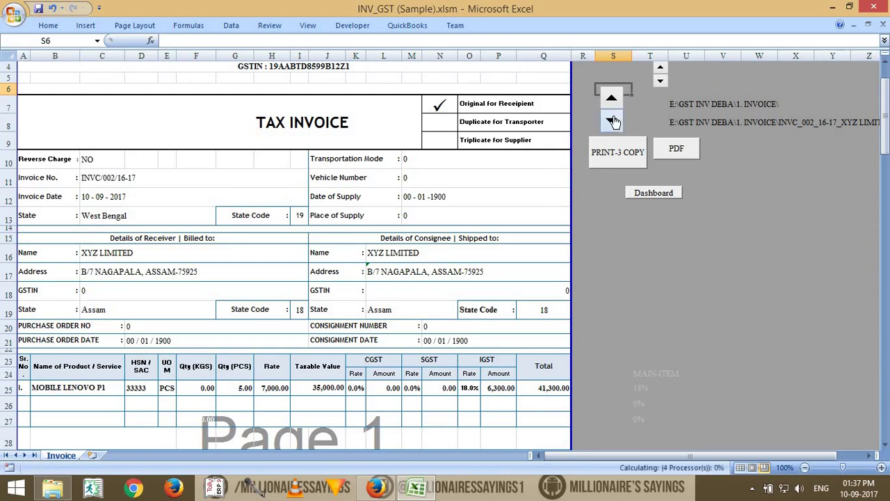
Step: Export INVC/001 (ABC LIMITED) and INVC/002 (XYZ LIMITED) as PDFs, then open the 1. INVOICE folder
click(666, 144)
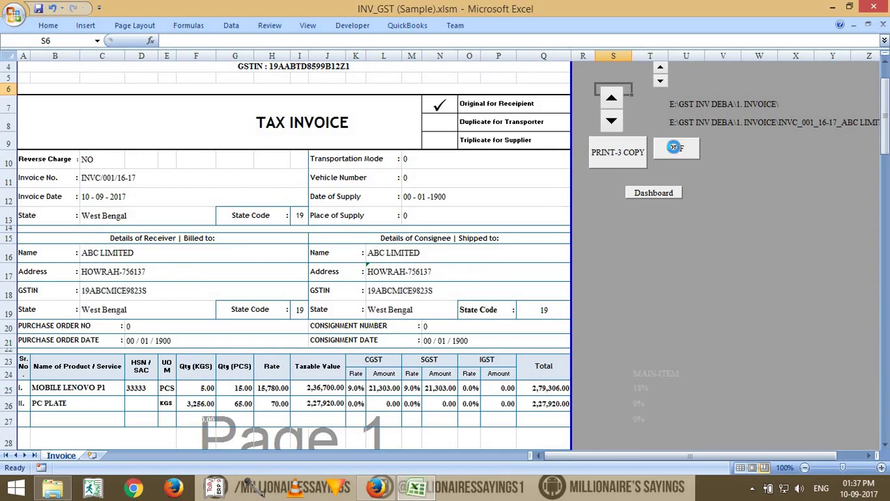
click(610, 96)
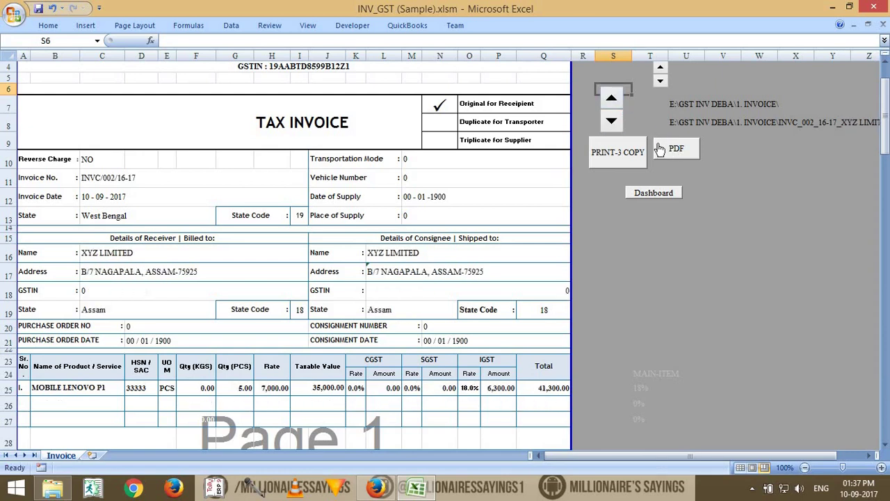
click(667, 150)
click(612, 96)
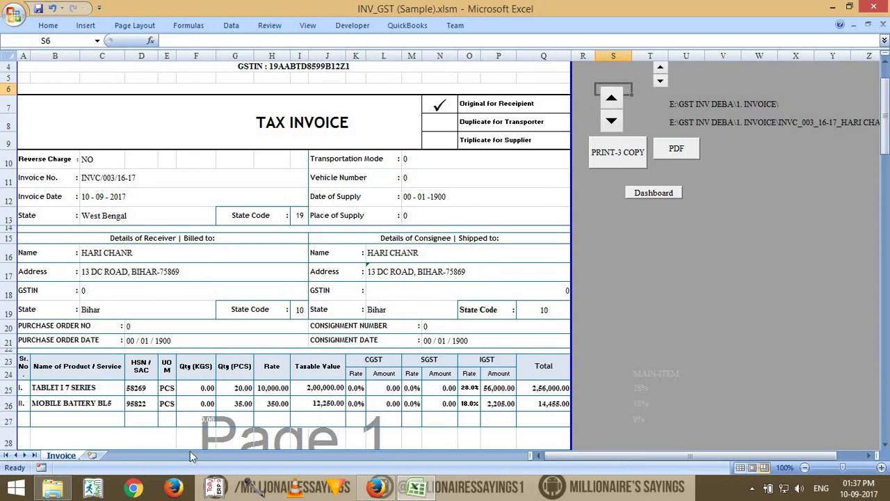
click(53, 487)
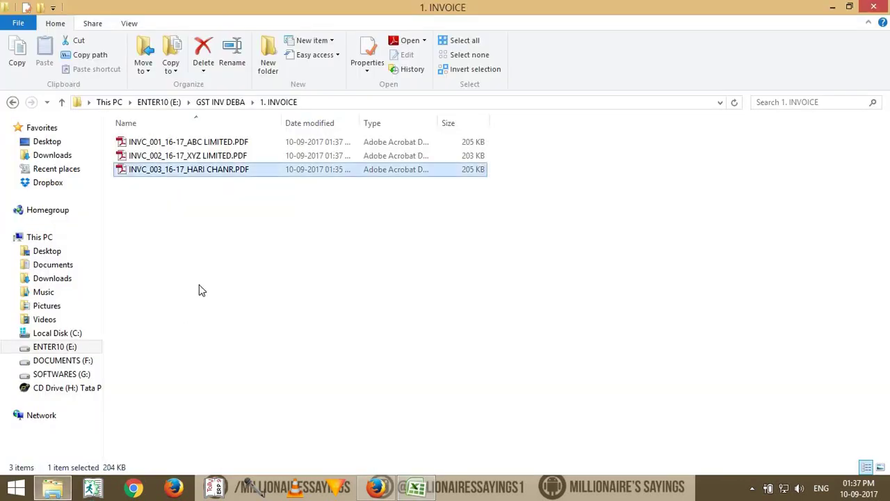
click(199, 285)
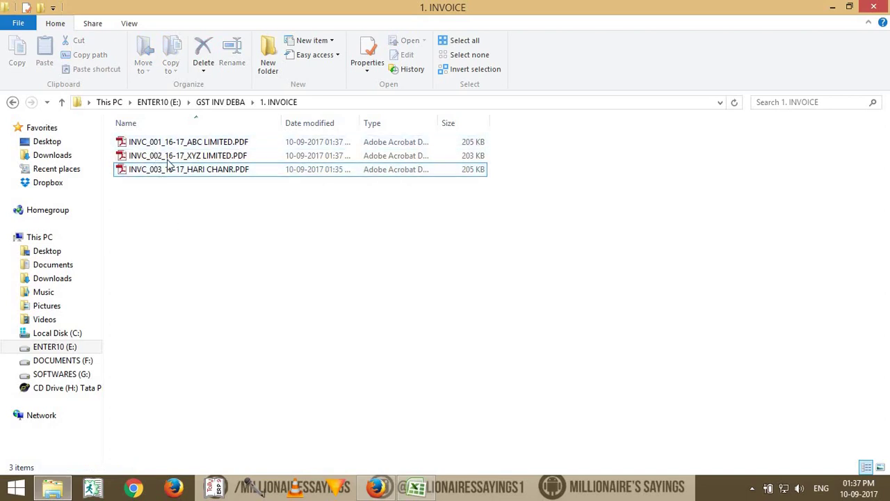
double_click(167, 144)
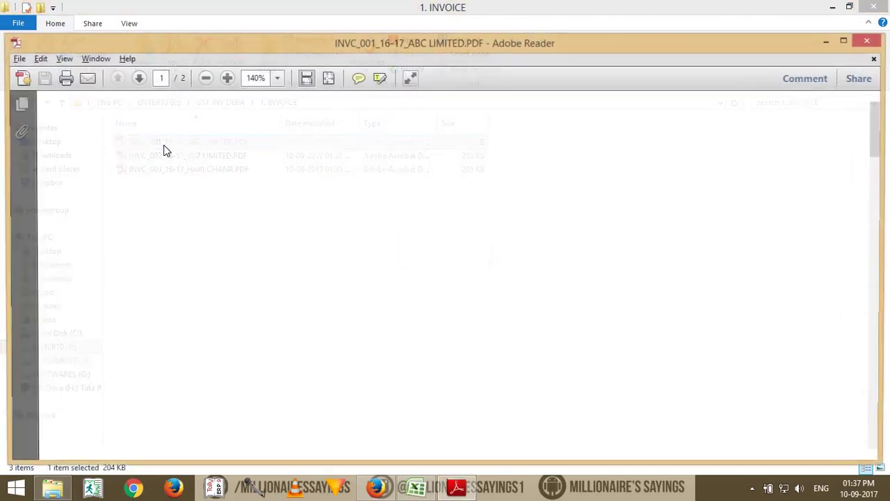
scroll(167, 151, down, 4)
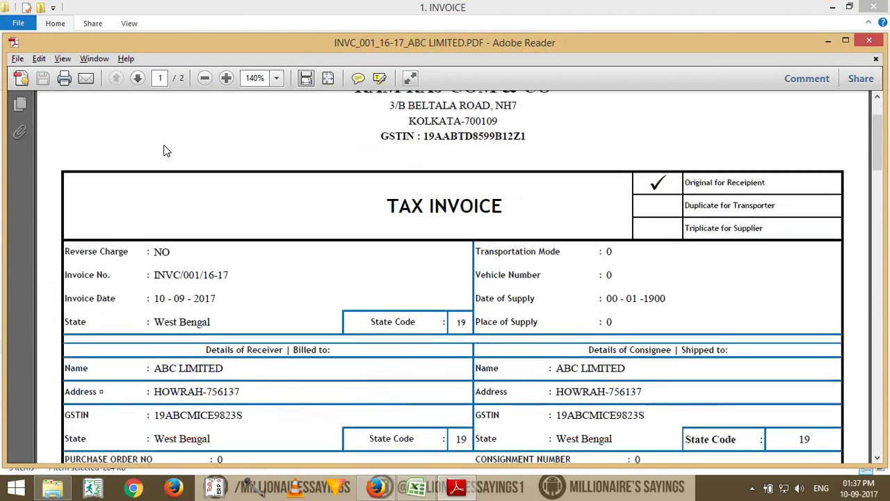
scroll(165, 147, down, 20)
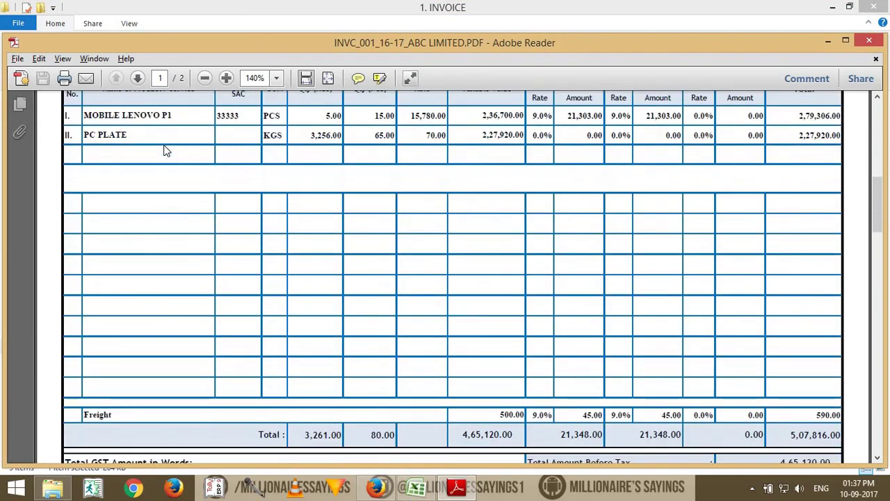
scroll(164, 146, down, 10)
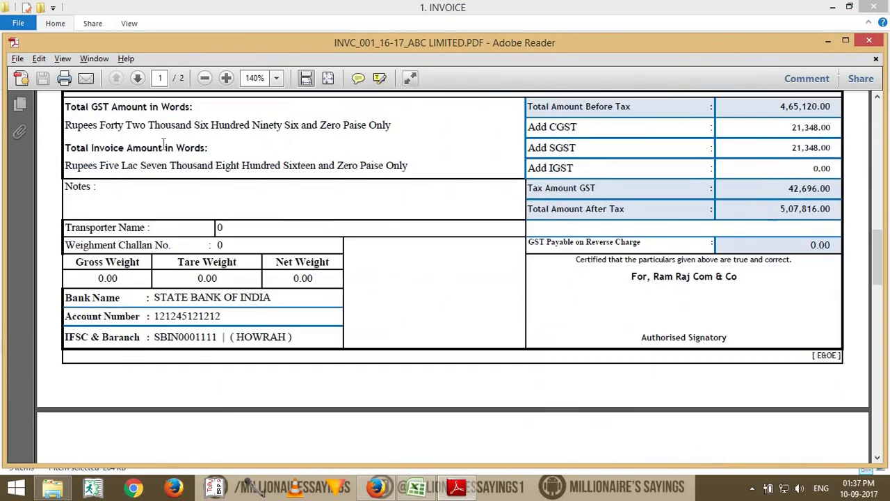
scroll(165, 151, down, 4)
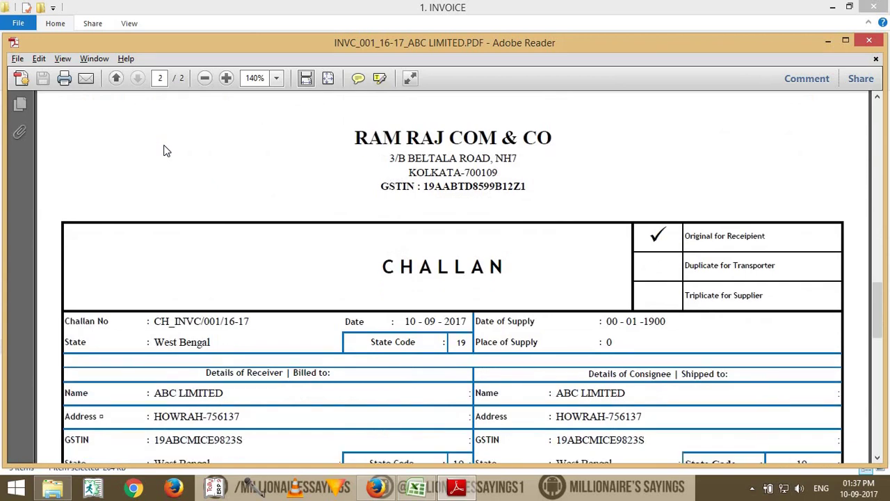
click(868, 40)
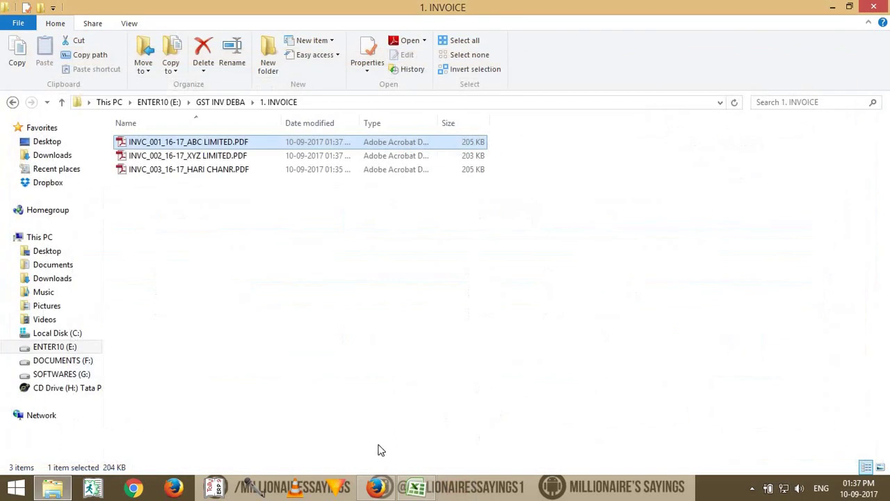
Step: Back in Excel, set the invoice copy to Original for Recipient and switch to the Dashboard
click(416, 487)
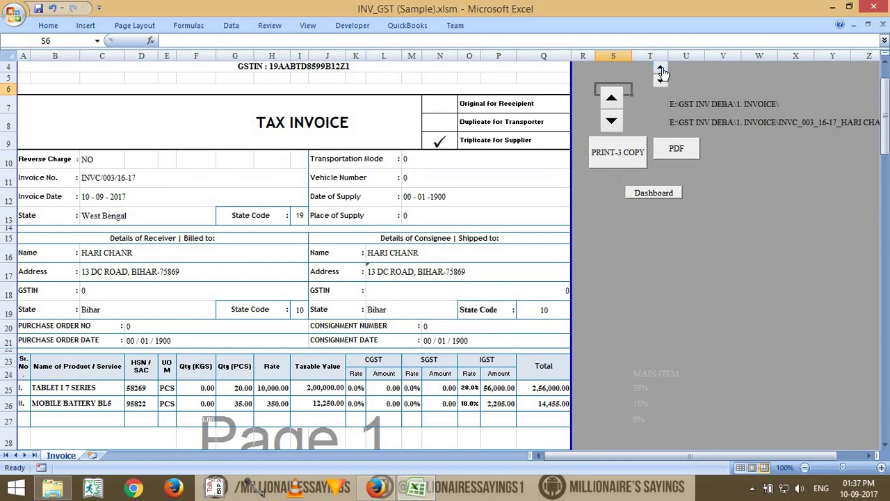
drag(663, 73, 663, 85)
click(630, 299)
key(Down)
key(Down)
key(Down)
key(Down)
key(Down)
key(Down)
key(Down)
key(Down)
key(Down)
key(Down)
key(Down)
key(Down)
key(Down)
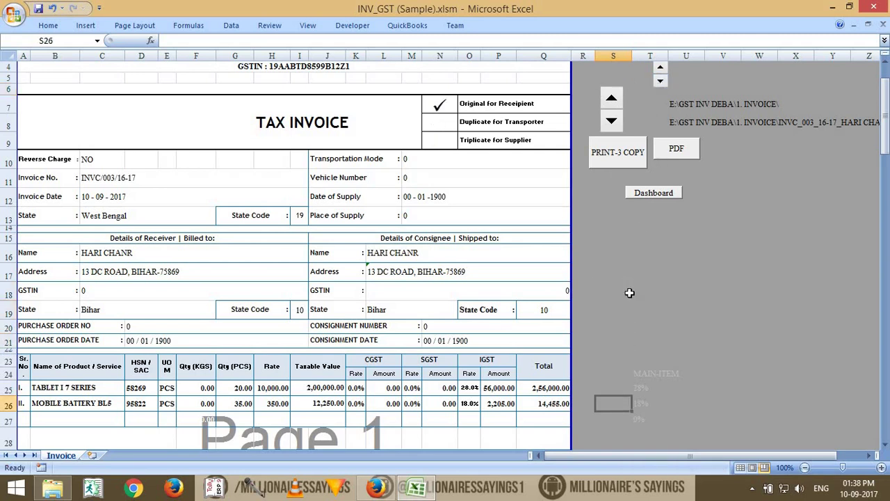
key(Left)
key(Left)
key(Left)
key(Left)
key(Left)
key(Left)
key(Left)
key(Left)
key(Left)
key(Left)
key(Left)
key(Left)
key(Left)
key(Left)
key(Left)
key(Left)
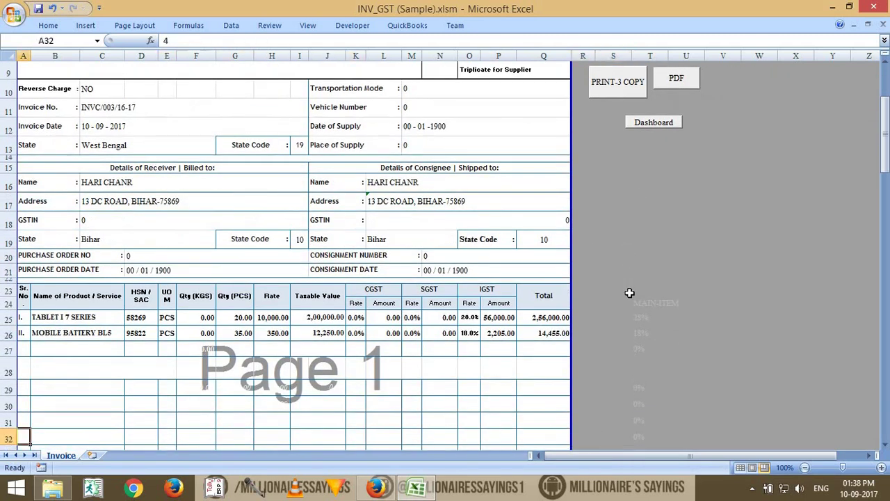
key(Right)
key(Right)
key(Right)
key(Right)
key(Right)
key(ctrl+Home)
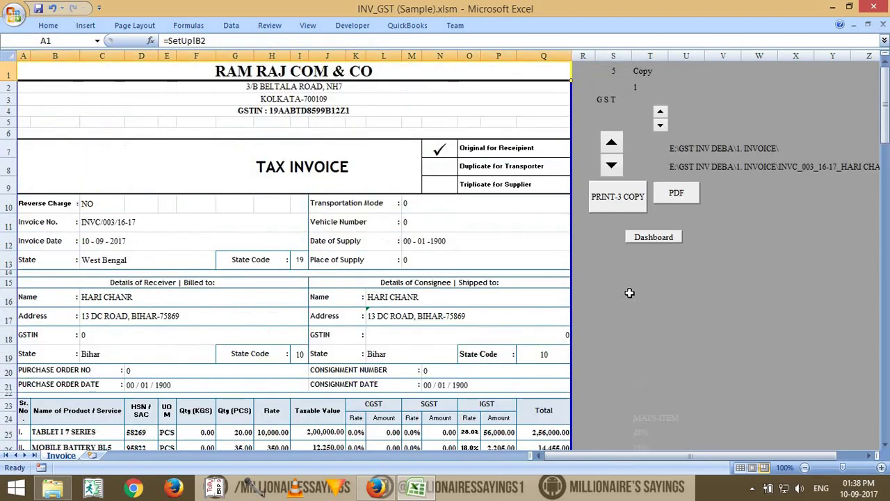
click(654, 237)
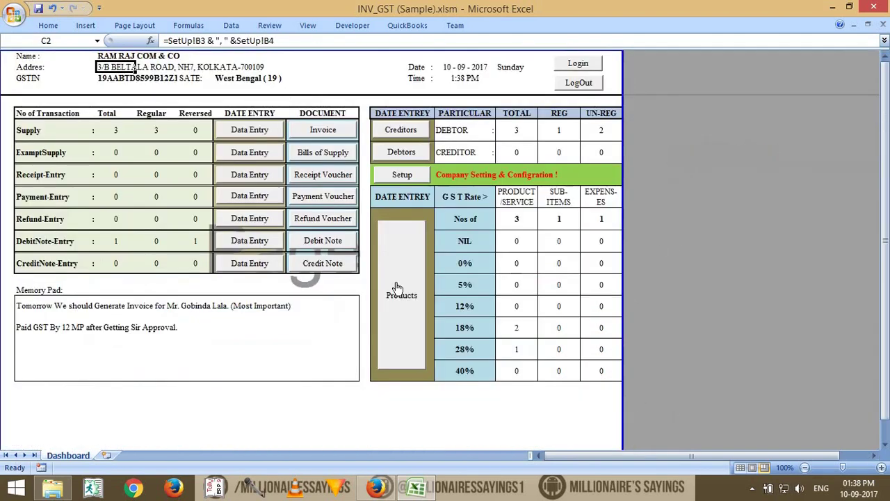
click(267, 250)
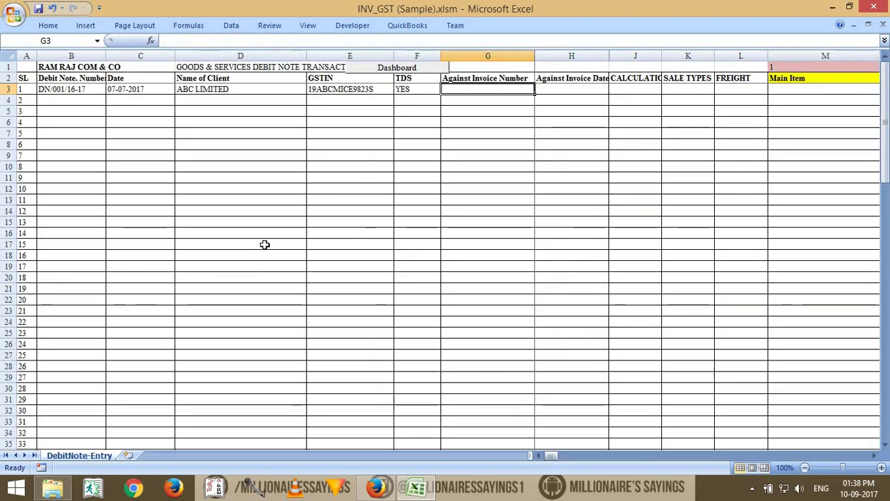
click(82, 93)
click(135, 97)
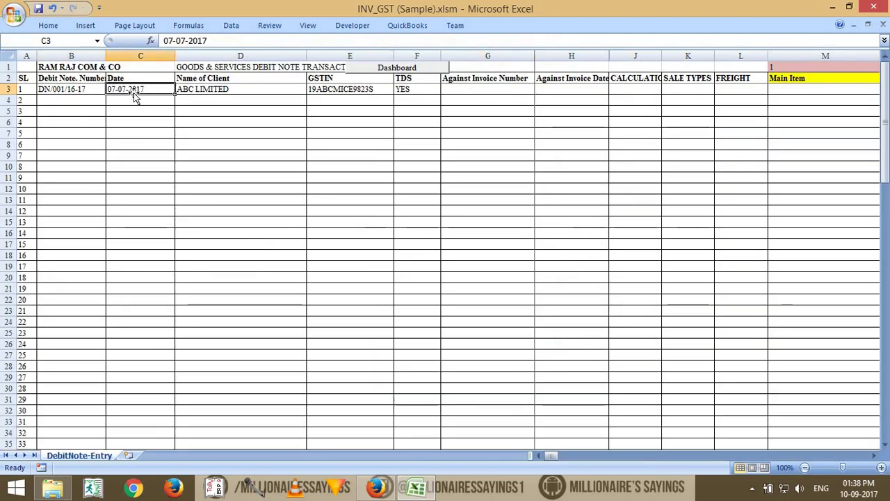
click(199, 89)
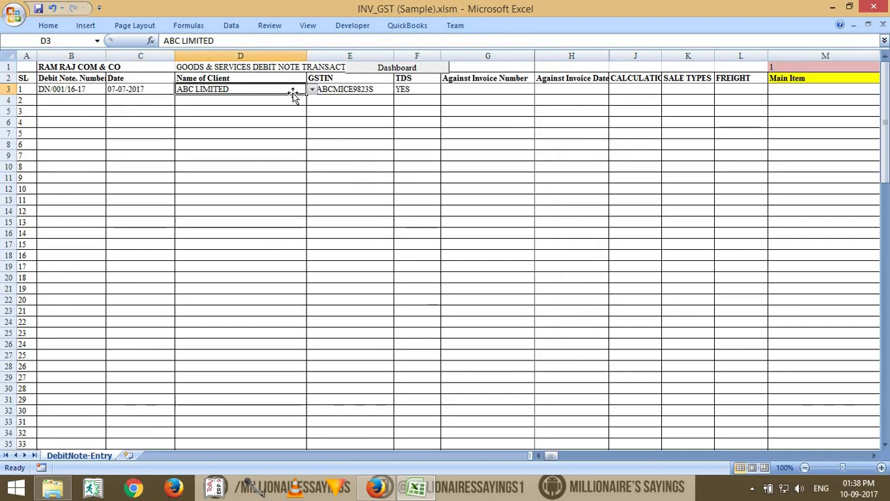
click(358, 90)
key(Tab)
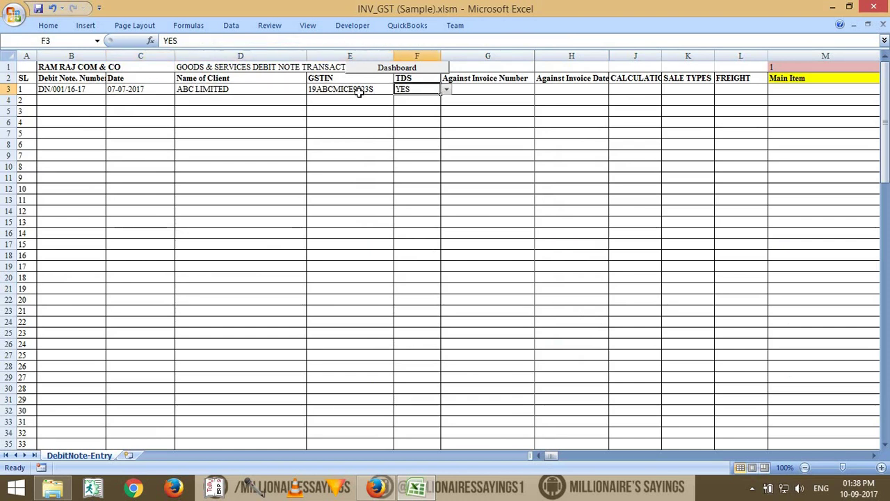
key(Tab)
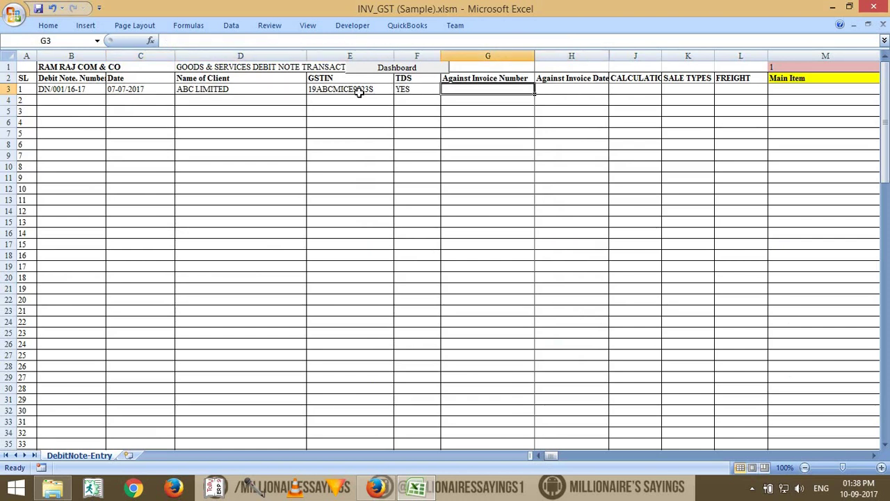
Step: Move between the Dashboard, the debit note entry sheet and the Debit Note document sheet
click(390, 71)
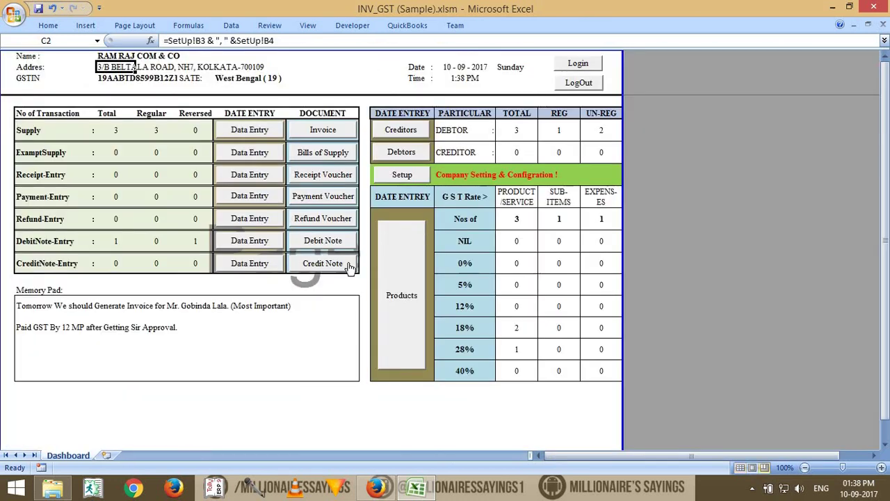
click(317, 240)
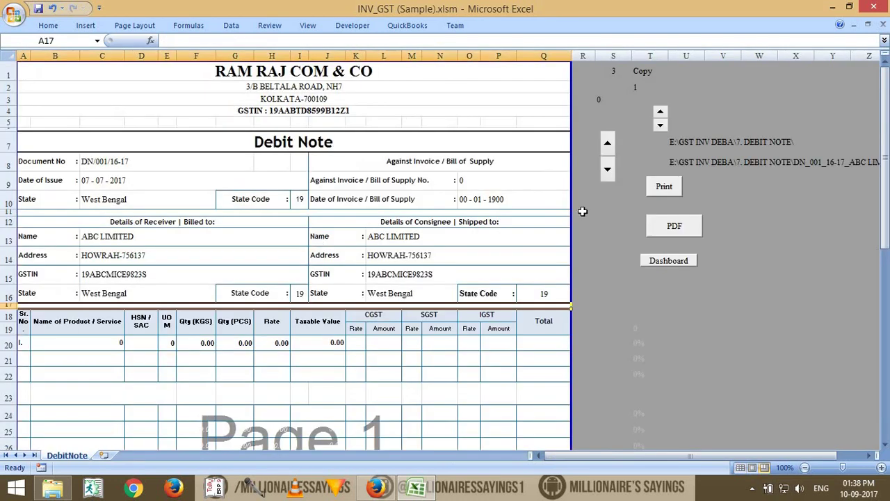
click(649, 261)
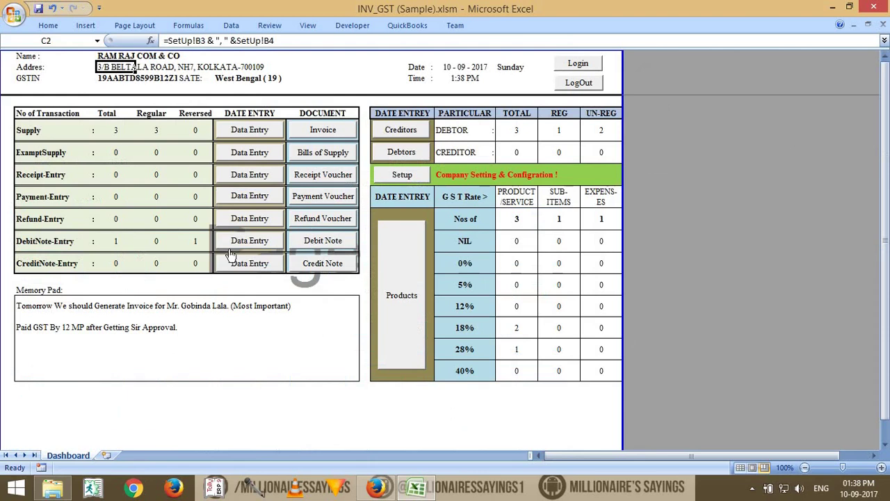
click(233, 244)
click(303, 238)
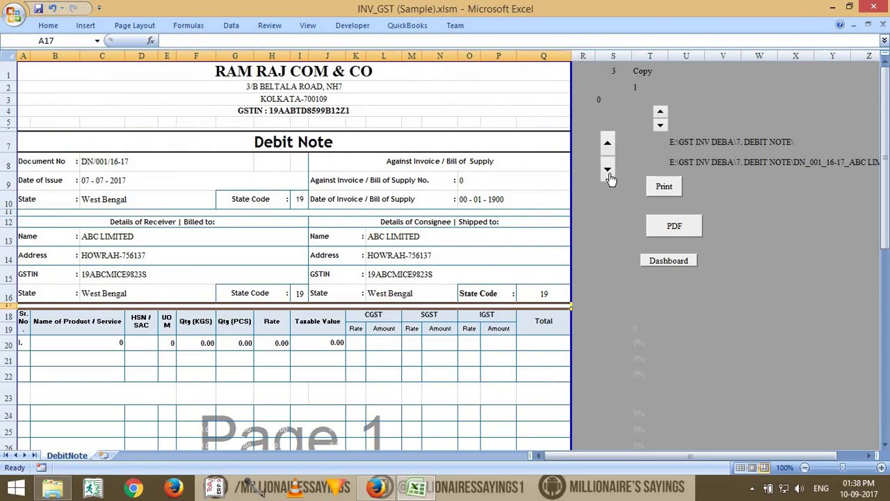
Step: Return to debit note DN/001/16-17 with the spin arrows, export it as PDF, and switch to File Explorer
click(607, 143)
click(607, 142)
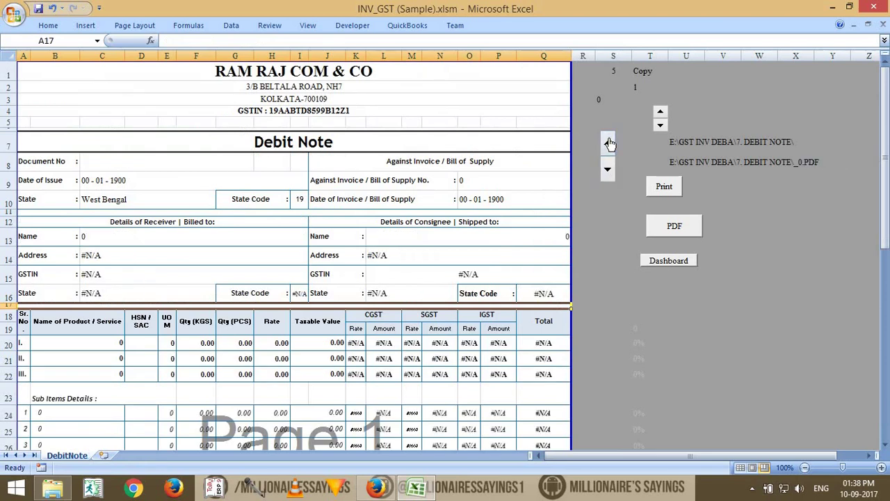
click(611, 174)
click(611, 173)
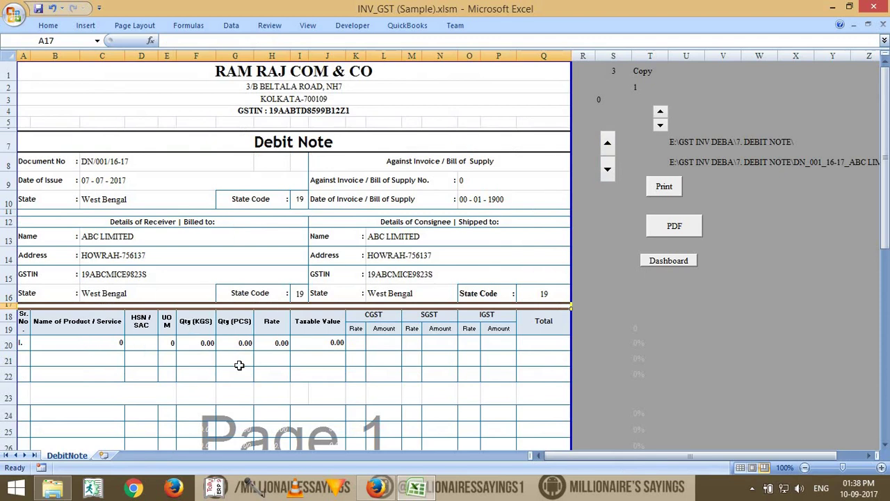
click(678, 236)
click(53, 489)
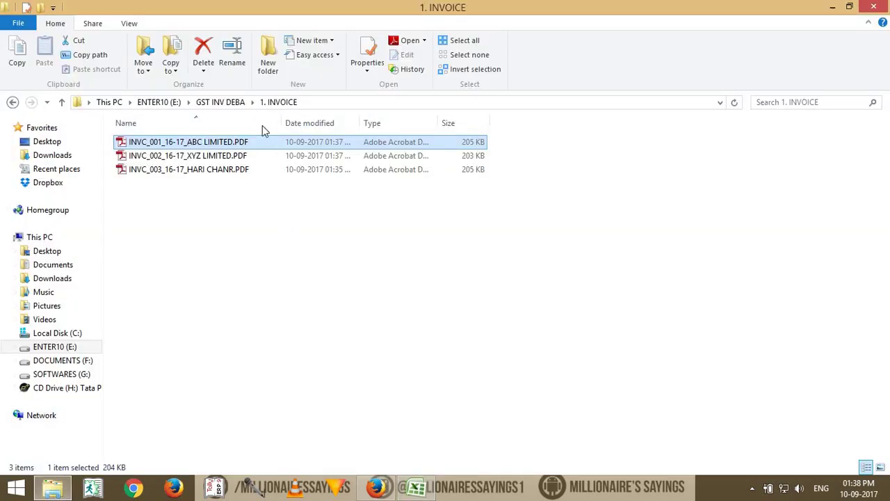
Step: Review DN_001_16-17_ABC LIMITED.PDF from GST INV DEBA > 7. DEBIT NOTE, then close it and return to Excel
click(224, 106)
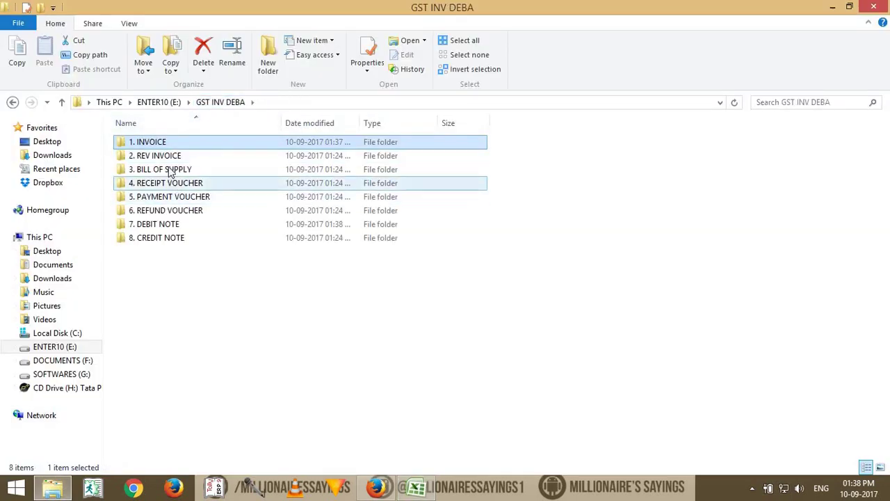
double_click(180, 224)
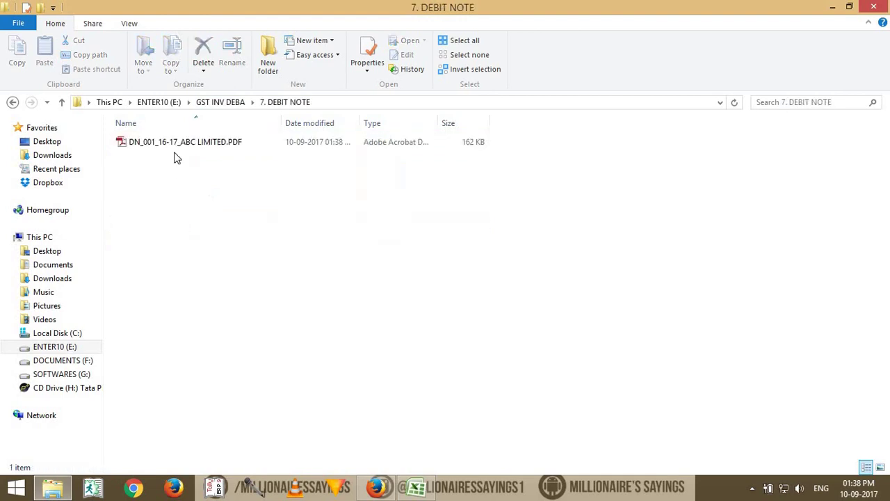
double_click(180, 141)
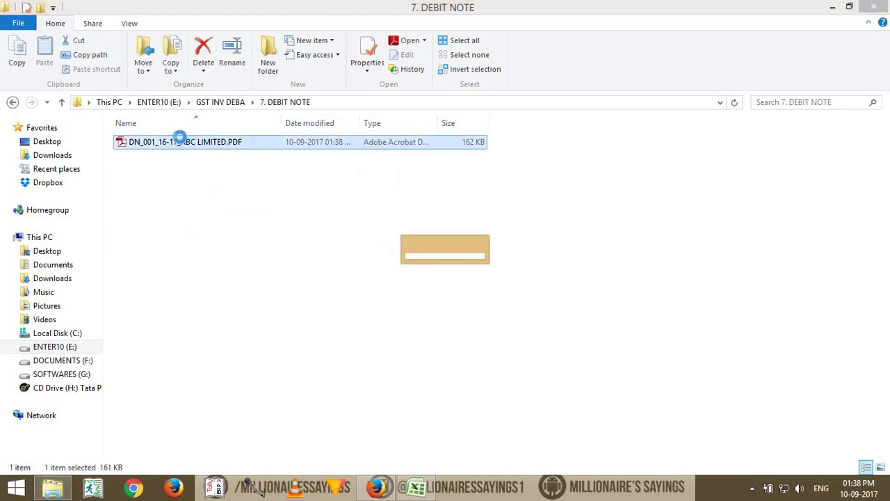
scroll(180, 139, down, 10)
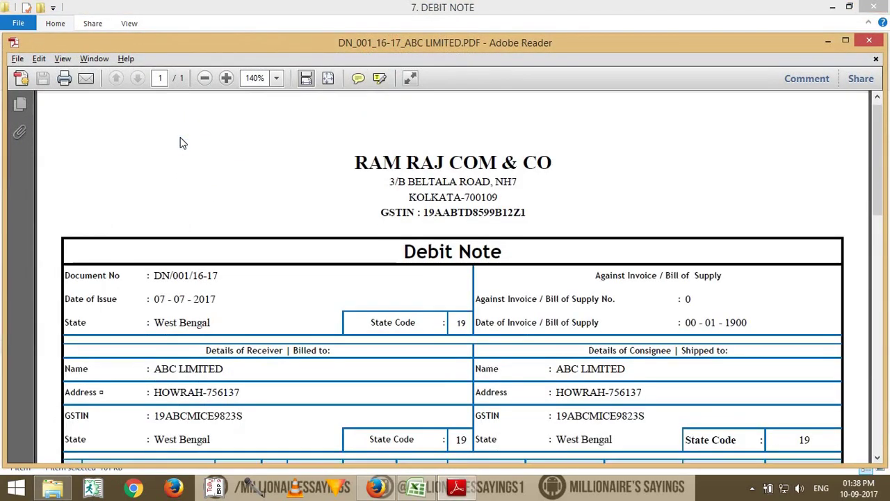
scroll(181, 142, down, 5)
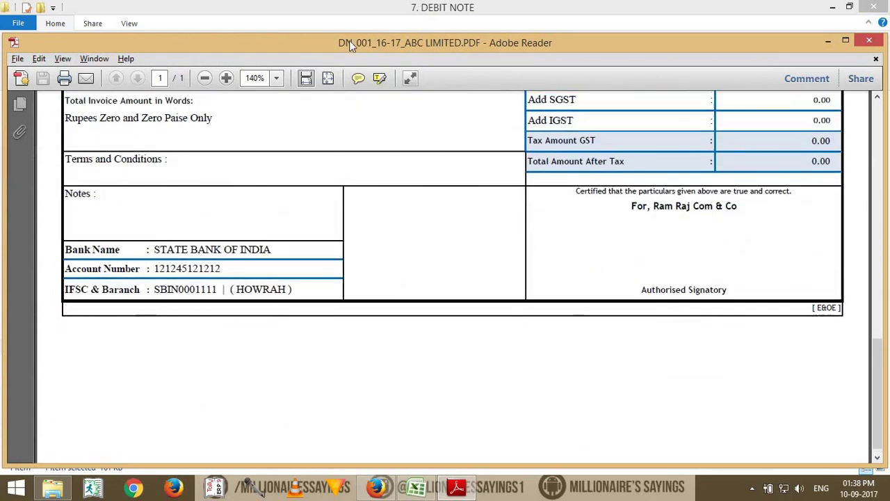
click(869, 41)
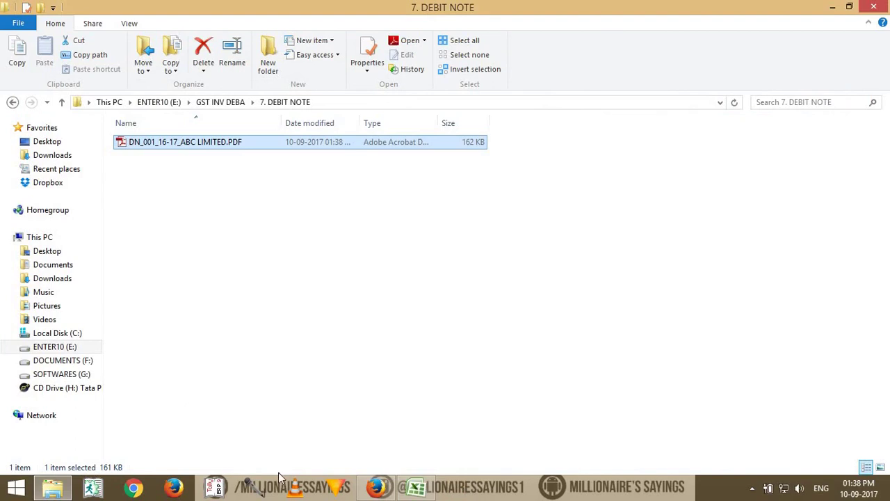
click(416, 487)
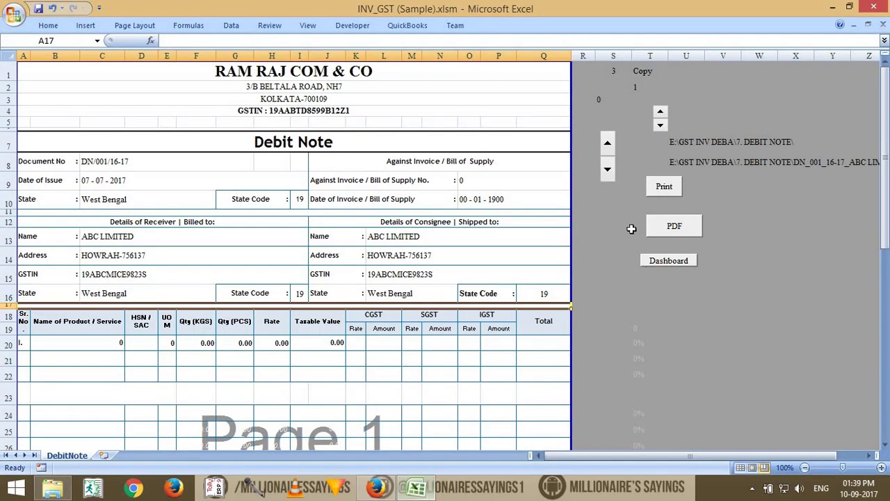
Step: On CreditNote-Entry, enter today's date (10-09-2017) in C3 and client XYZ LIMITED in D3
click(666, 261)
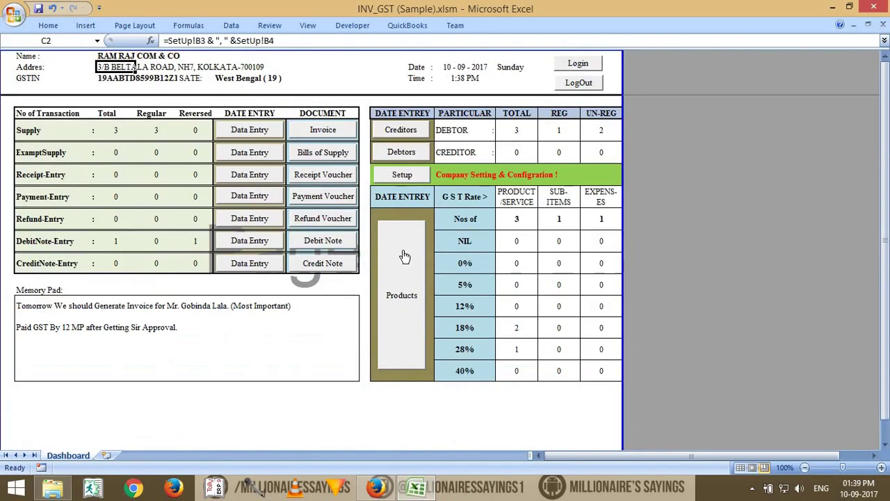
click(252, 261)
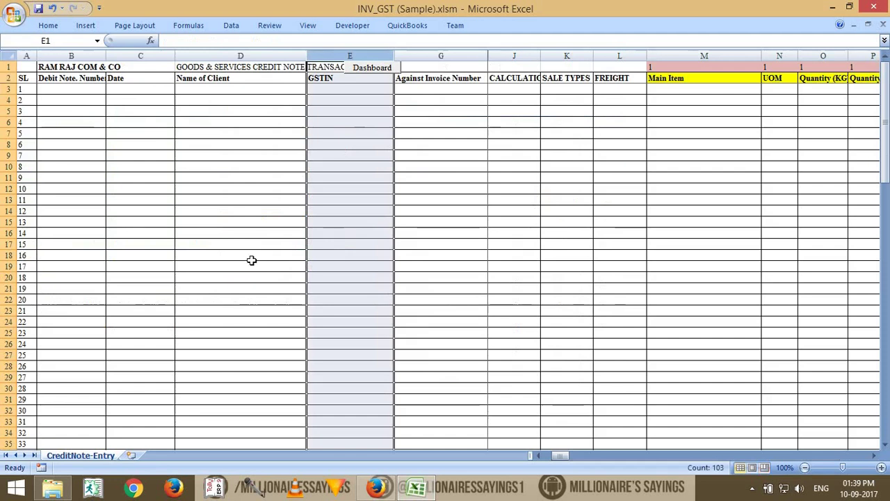
click(121, 88)
key(ctrl+semicolon)
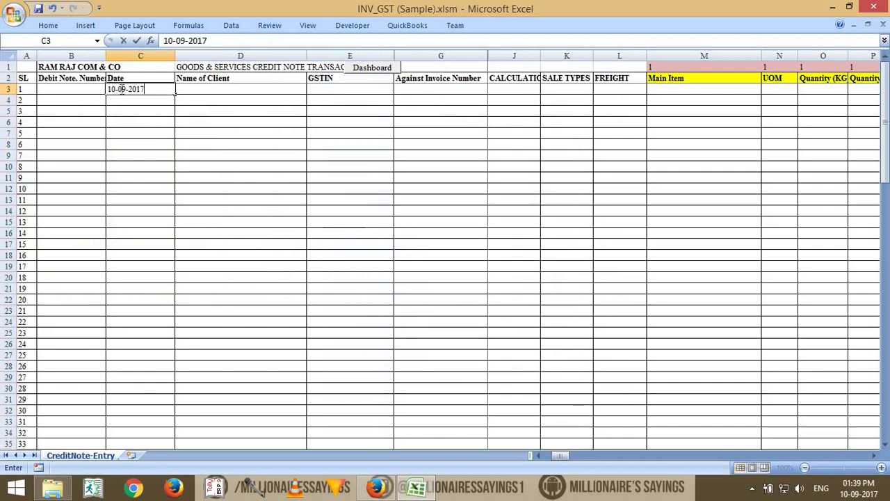
key(Tab)
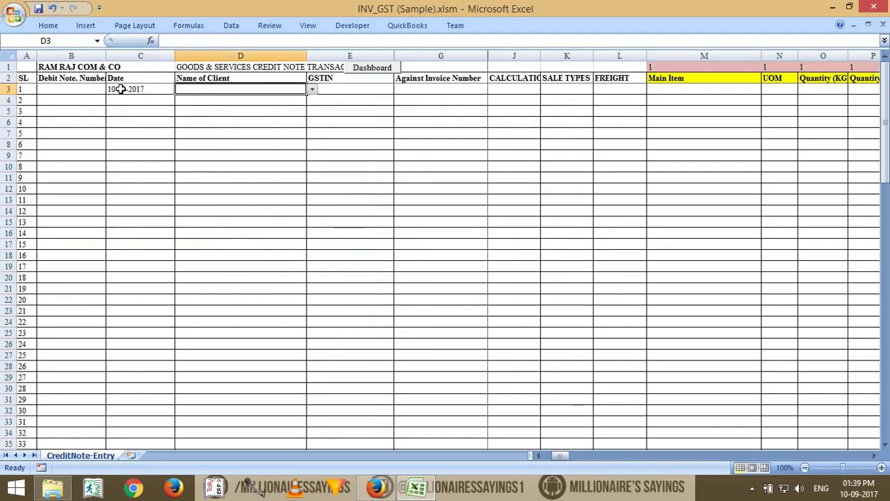
key(alt+Down)
key(Down)
key(Return)
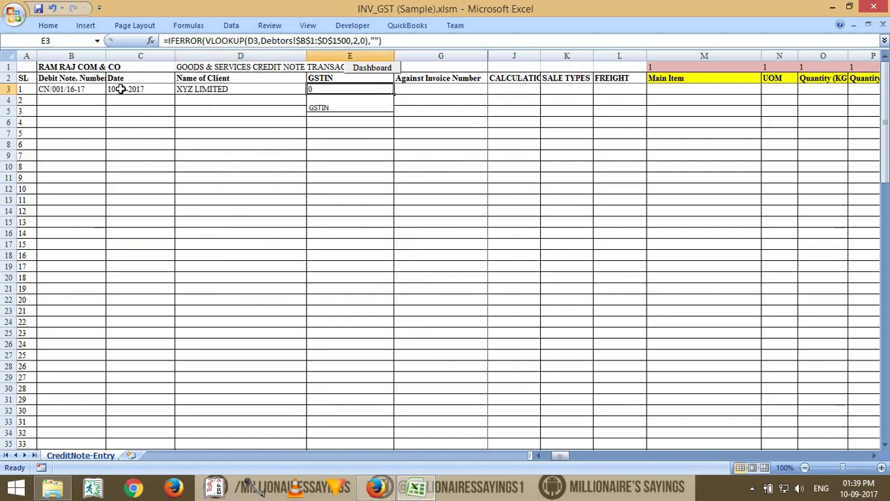
key(Tab)
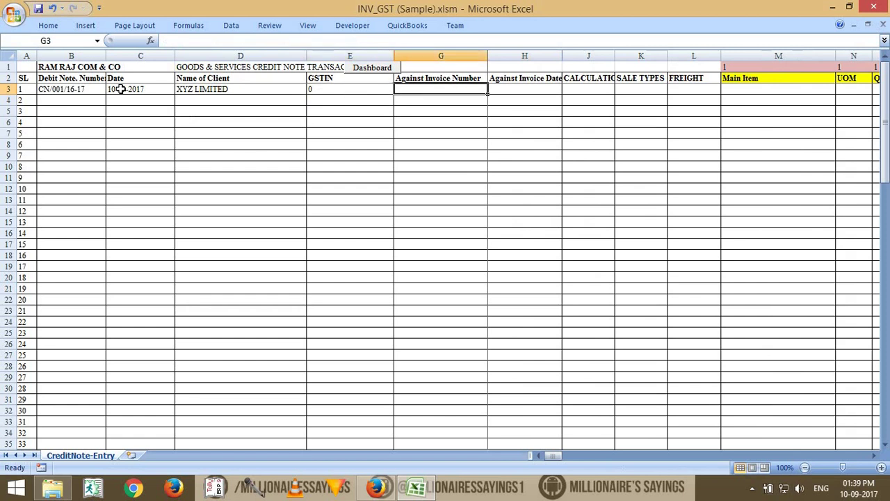
click(369, 68)
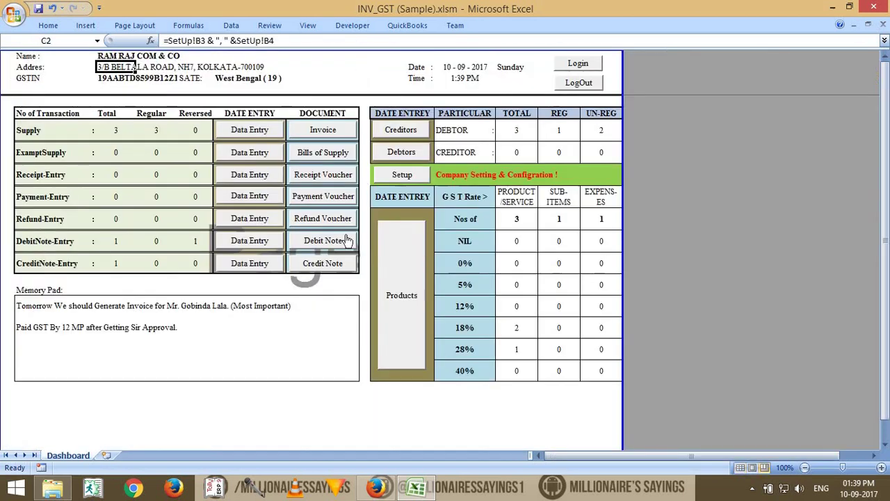
Step: Export credit note CN/001/16-17 for XYZ LIMITED as PDF and switch to File Explorer
click(322, 262)
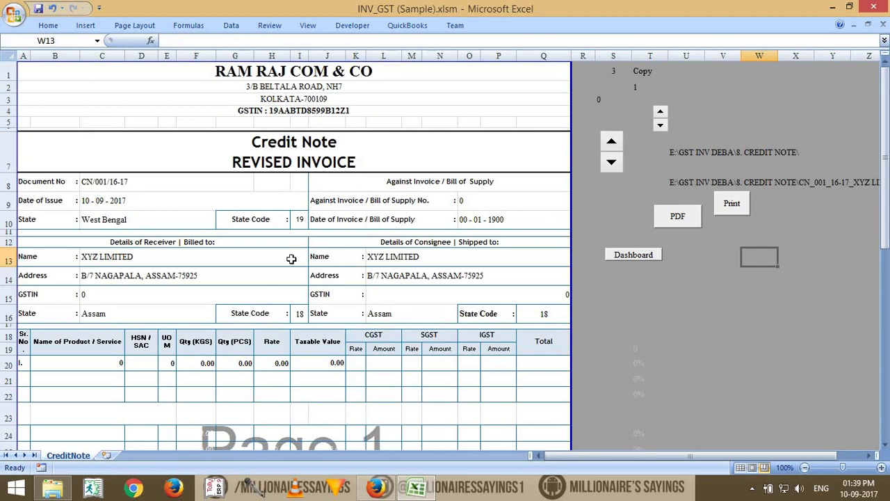
click(679, 219)
click(53, 487)
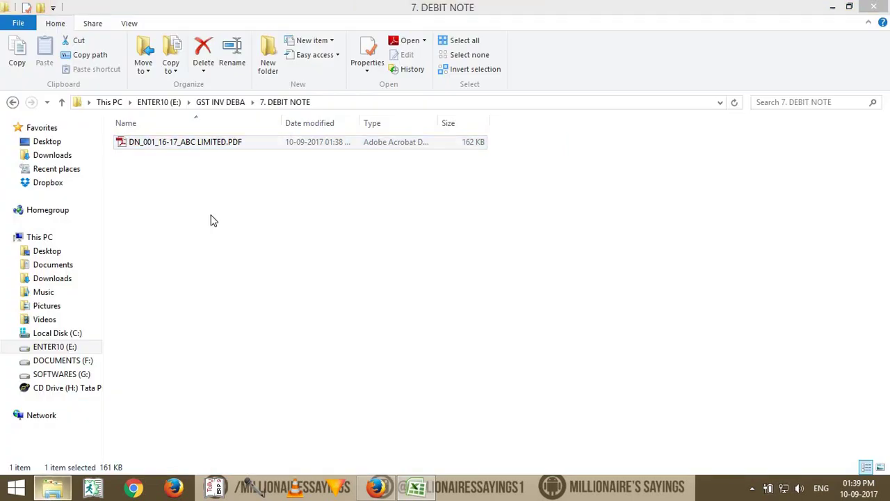
Step: Review CN_001_16-17_XYZ LIMITED.PDF from GST INV DEBA > 8. CREDIT NOTE, then close it and return to Excel
click(235, 102)
click(157, 240)
double_click(157, 240)
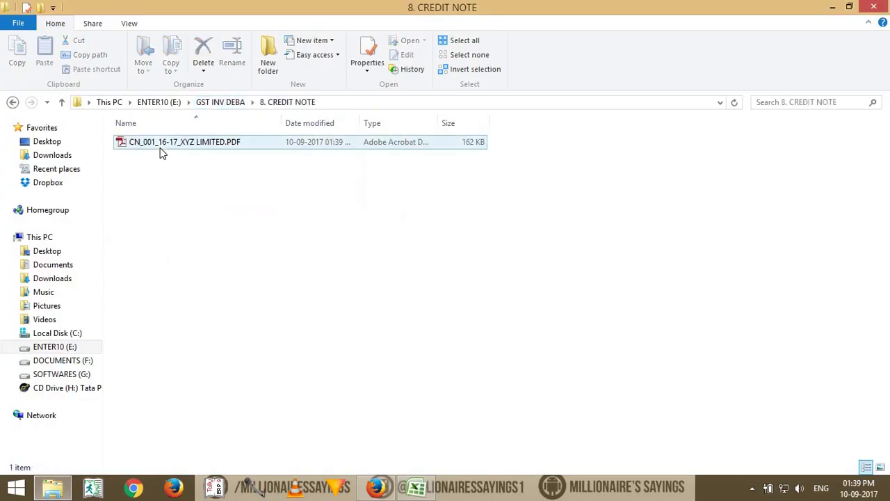
double_click(160, 148)
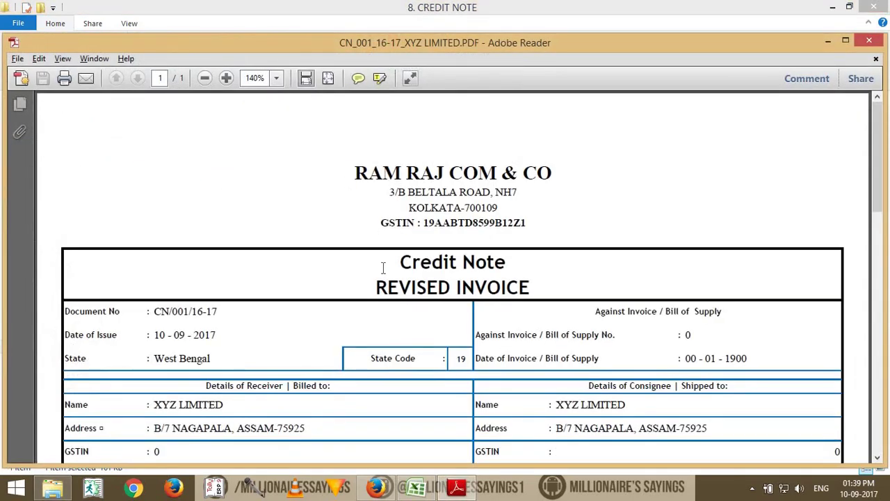
scroll(383, 268, down, 15)
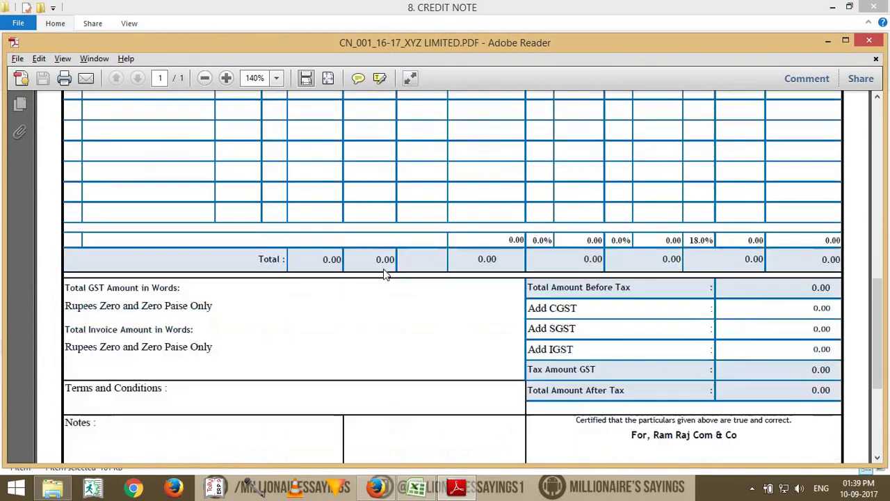
scroll(384, 268, up, 15)
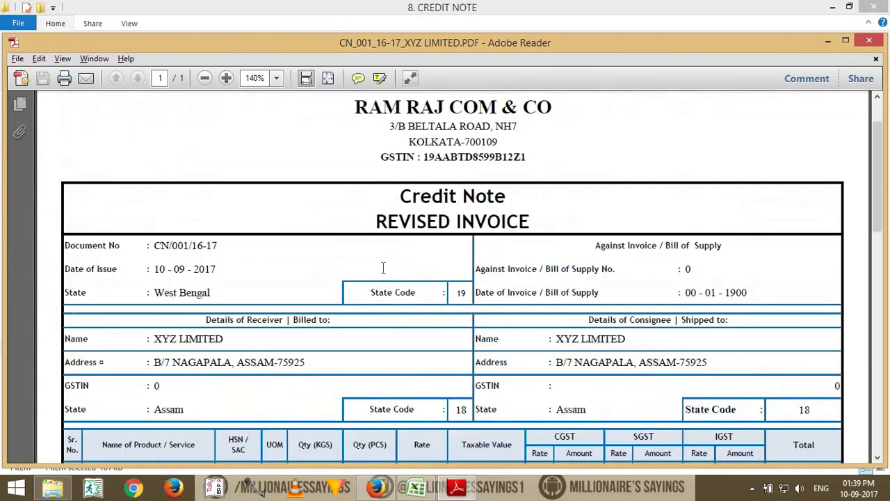
click(868, 41)
click(414, 431)
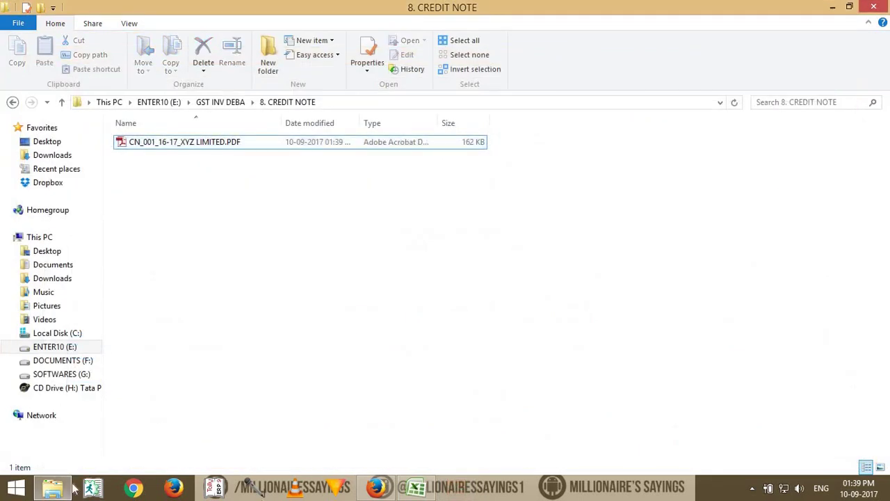
click(415, 488)
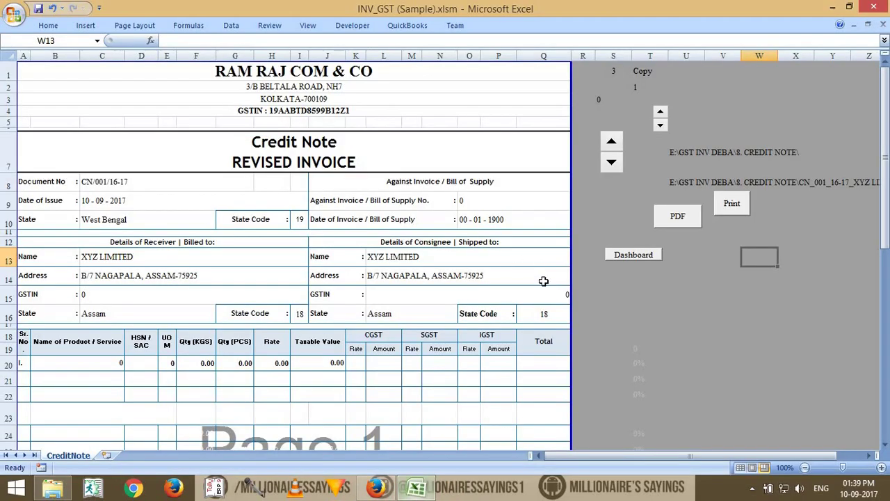
Step: Start a receipt entry dated today for client ABC LIMITED with sale type GST
click(634, 255)
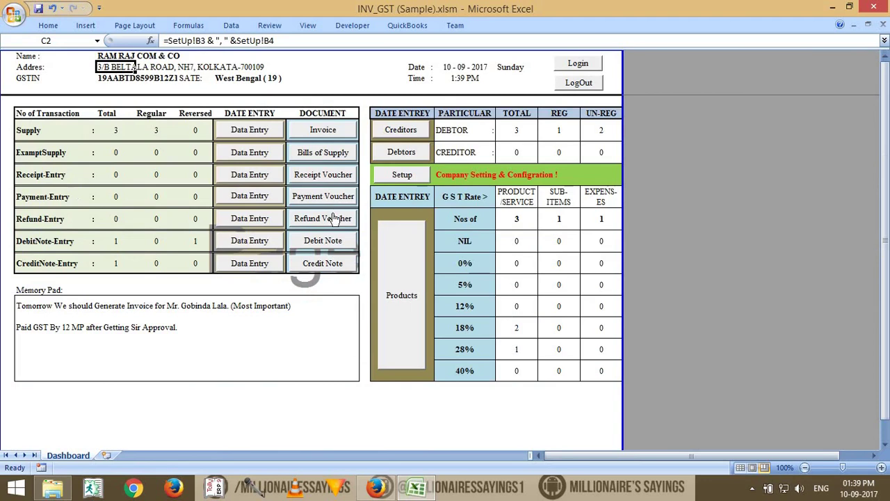
click(249, 176)
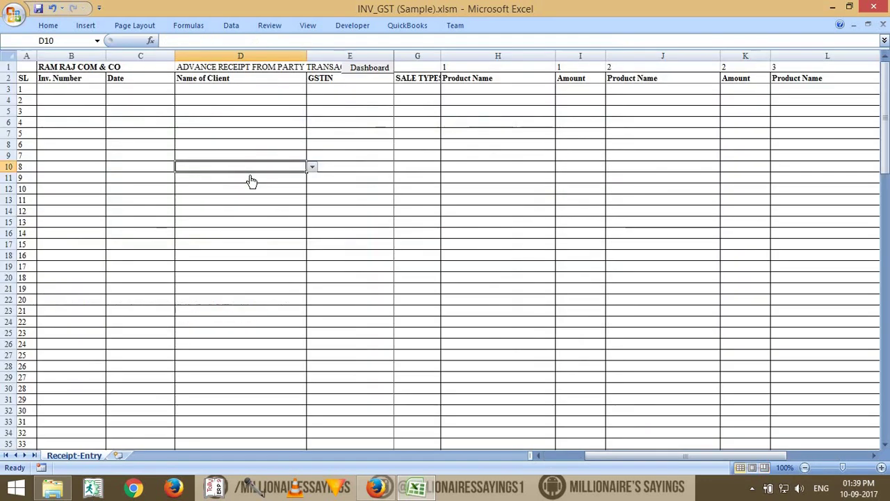
click(144, 90)
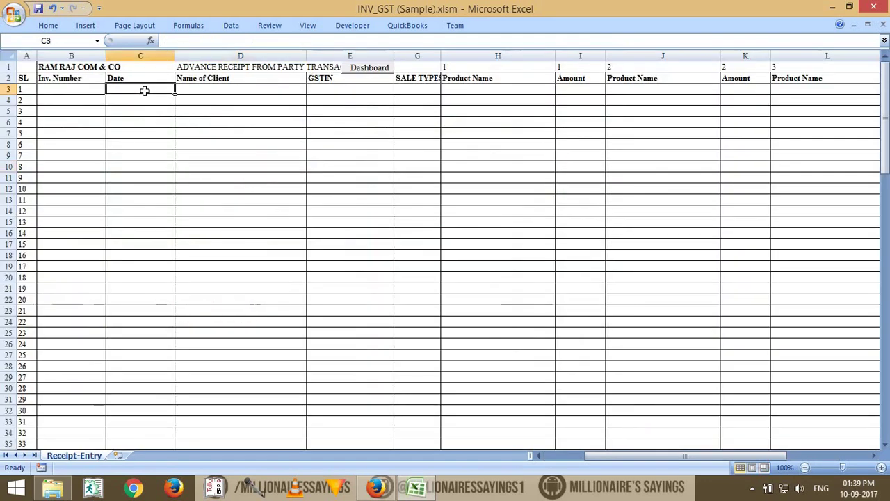
key(ctrl+semicolon)
key(Return)
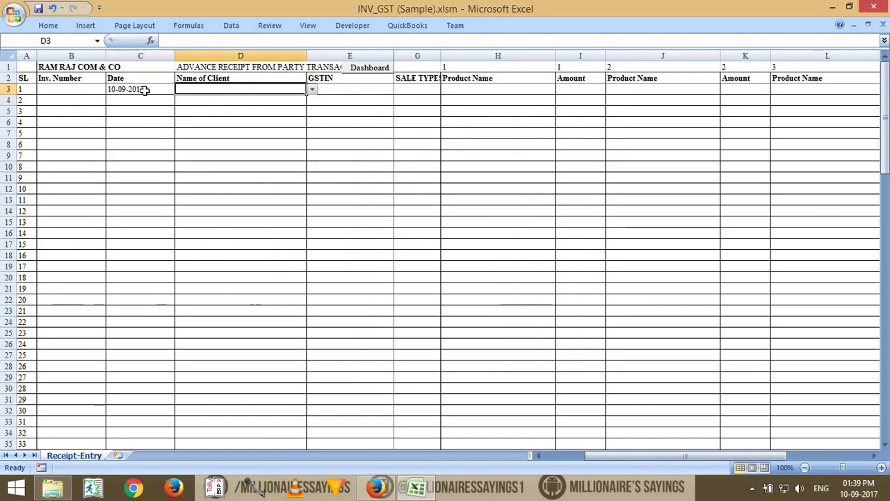
key(alt+Down)
key(Down)
key(Return)
key(Tab)
key(Tab)
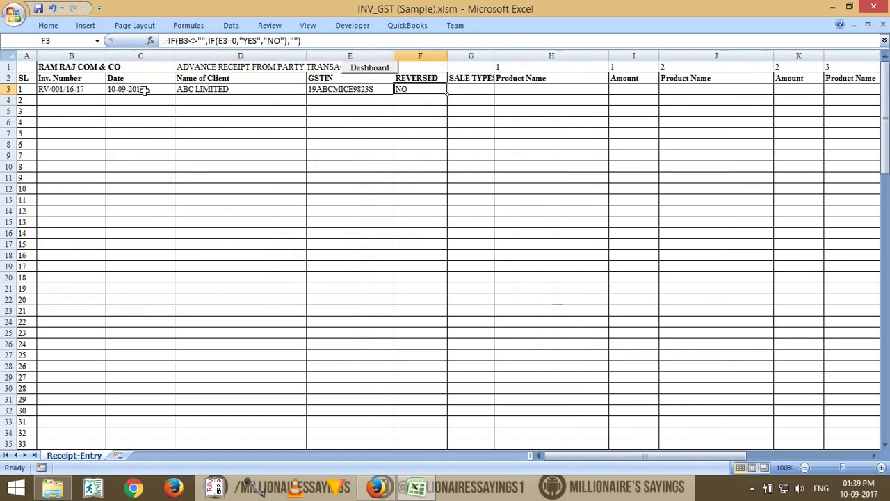
key(Tab)
key(alt+Down)
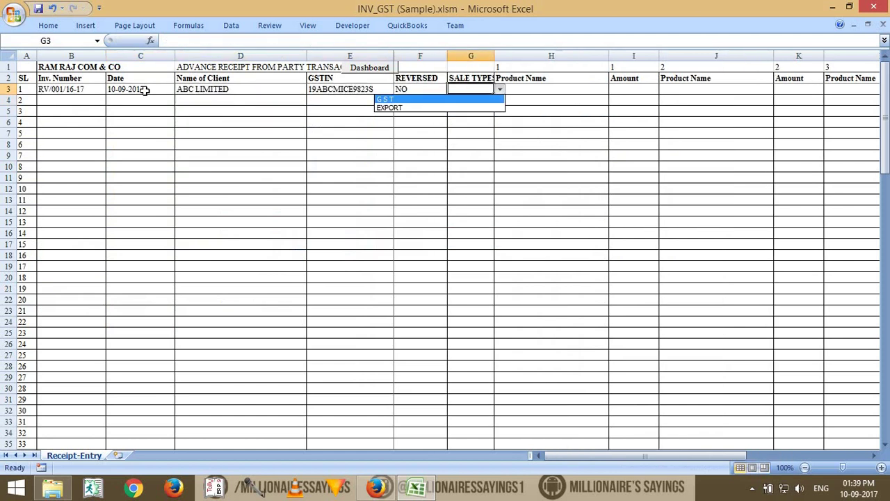
key(Return)
key(Tab)
Step: Add MOBILE LENOVO P1 for 25 and MOBILE BATTERY BL5 for 35, then return to the Dashboard
key(alt+Down)
key(Return)
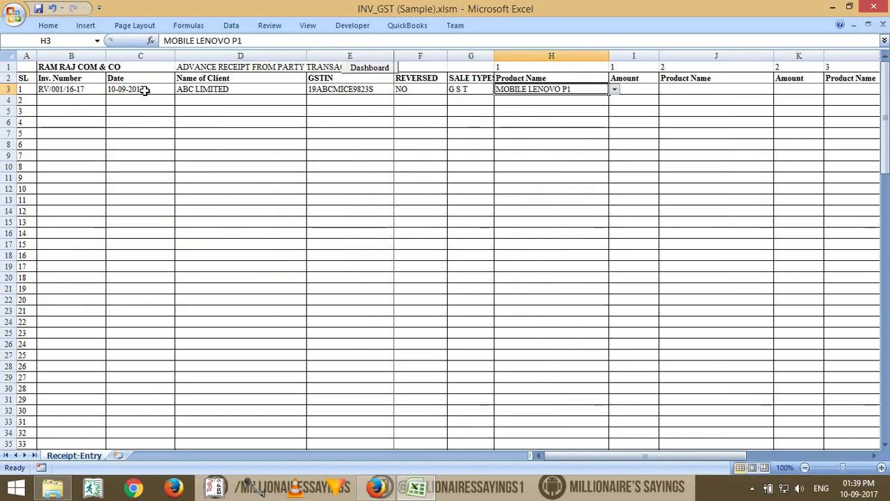
key(Tab)
text(2)
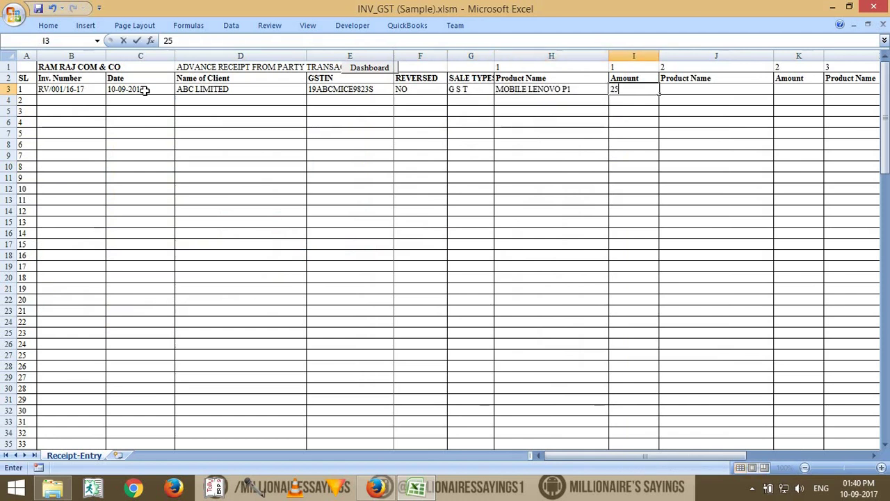
key(Tab)
key(alt+Down)
key(Down)
key(Down)
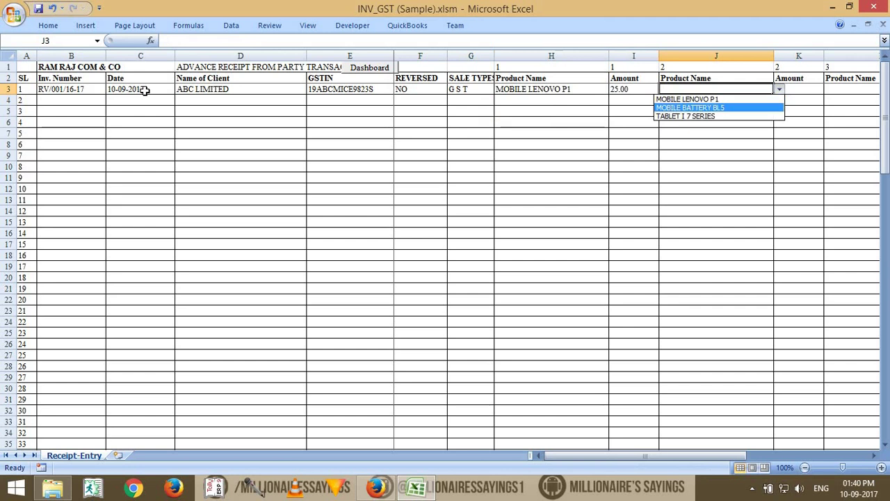
key(Return)
key(Tab)
text(35)
key(Return)
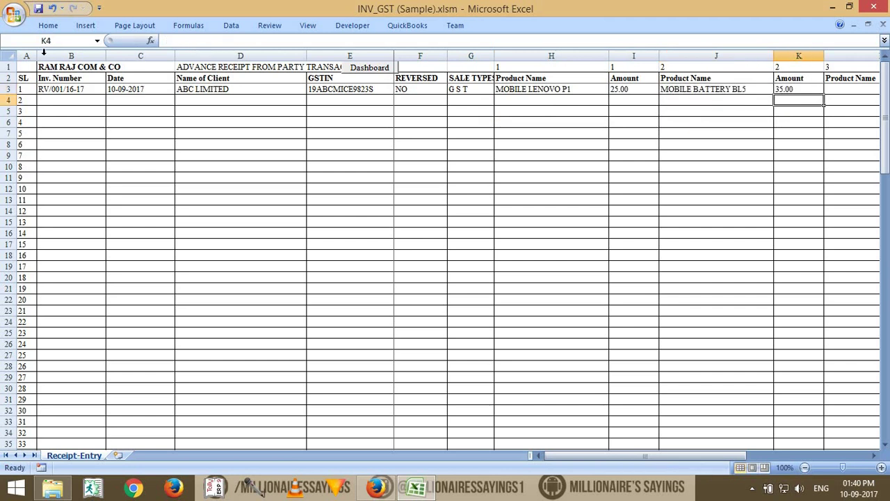
click(370, 67)
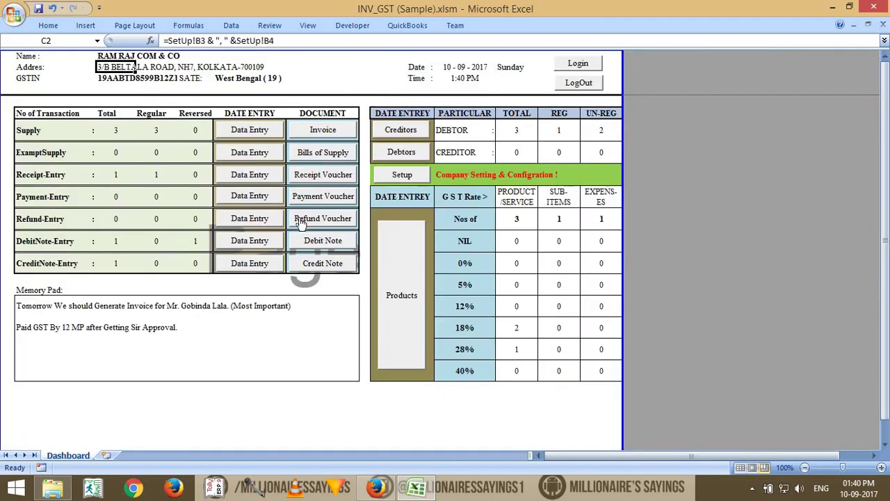
Step: Open receipt voucher RV/001/16-17 and send it to print, which raises a printer error
click(317, 175)
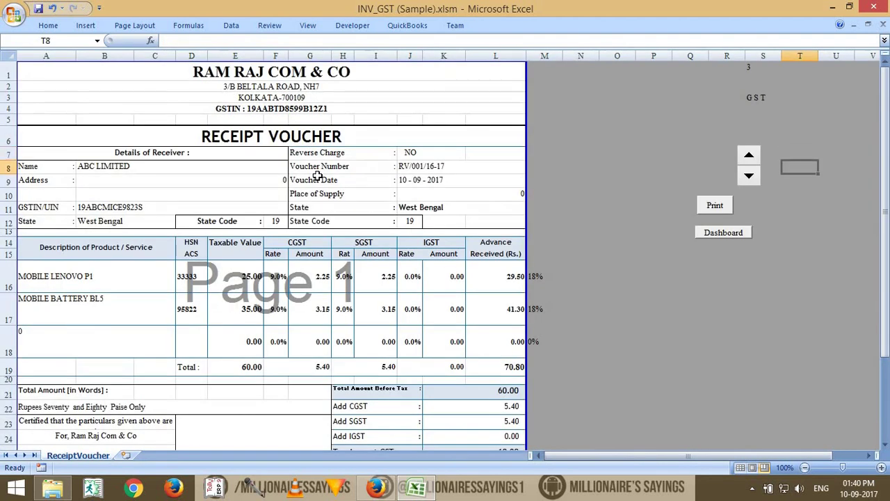
click(708, 206)
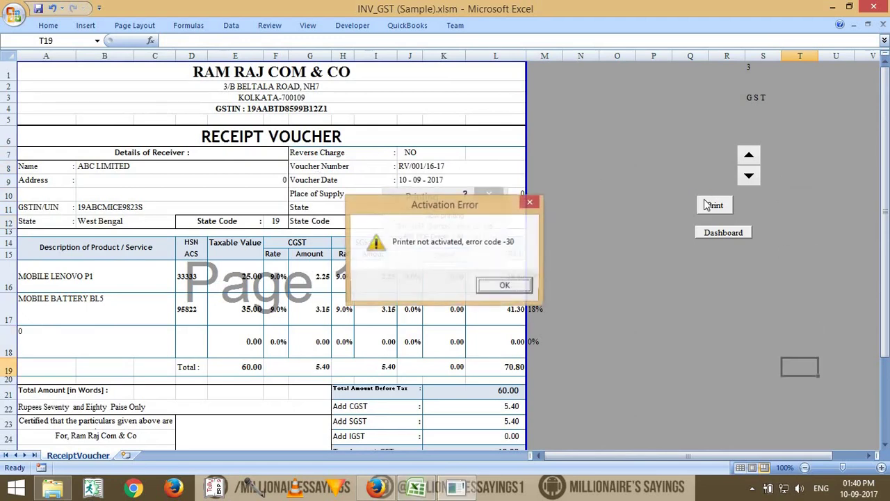
click(505, 284)
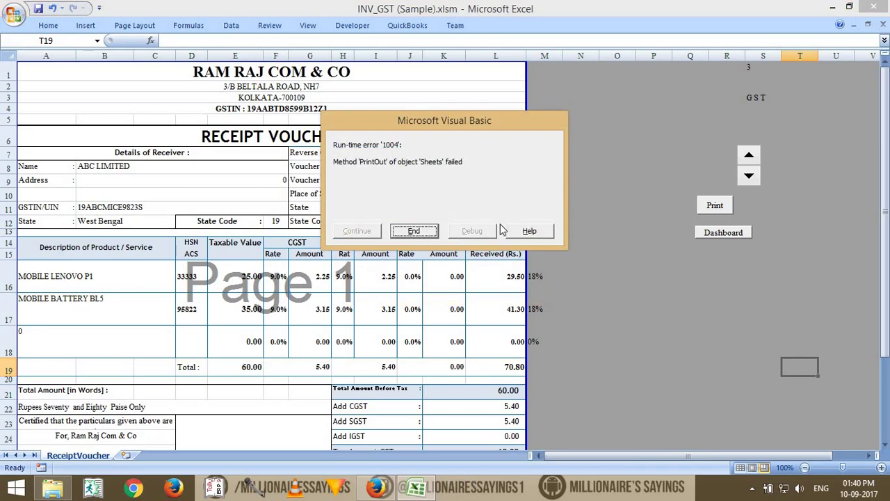
click(413, 230)
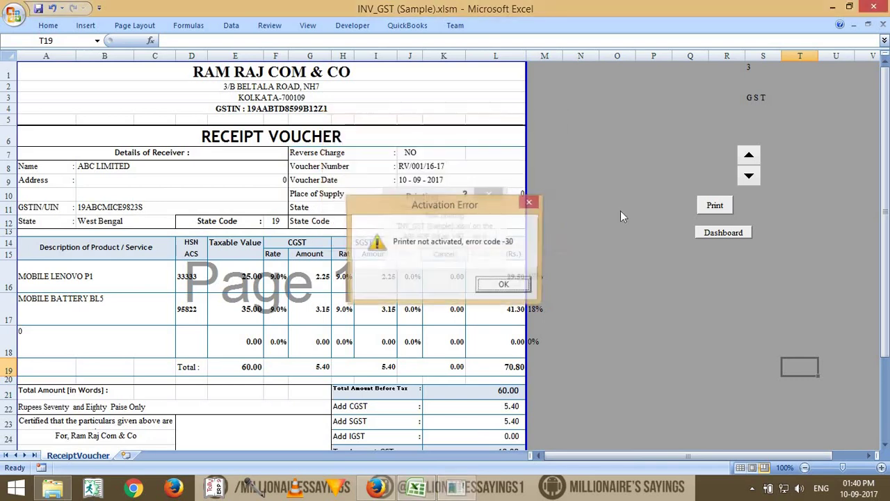
Step: Dismiss the repeated printer activation and PrintOut run-time error 1004 dialogs until the Dashboard returns
click(513, 288)
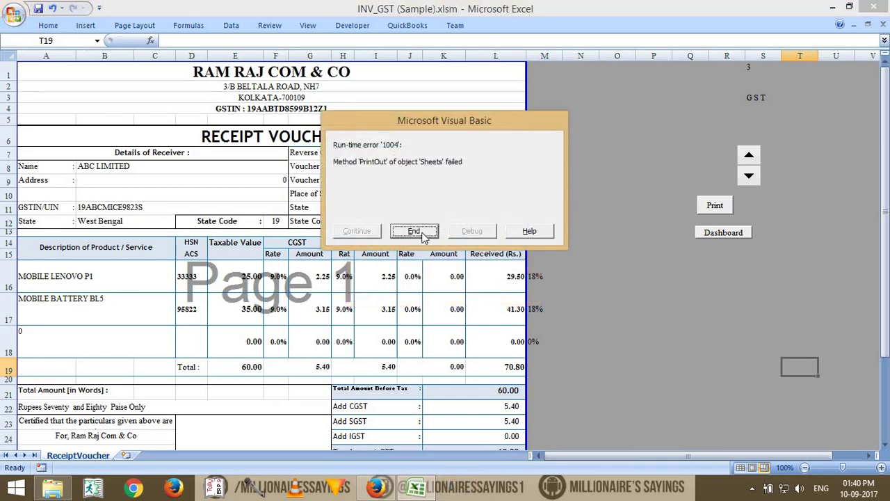
click(421, 236)
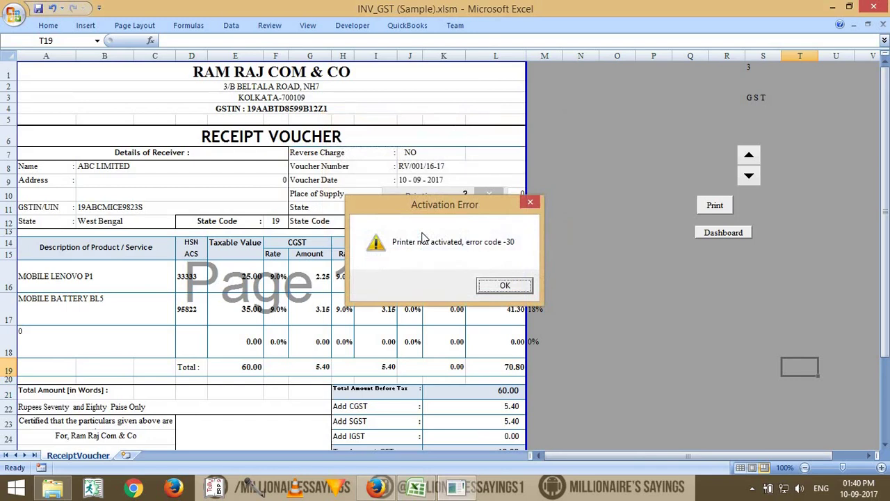
key(Return)
click(414, 231)
key(Return)
click(421, 234)
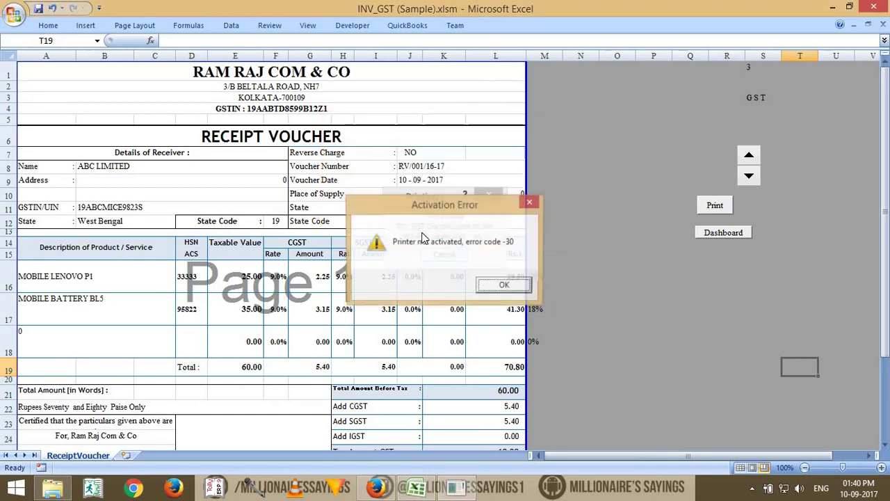
click(506, 286)
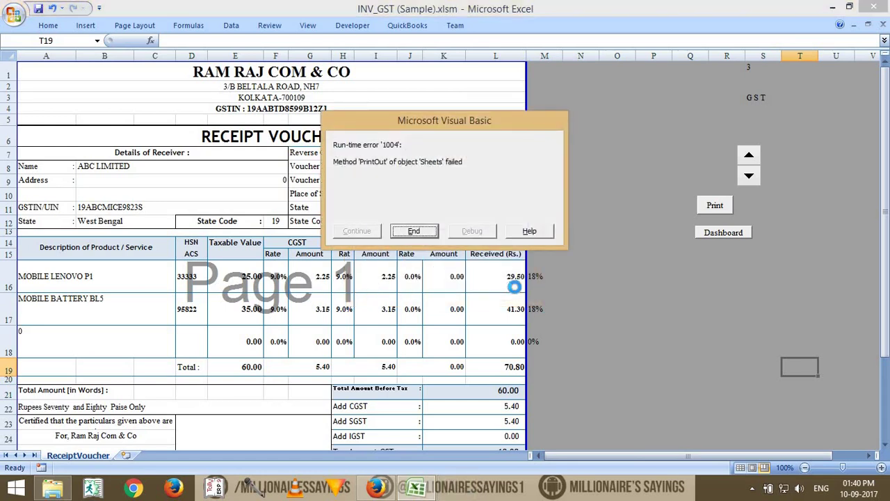
key(Return)
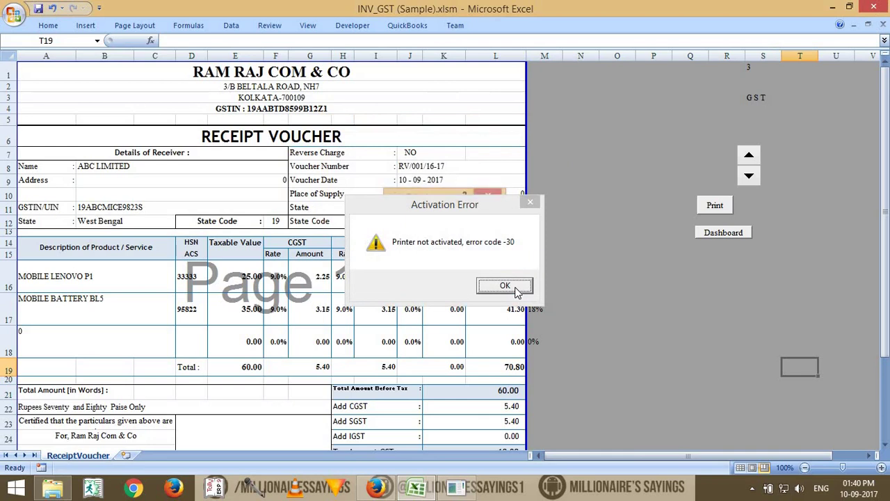
click(513, 285)
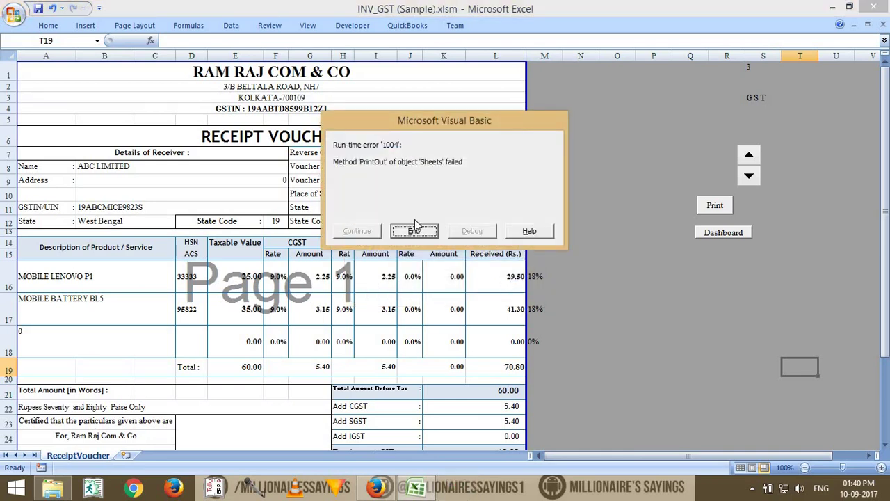
click(415, 229)
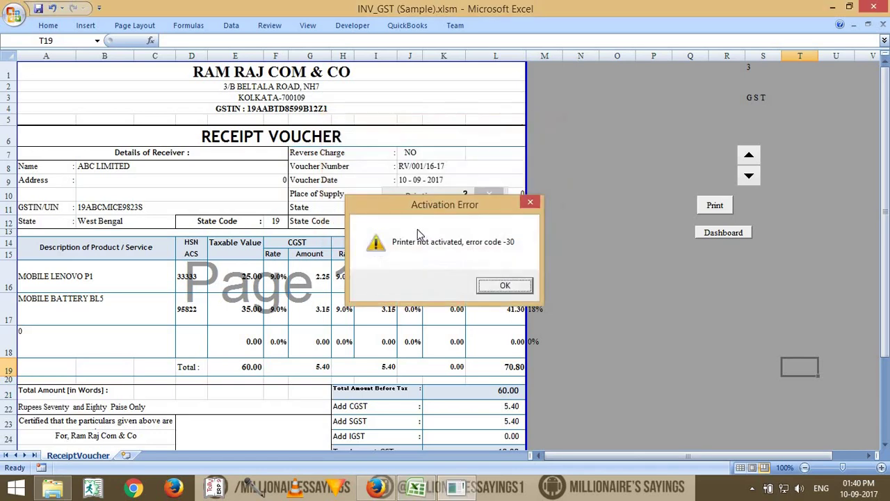
key(Return)
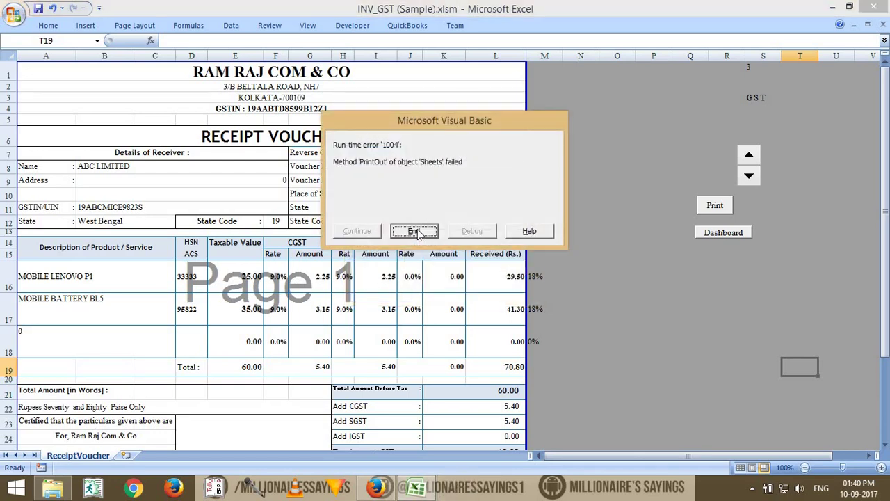
click(415, 231)
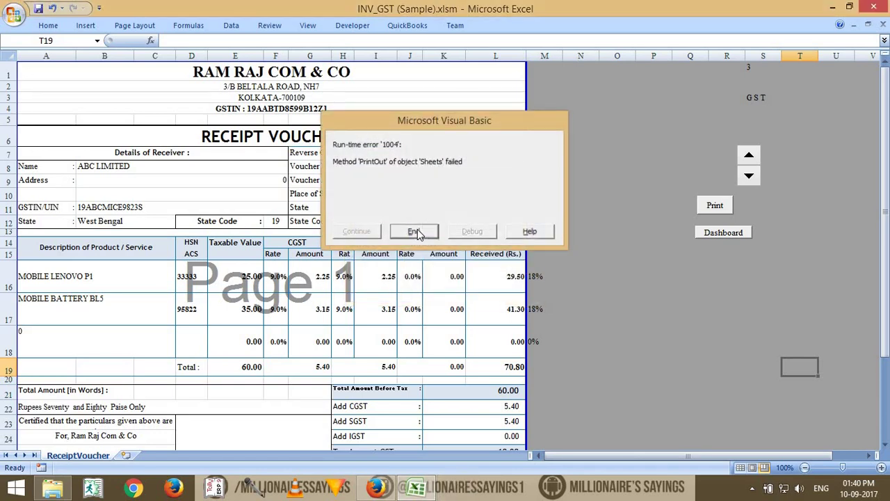
key(Return)
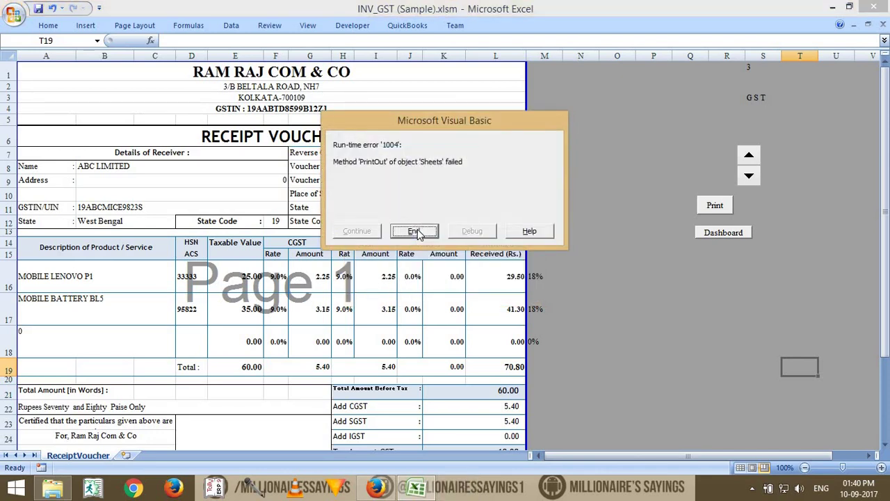
click(416, 231)
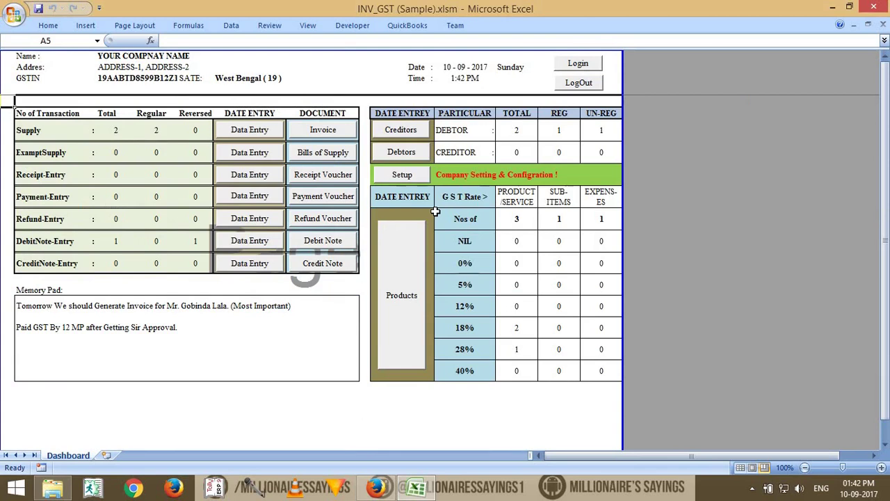
Step: Log out of the billing workbook and continue past the 'Code execution has been interrupted' message
click(575, 87)
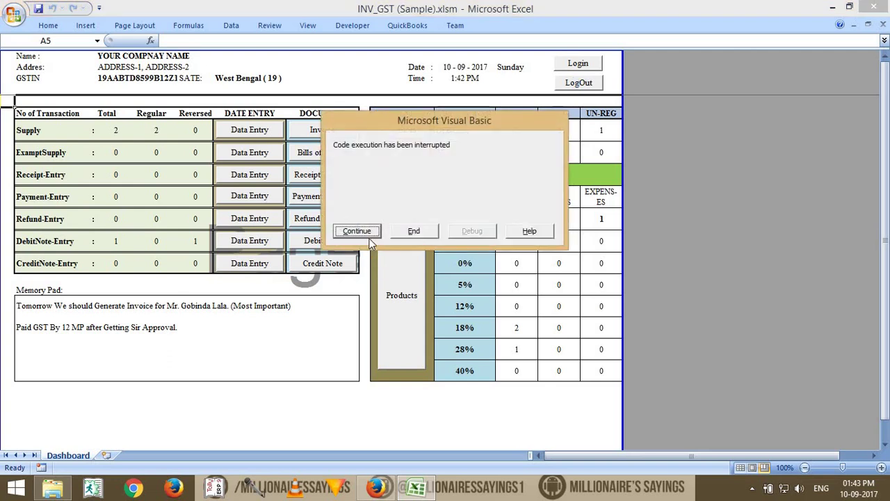
click(359, 233)
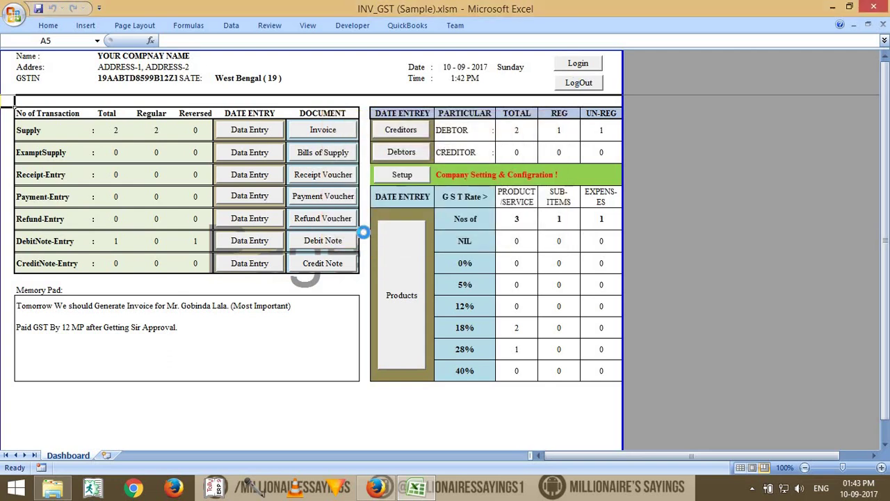